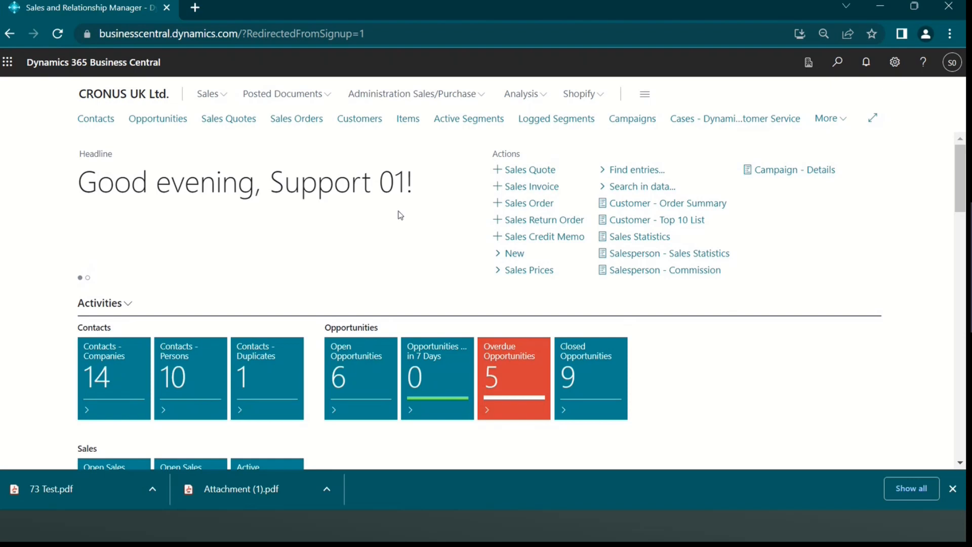
- View the role and company in My Settings, and close the settings without changing anything
{"action": "scroll", "coordinate": [587, 168], "scroll_direction": "down", "scroll_amount": 1}
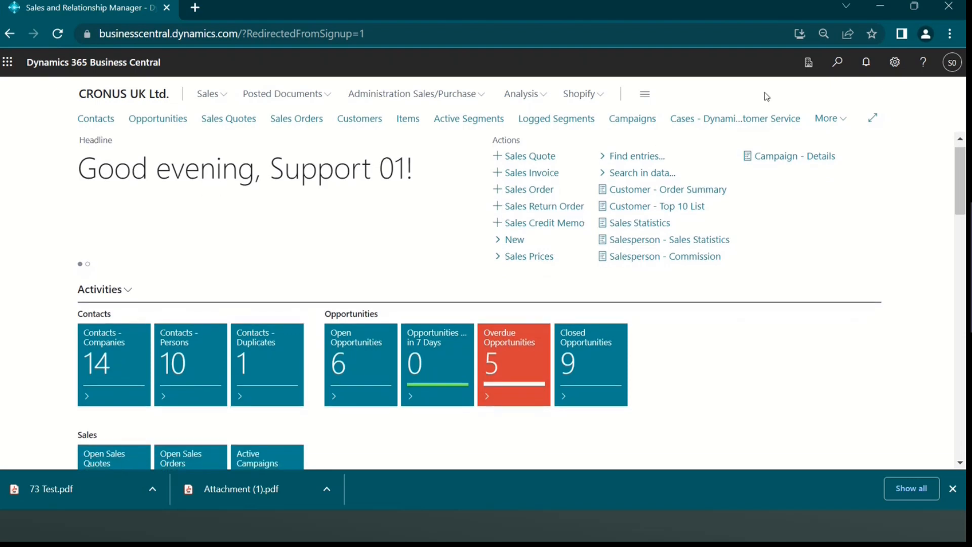
{"action": "left_click", "coordinate": [895, 62]}
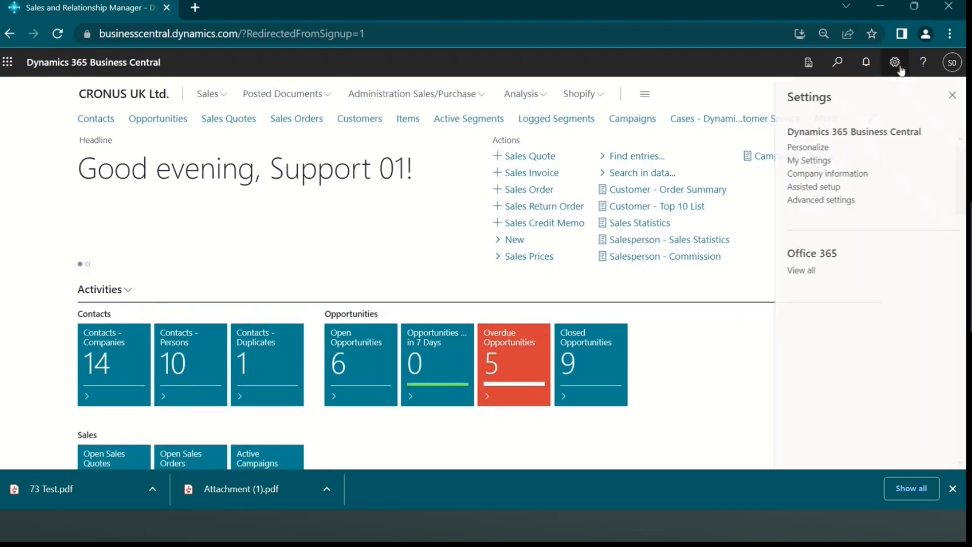
{"action": "left_click", "coordinate": [816, 161]}
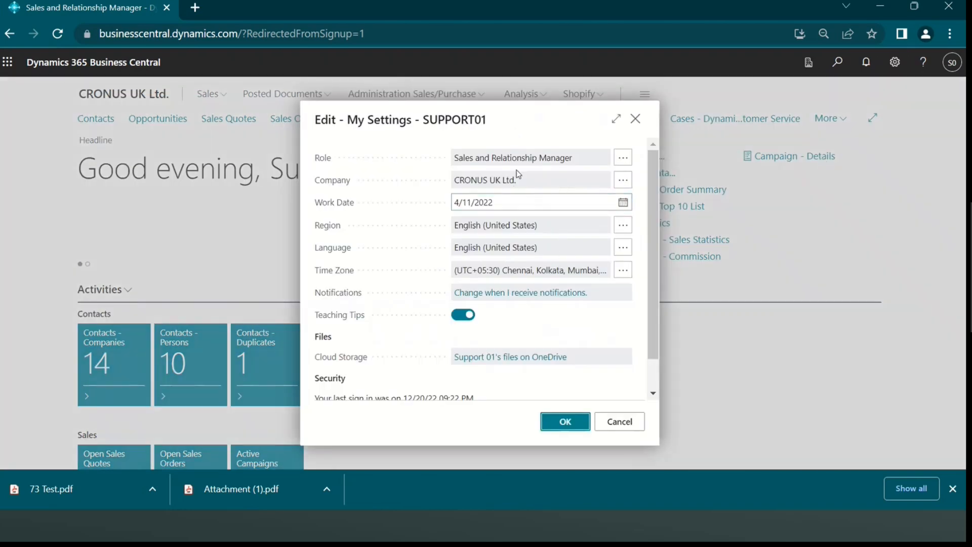
{"action": "left_click", "coordinate": [637, 119]}
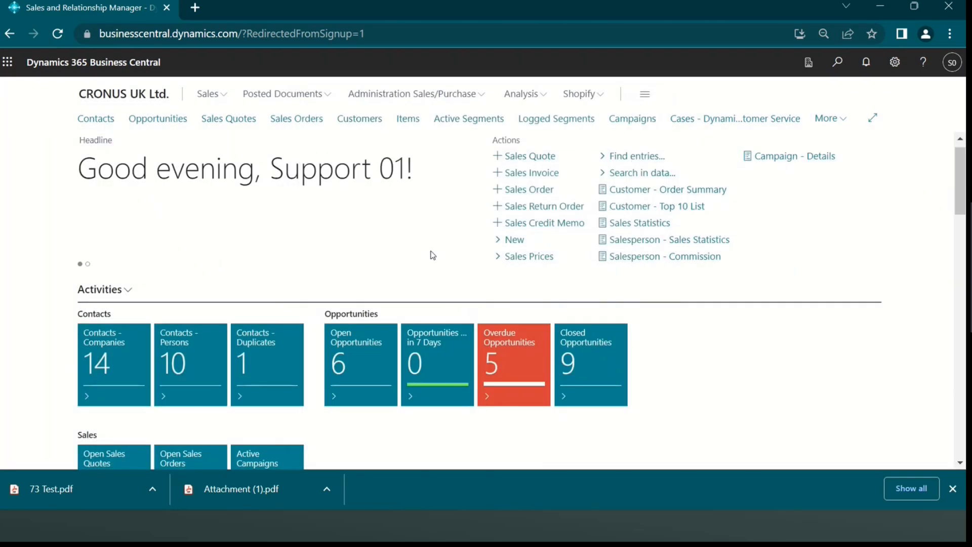
- Review the Role Center's activity tiles, approvals, time sheets and sales pipeline insights
{"action": "scroll", "coordinate": [124, 311], "scroll_direction": "down", "scroll_amount": 2}
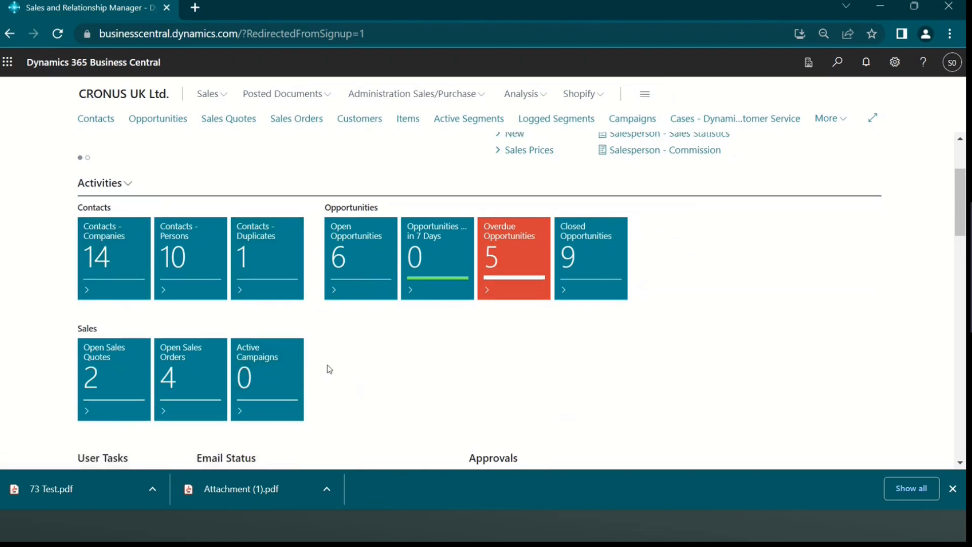
{"action": "scroll", "coordinate": [579, 311], "scroll_direction": "down", "scroll_amount": 6}
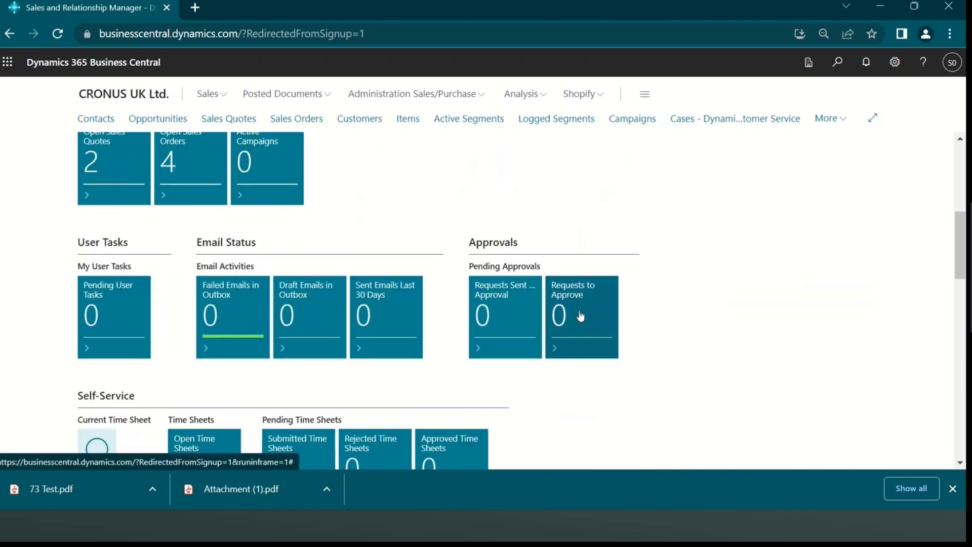
{"action": "scroll", "coordinate": [513, 298], "scroll_direction": "down", "scroll_amount": 5}
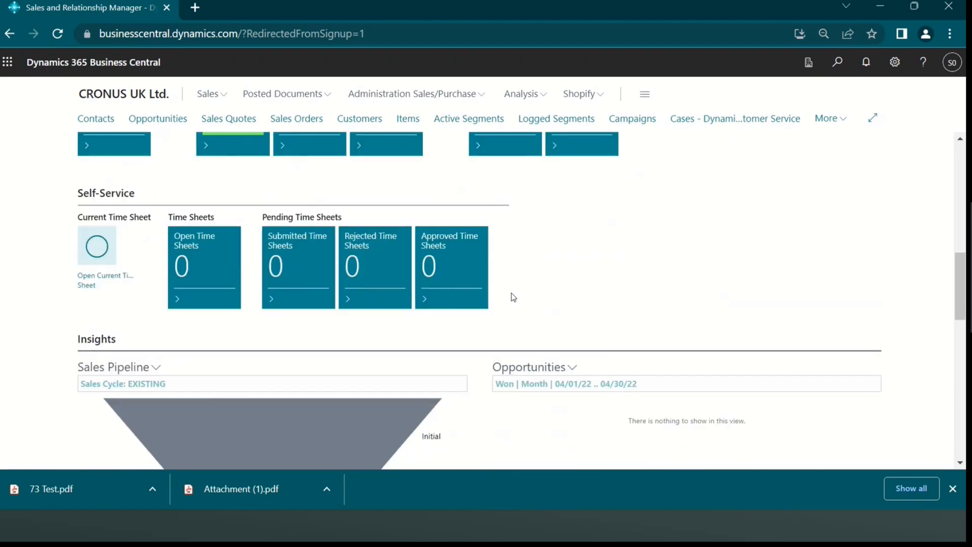
{"action": "scroll", "coordinate": [513, 298], "scroll_direction": "down", "scroll_amount": 4}
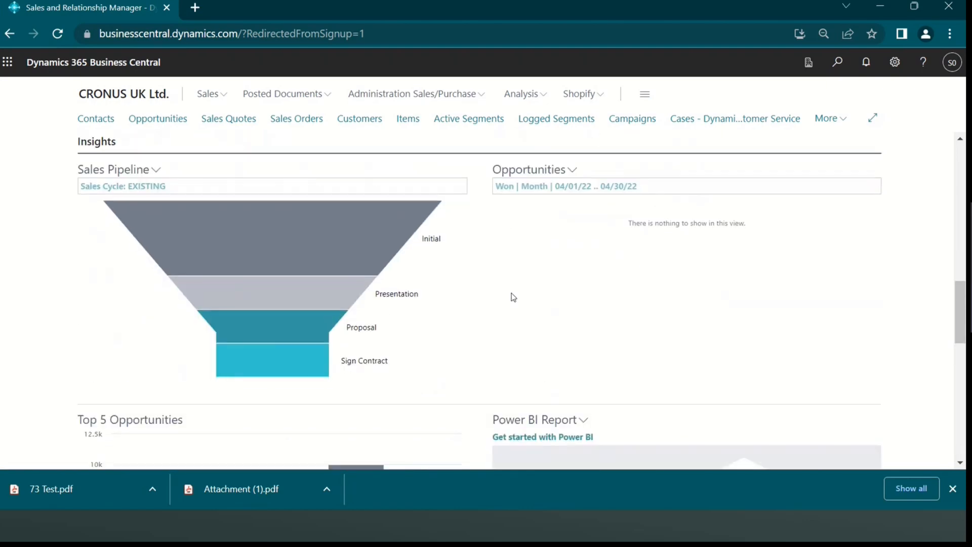
{"action": "scroll", "coordinate": [513, 297], "scroll_direction": "up", "scroll_amount": 18}
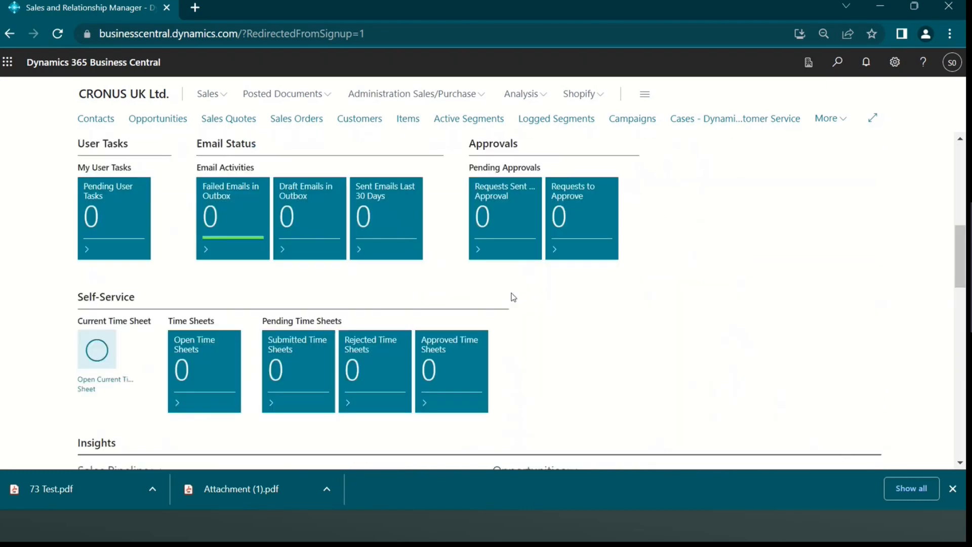
{"action": "scroll", "coordinate": [512, 295], "scroll_direction": "up", "scroll_amount": 1}
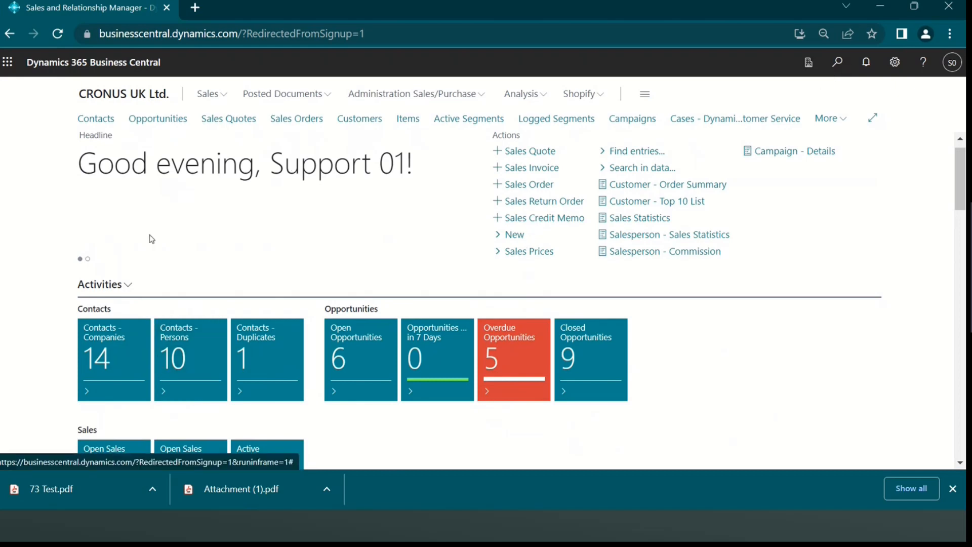
- Open the Contacts list and look through the company and person contacts
{"action": "left_click", "coordinate": [83, 120]}
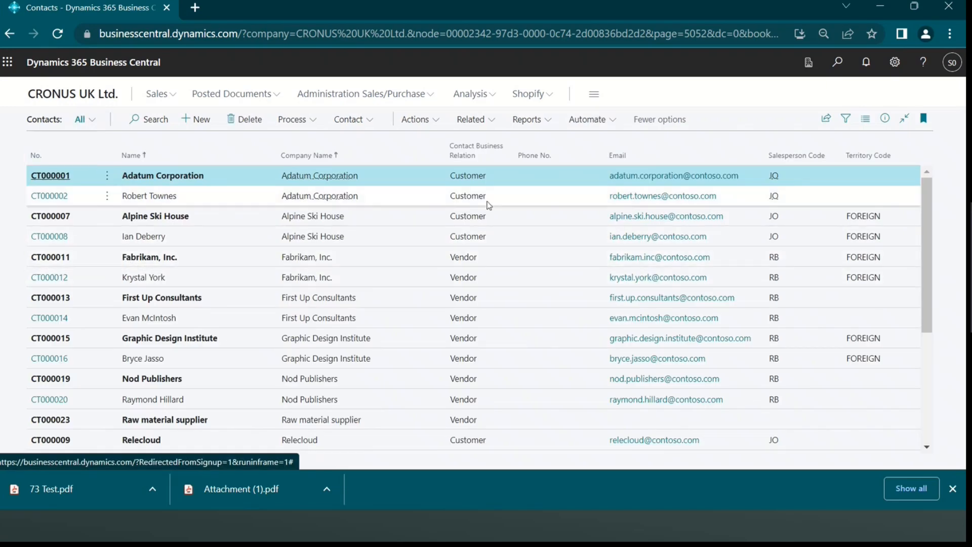
{"action": "scroll", "coordinate": [448, 350], "scroll_direction": "down", "scroll_amount": 4}
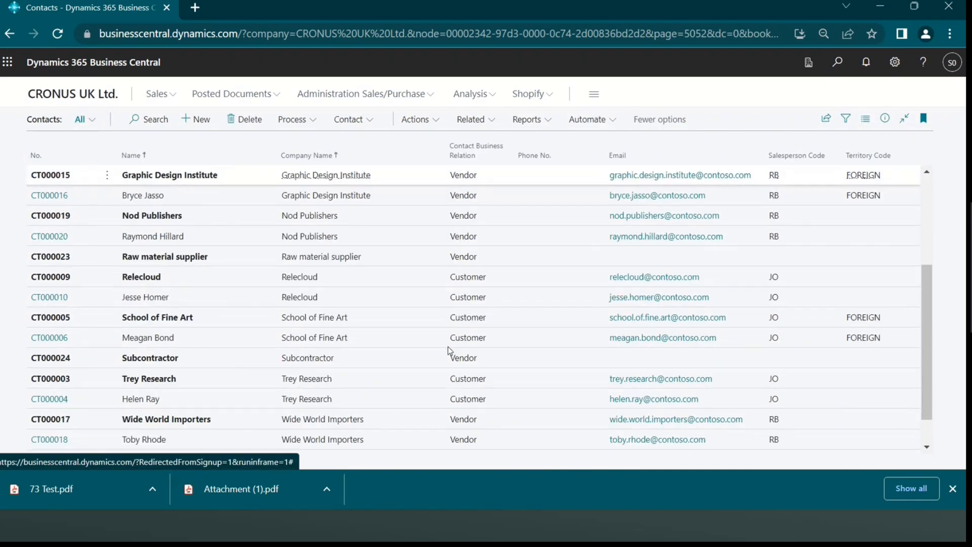
{"action": "scroll", "coordinate": [448, 349], "scroll_direction": "up", "scroll_amount": 4}
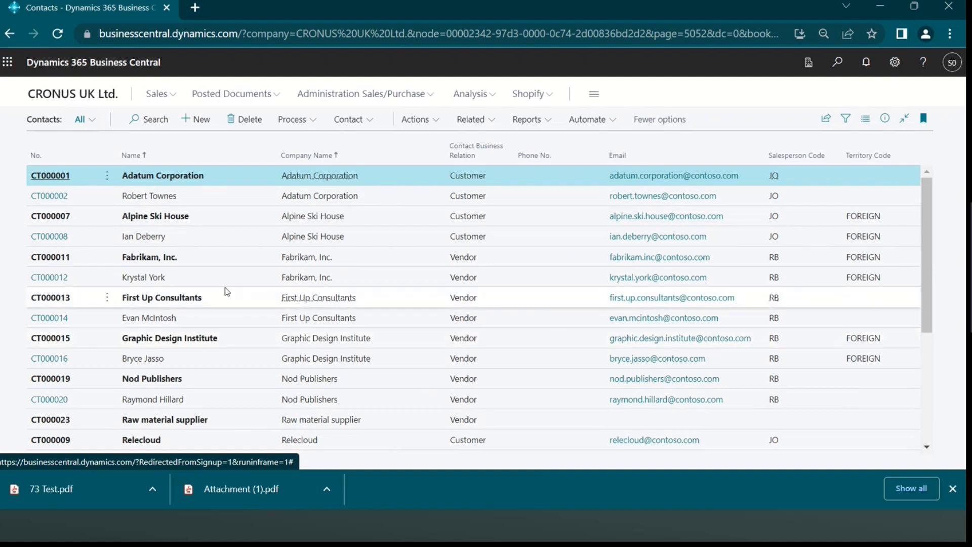
- Open the card of Adatum Corporation's person contact and examine its General, History, Communication, Foreign Trade and Profile Questionnaire sections
{"action": "left_click", "coordinate": [47, 197]}
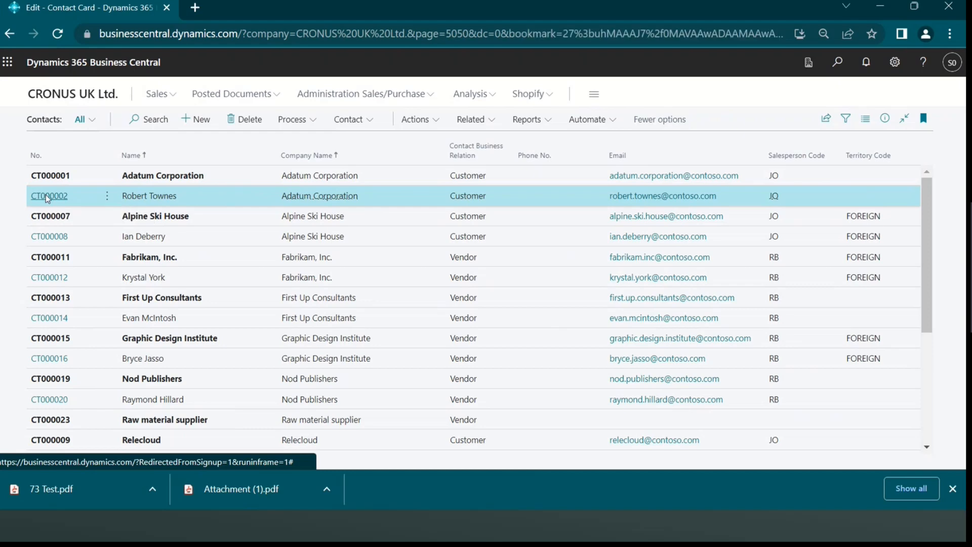
{"action": "scroll", "coordinate": [260, 294], "scroll_direction": "down", "scroll_amount": 4}
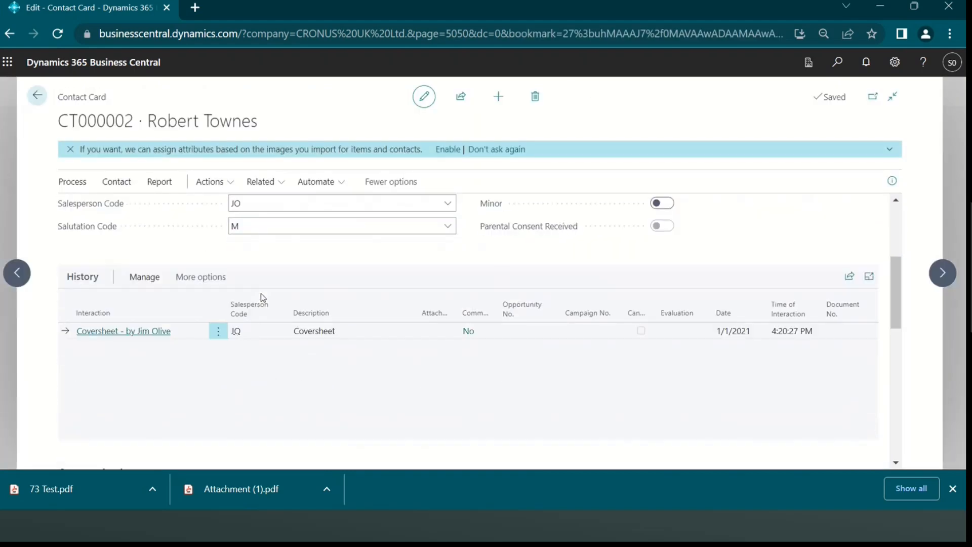
{"action": "scroll", "coordinate": [260, 294], "scroll_direction": "down", "scroll_amount": 2}
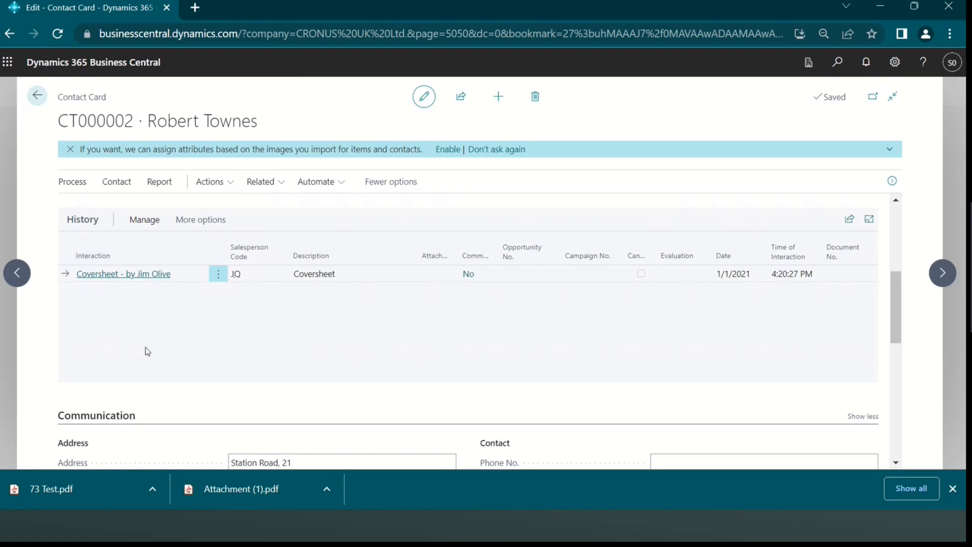
{"action": "scroll", "coordinate": [156, 366], "scroll_direction": "down", "scroll_amount": 1}
{"action": "scroll", "coordinate": [156, 365], "scroll_direction": "up", "scroll_amount": 2}
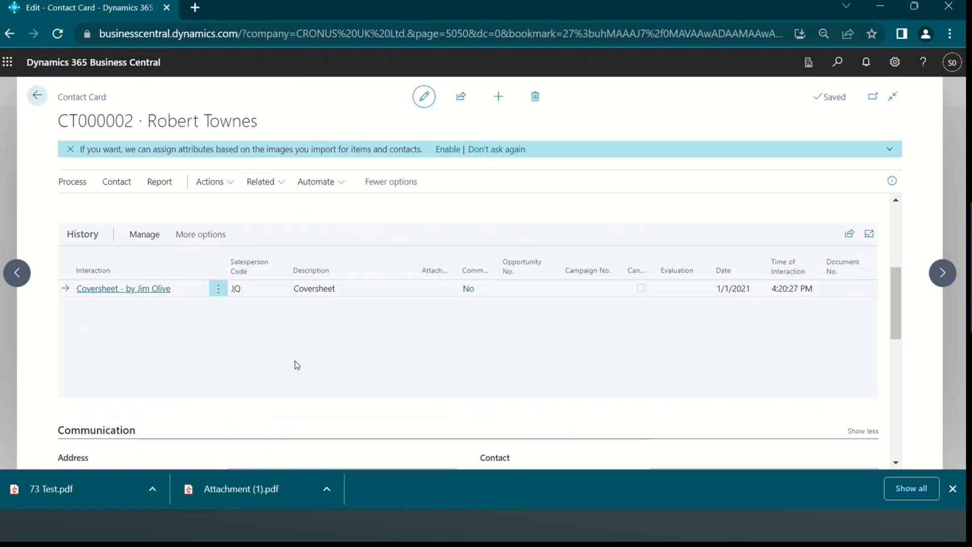
{"action": "scroll", "coordinate": [297, 365], "scroll_direction": "down", "scroll_amount": 5}
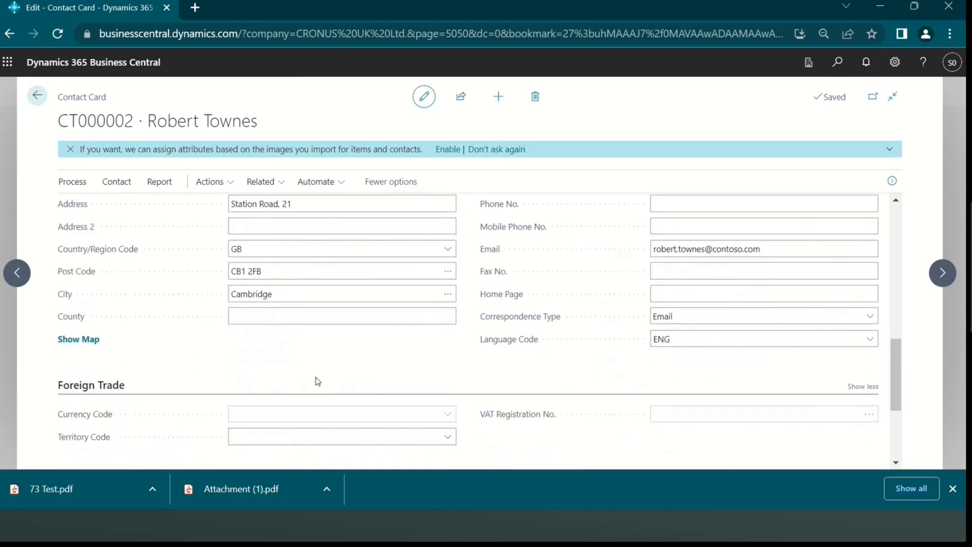
{"action": "scroll", "coordinate": [334, 384], "scroll_direction": "down", "scroll_amount": 3}
{"action": "scroll", "coordinate": [334, 384], "scroll_direction": "up", "scroll_amount": 8}
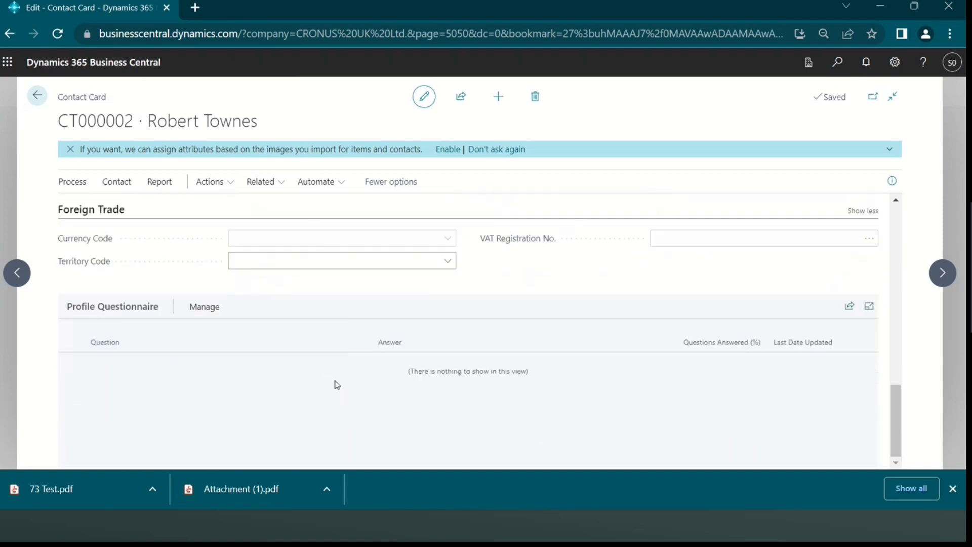
{"action": "scroll", "coordinate": [336, 384], "scroll_direction": "up", "scroll_amount": 3}
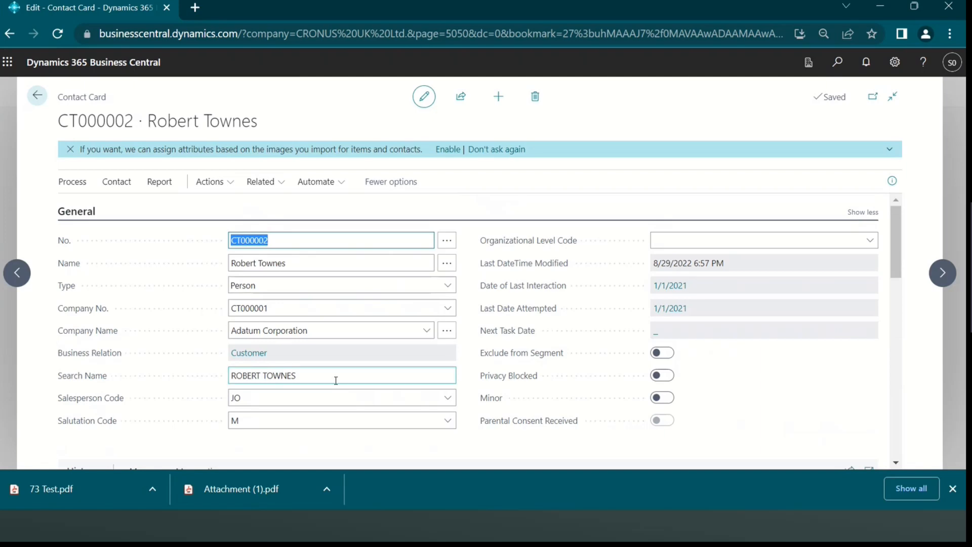
{"action": "scroll", "coordinate": [336, 384], "scroll_direction": "down", "scroll_amount": 6}
{"action": "scroll", "coordinate": [336, 380], "scroll_direction": "up", "scroll_amount": 6}
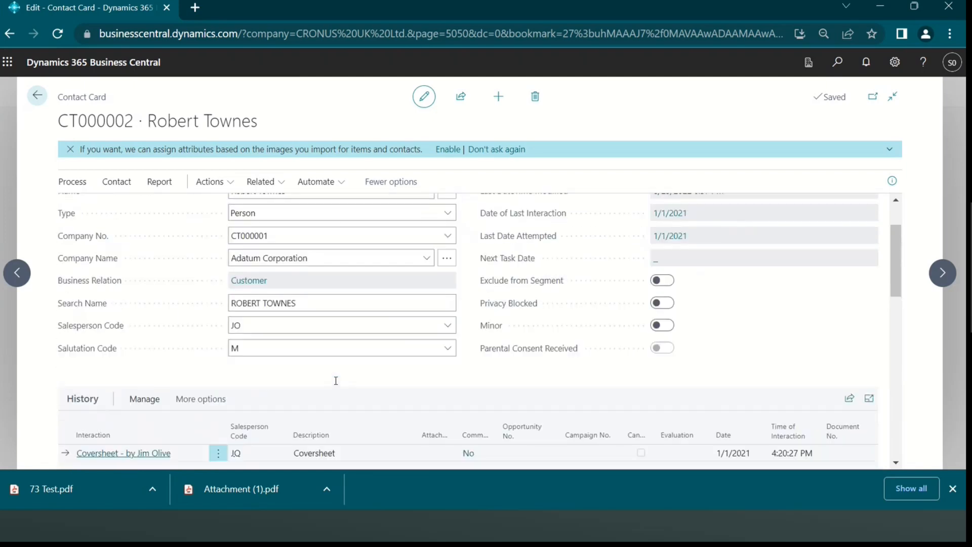
- Search for "interaction templ" and open the Interaction Templates page
{"action": "left_click", "coordinate": [833, 71]}
{"action": "type", "text": "in"}
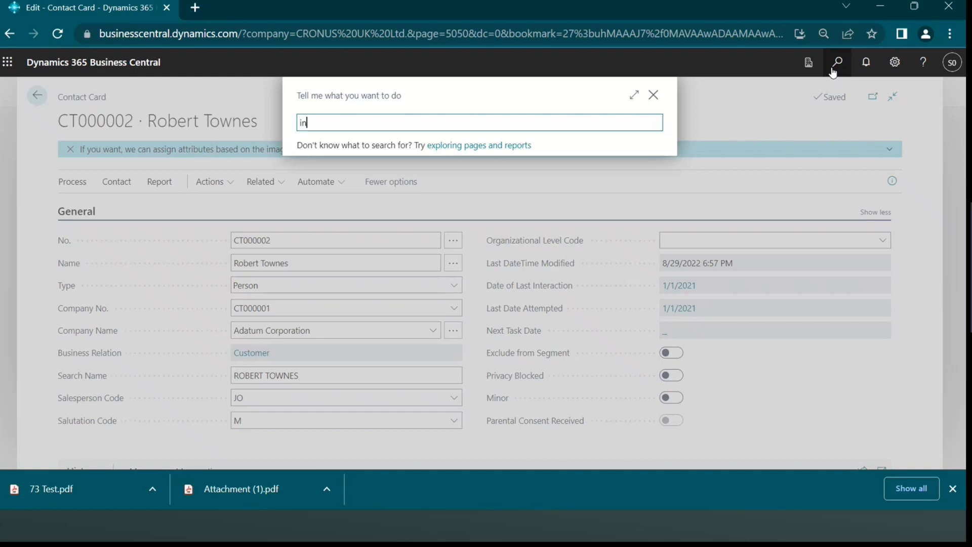
{"action": "type", "text": "teraction templ"}
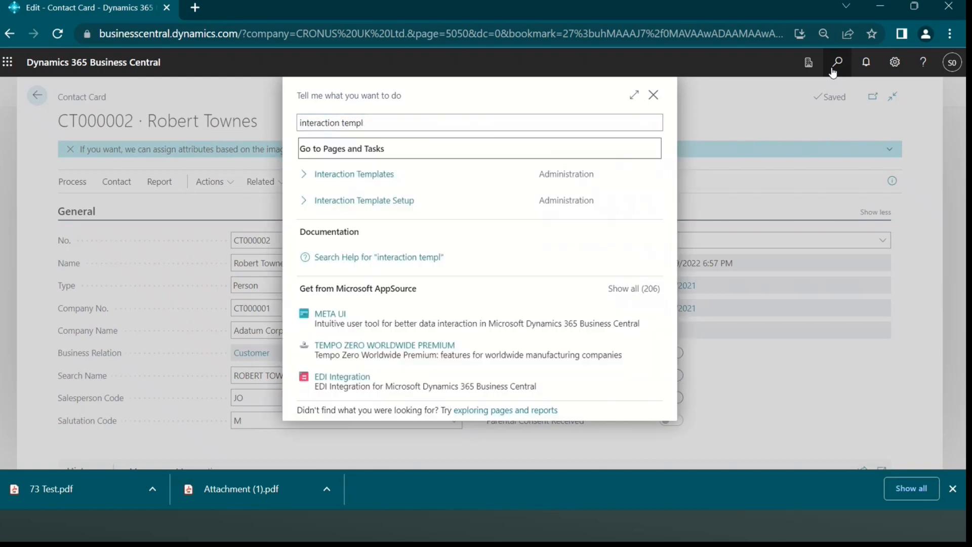
{"action": "key", "text": "Return"}
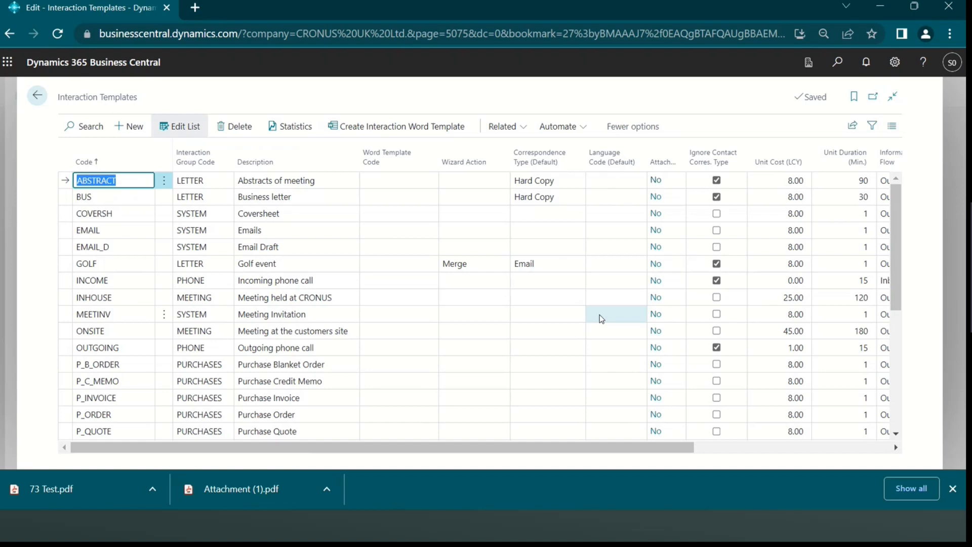
- Go through the ABSTRACT template's fields up to Correspondence Type (Default) and return to its code
{"action": "key", "text": "Tab"}
{"action": "key", "text": "Tab"}
{"action": "key", "text": "Tab"}
{"action": "key", "text": "Tab"}
{"action": "key", "text": "Tab"}
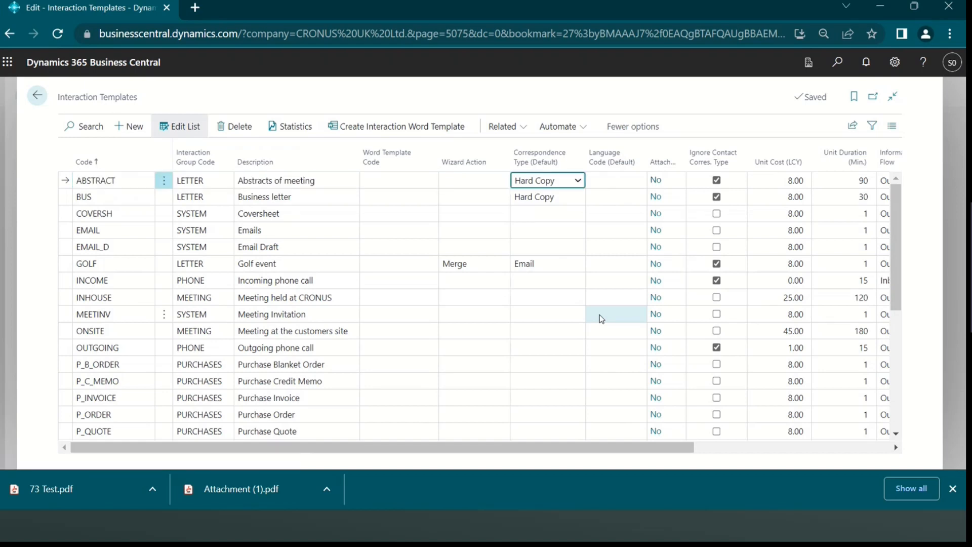
{"action": "key", "text": "shift+Tab"}
{"action": "key", "text": "shift+Tab"}
{"action": "key", "text": "shift+Tab"}
{"action": "key", "text": "shift+Tab"}
{"action": "key", "text": "shift+Tab"}
{"action": "key", "text": "shift+Tab"}
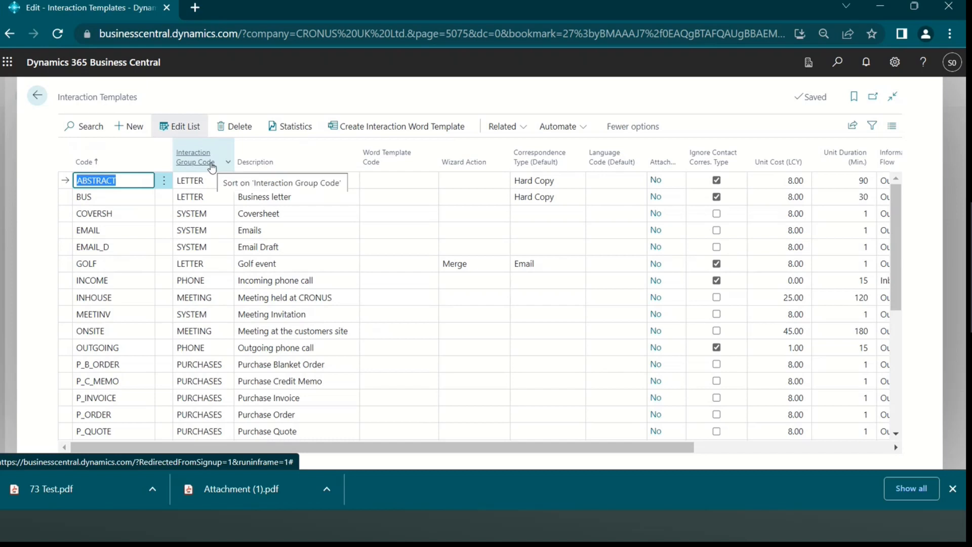
- Read the Interaction Group Code description and show the full list of interaction groups for the ABSTRACT template
{"action": "mouse_move", "coordinate": [210, 170]}
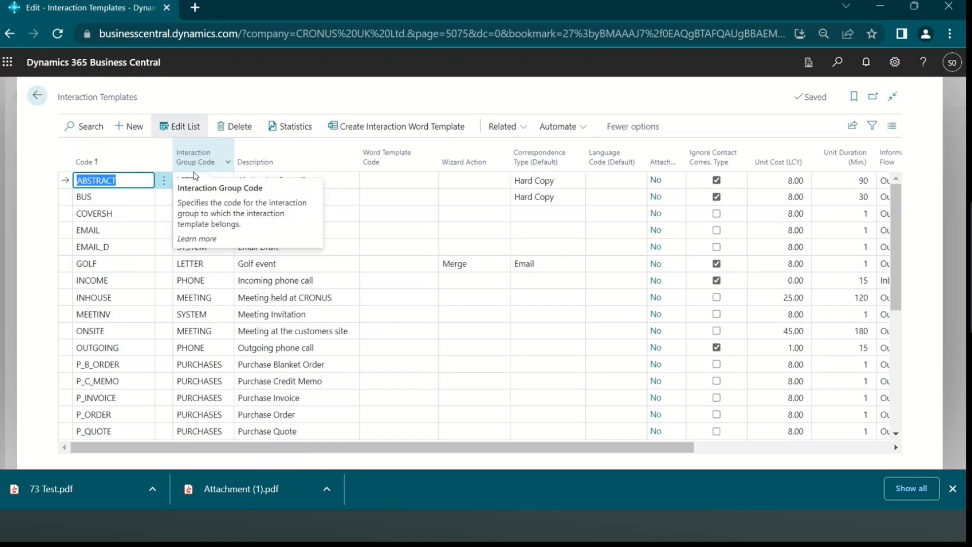
{"action": "left_click", "coordinate": [220, 180]}
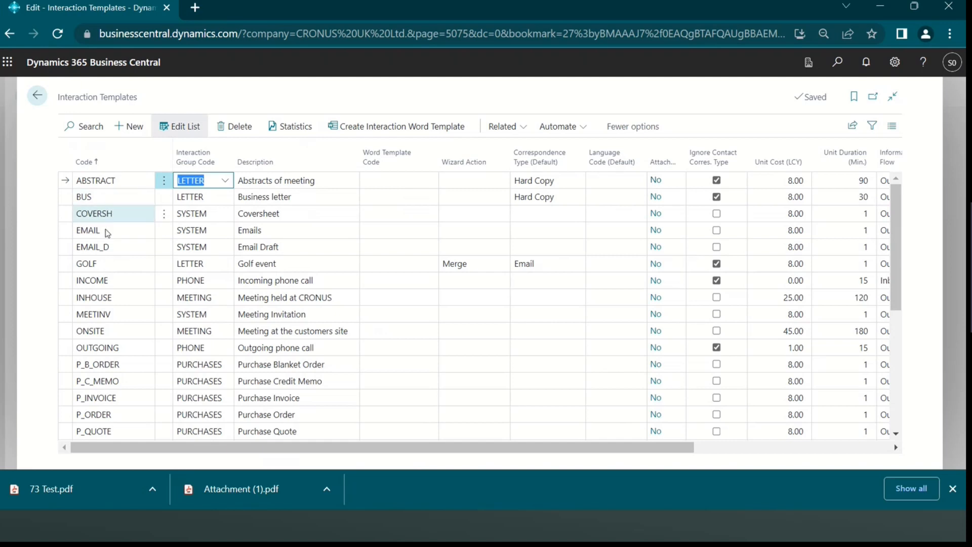
{"action": "left_click", "coordinate": [225, 181]}
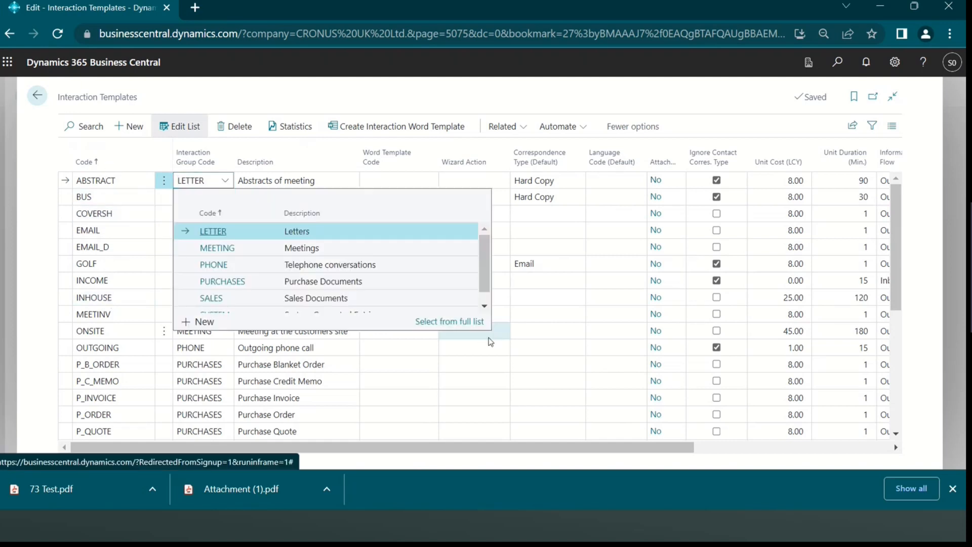
{"action": "left_click", "coordinate": [459, 322]}
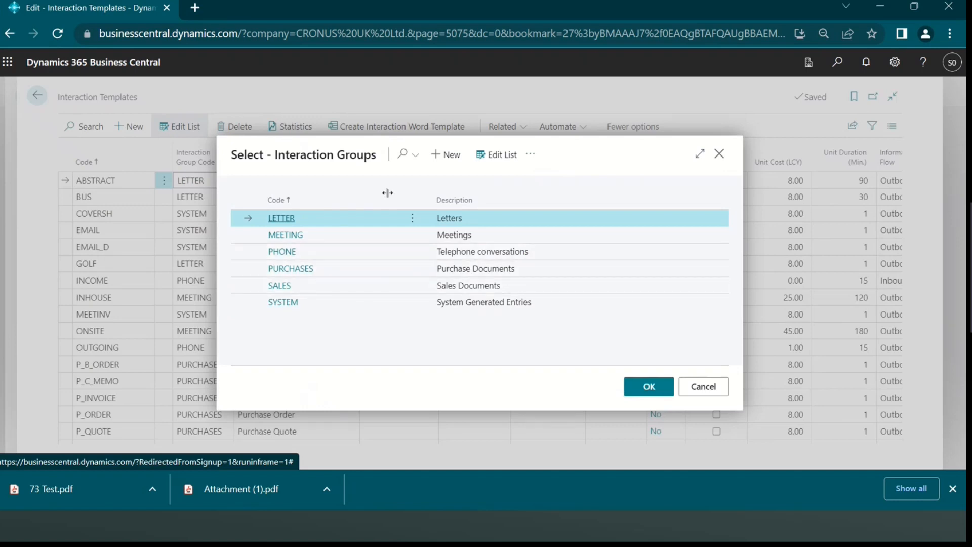
- View the interaction templates related to the LETTER group, and return to the interaction group selection
{"action": "left_click", "coordinate": [532, 155]}
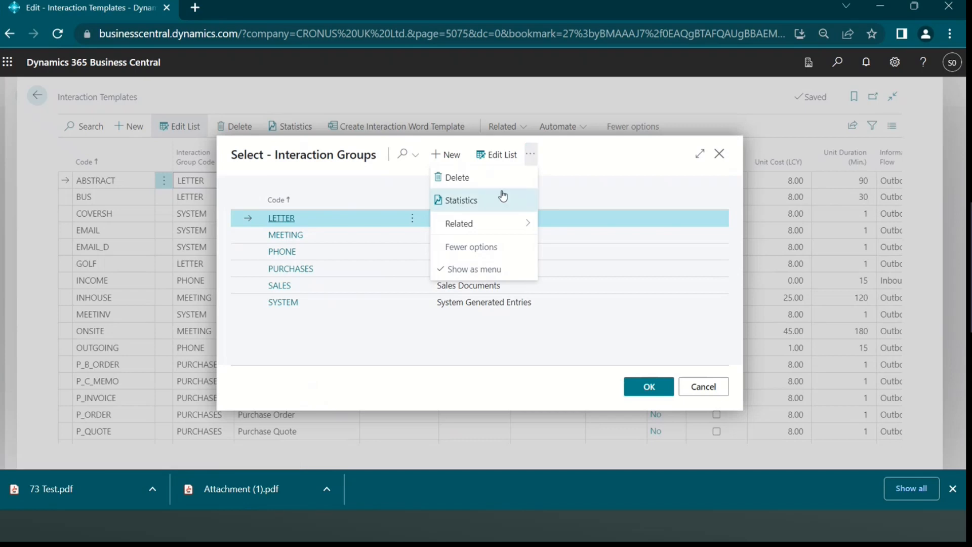
{"action": "mouse_move", "coordinate": [497, 223]}
{"action": "mouse_move", "coordinate": [563, 225]}
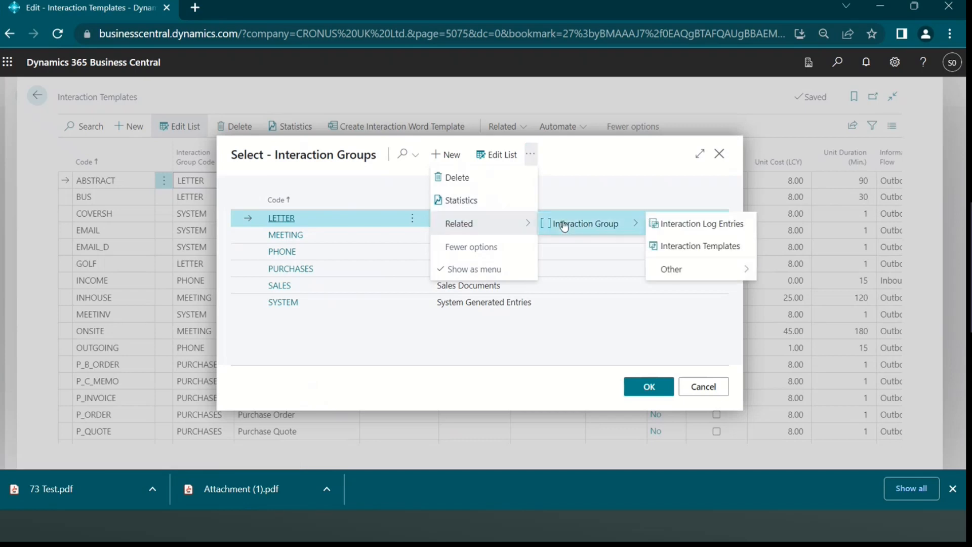
{"action": "left_click", "coordinate": [674, 245]}
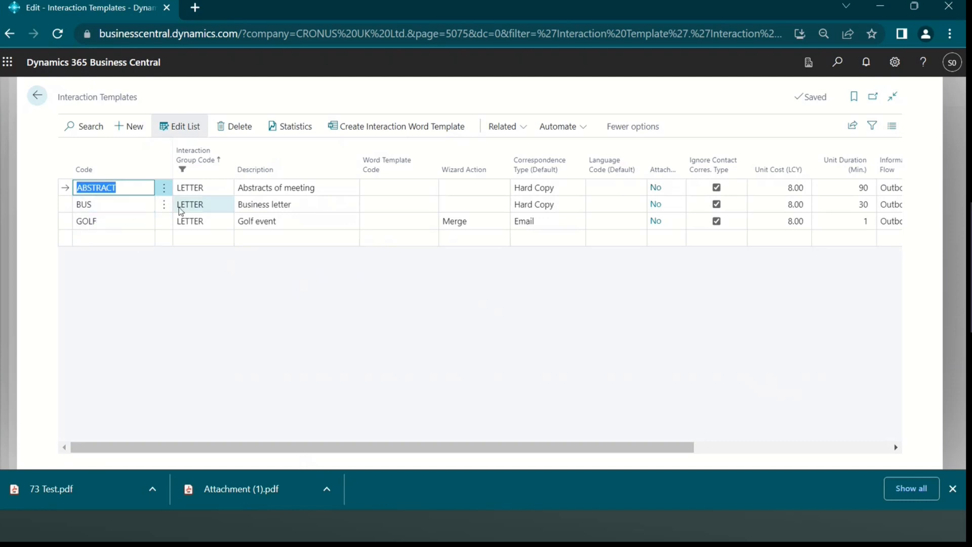
{"action": "left_click", "coordinate": [29, 99]}
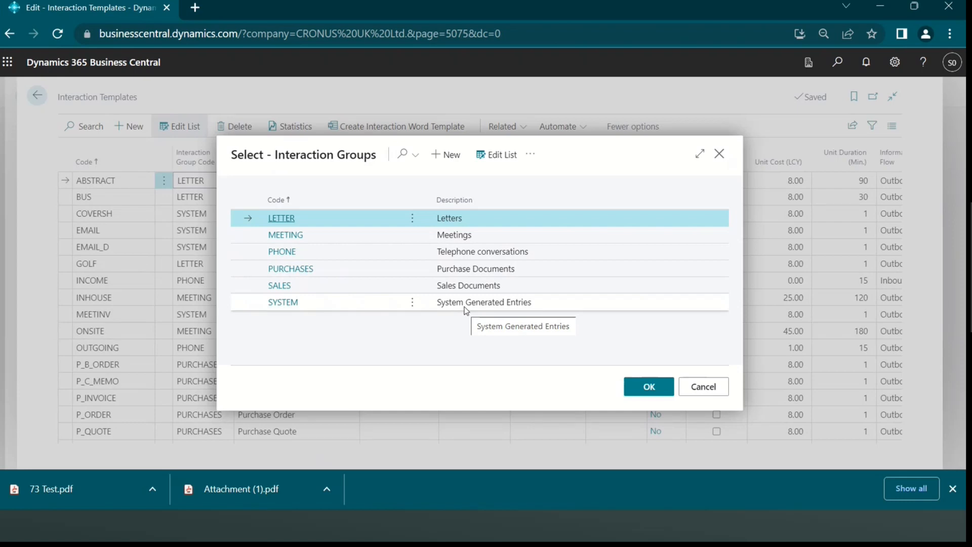
- View the LETTER interaction group's statistics and the log entries behind its duration, and close the interaction group selection
{"action": "left_click", "coordinate": [530, 157]}
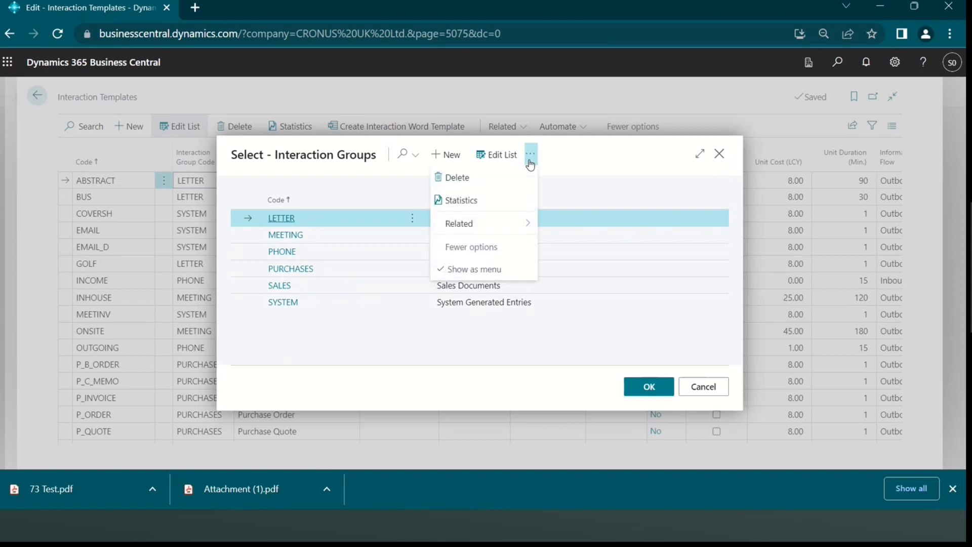
{"action": "left_click", "coordinate": [499, 198]}
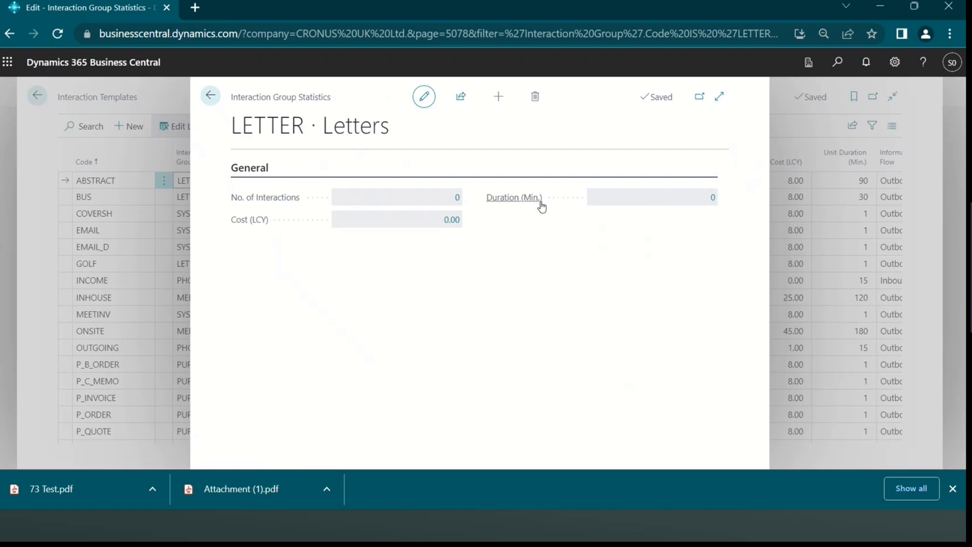
{"action": "mouse_move", "coordinate": [540, 206]}
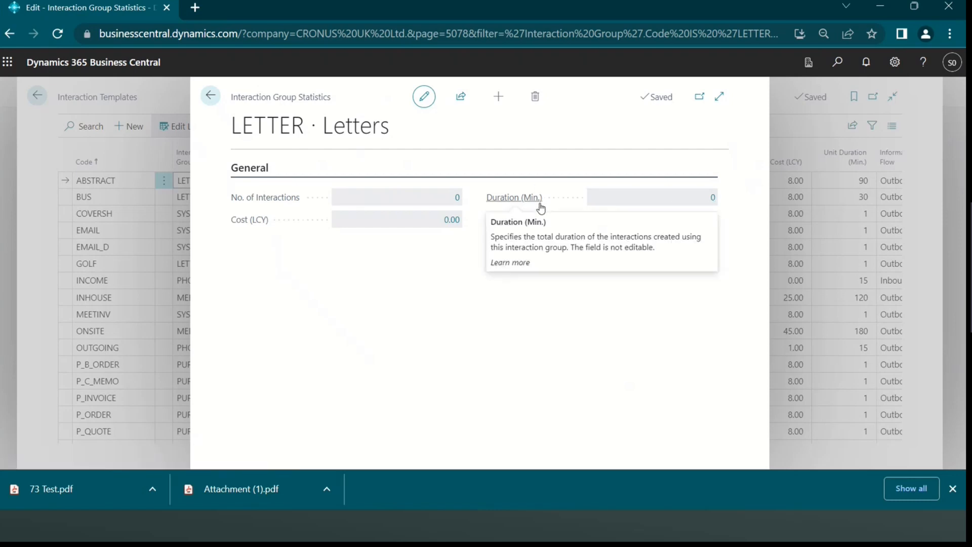
{"action": "left_click", "coordinate": [592, 202]}
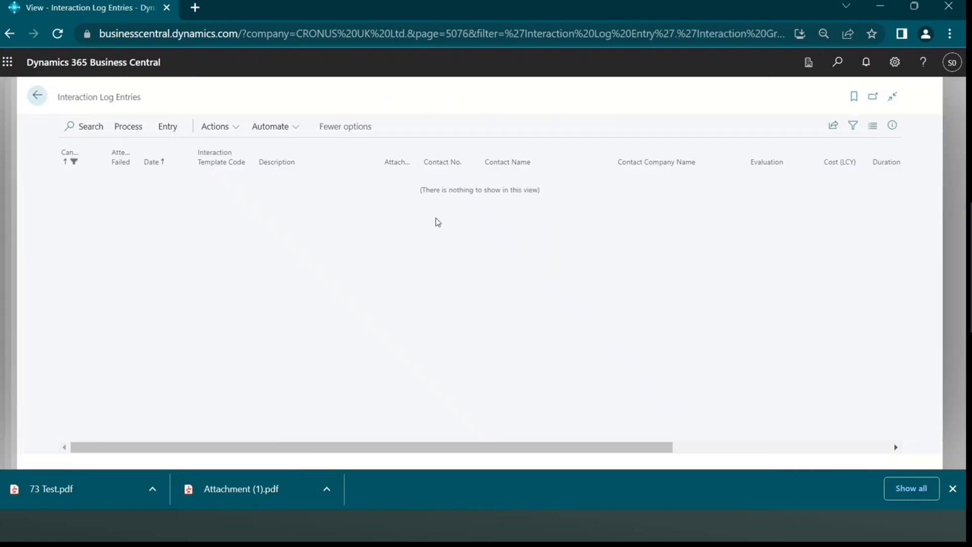
{"action": "key", "text": "Escape"}
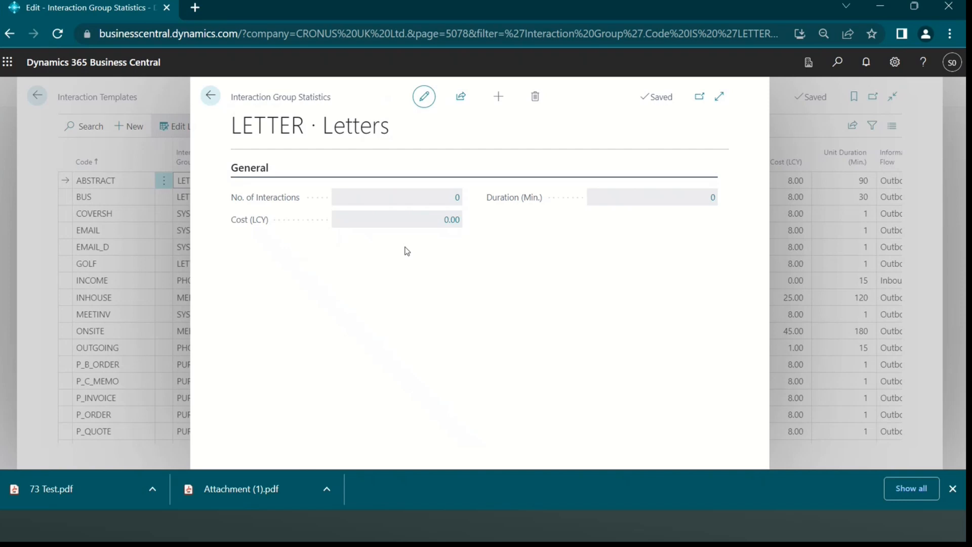
{"action": "left_click", "coordinate": [212, 86]}
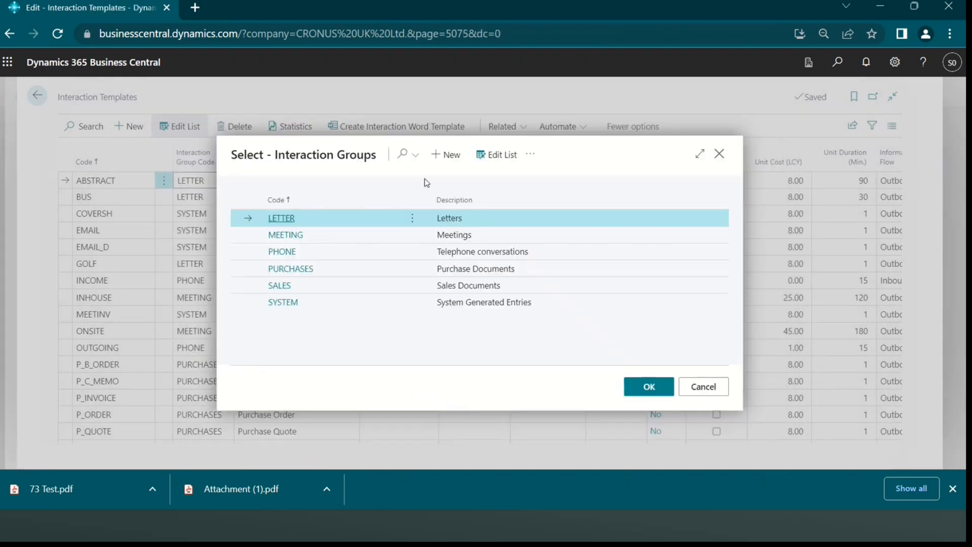
{"action": "left_click", "coordinate": [719, 154]}
- Go from the ABSTRACT template's Description to its Word Template Code and read that field's explanation
{"action": "left_click", "coordinate": [321, 181]}
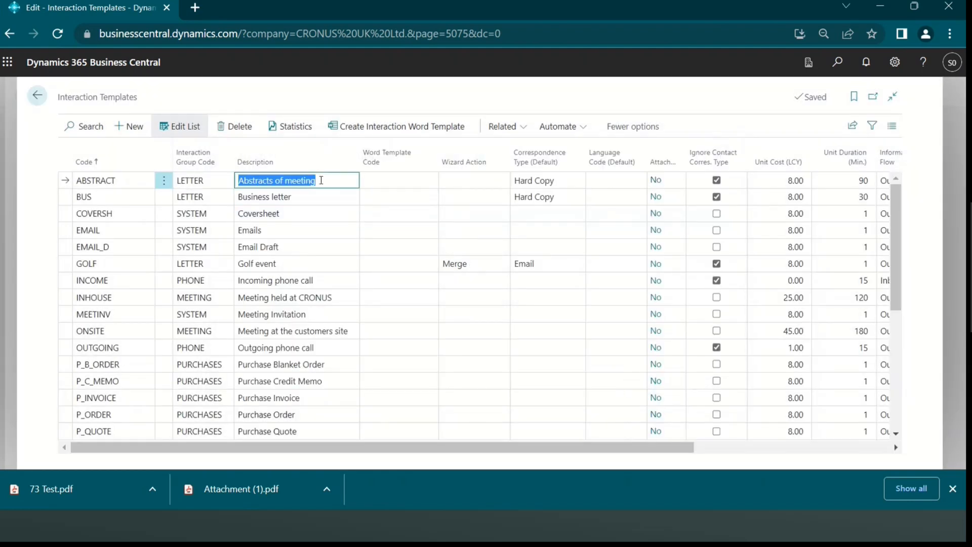
{"action": "key", "text": "Tab"}
{"action": "key", "text": "shift+Tab"}
{"action": "key", "text": "Tab"}
{"action": "key", "text": "Escape"}
{"action": "left_click", "coordinate": [321, 180]}
{"action": "key", "text": "Tab"}
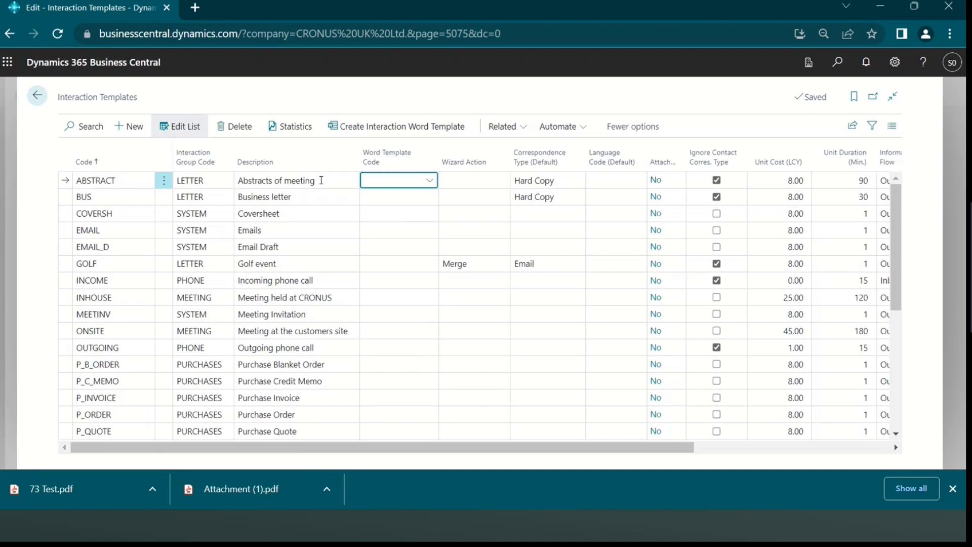
{"action": "mouse_move", "coordinate": [405, 199]}
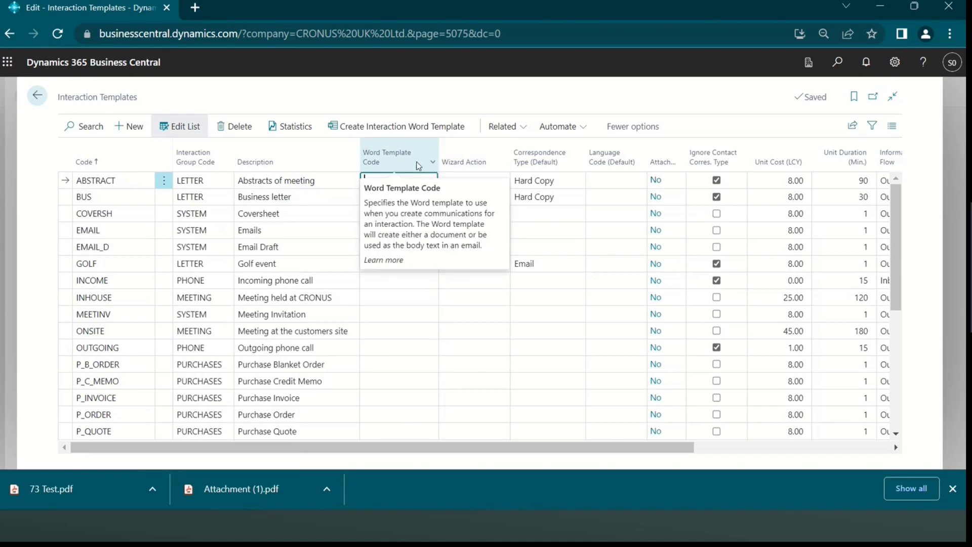
- Set the ABSTRACT template's Wizard Action to Open and read the explanation of the Wizard Action field
{"action": "key", "text": "Tab"}
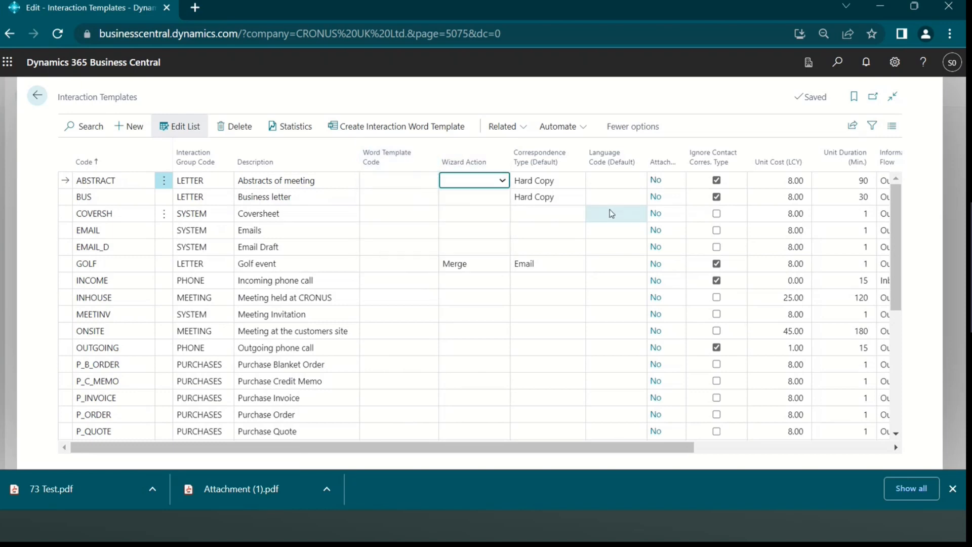
{"action": "left_click", "coordinate": [499, 185]}
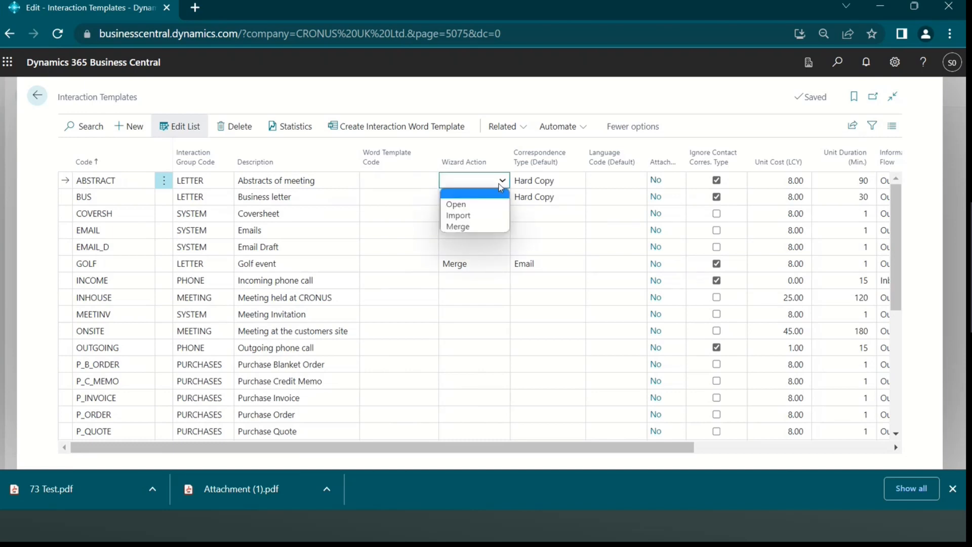
{"action": "key", "text": "Down"}
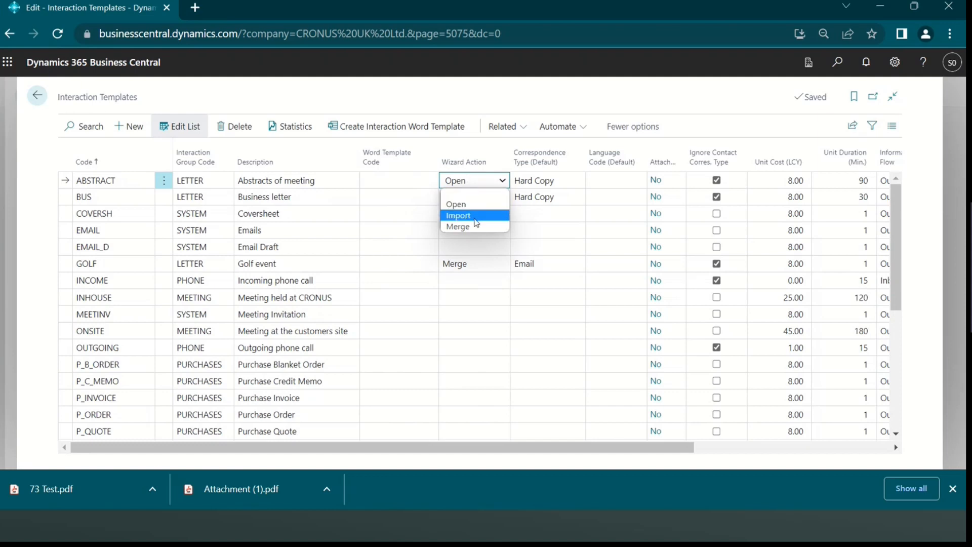
{"action": "mouse_move", "coordinate": [473, 165]}
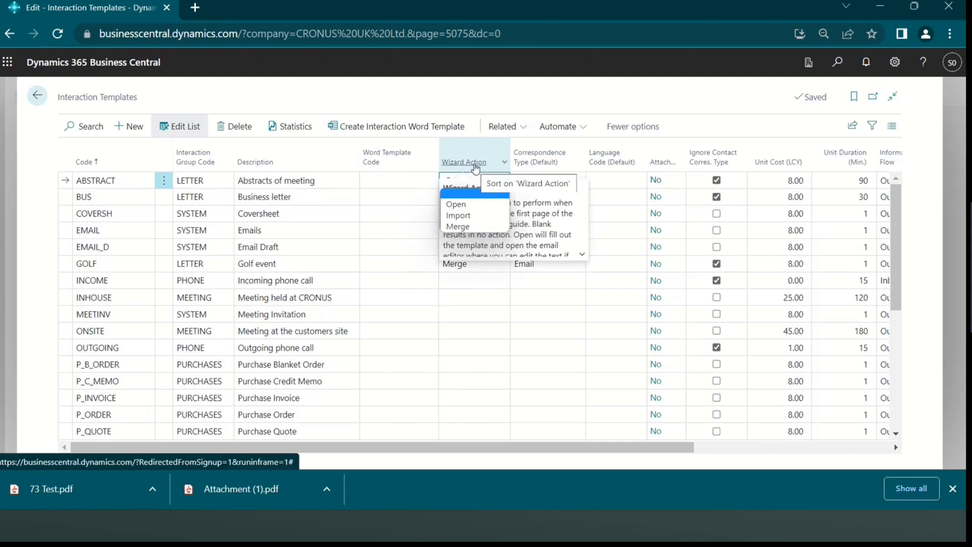
{"action": "left_click", "coordinate": [537, 216]}
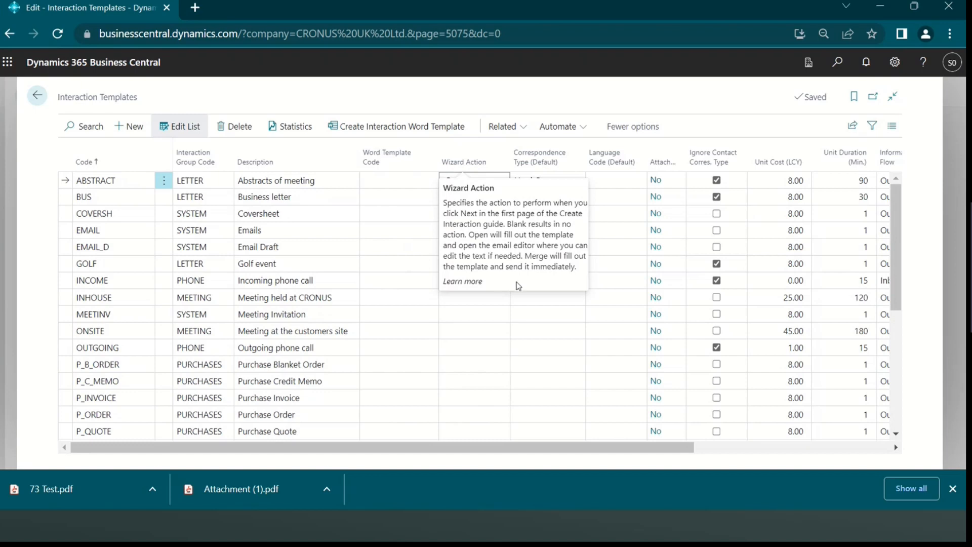
{"action": "left_click", "coordinate": [475, 181]}
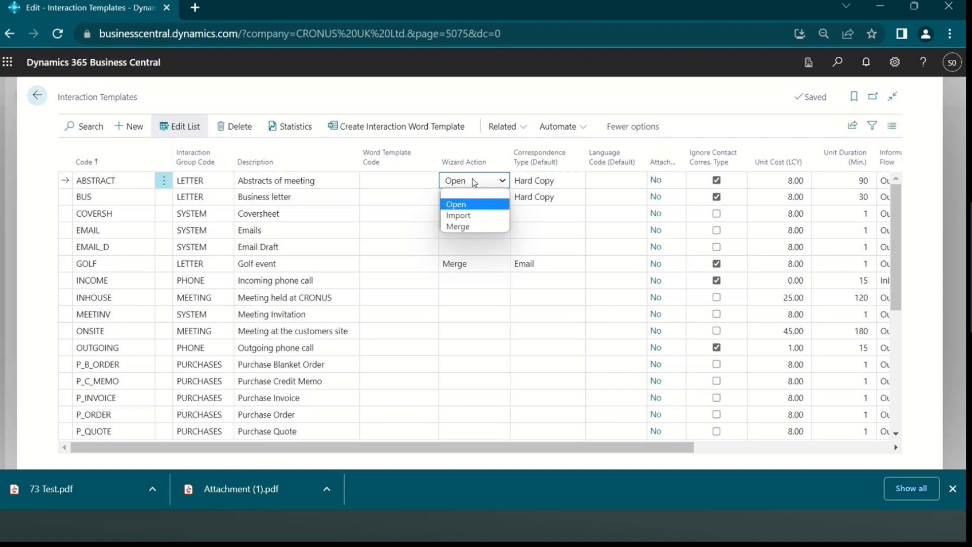
- Search for "contact" and open the Contacts page
{"action": "left_click", "coordinate": [843, 66]}
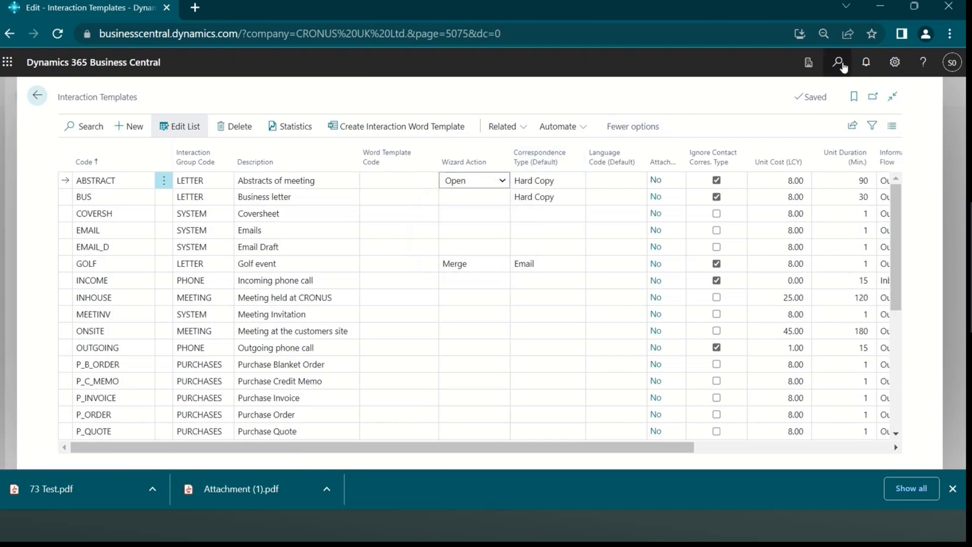
{"action": "left_click", "coordinate": [843, 65]}
{"action": "key", "text": "Escape"}
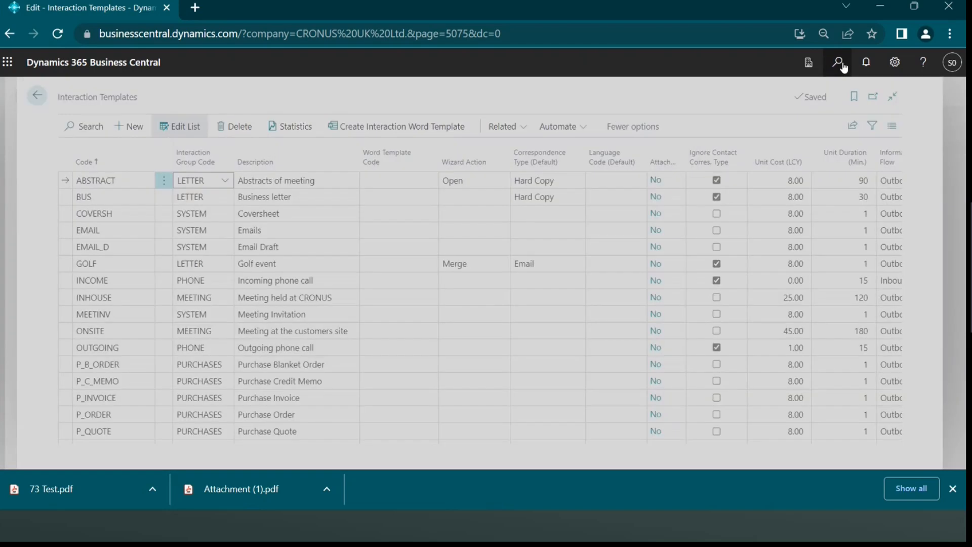
{"action": "left_click", "coordinate": [835, 61]}
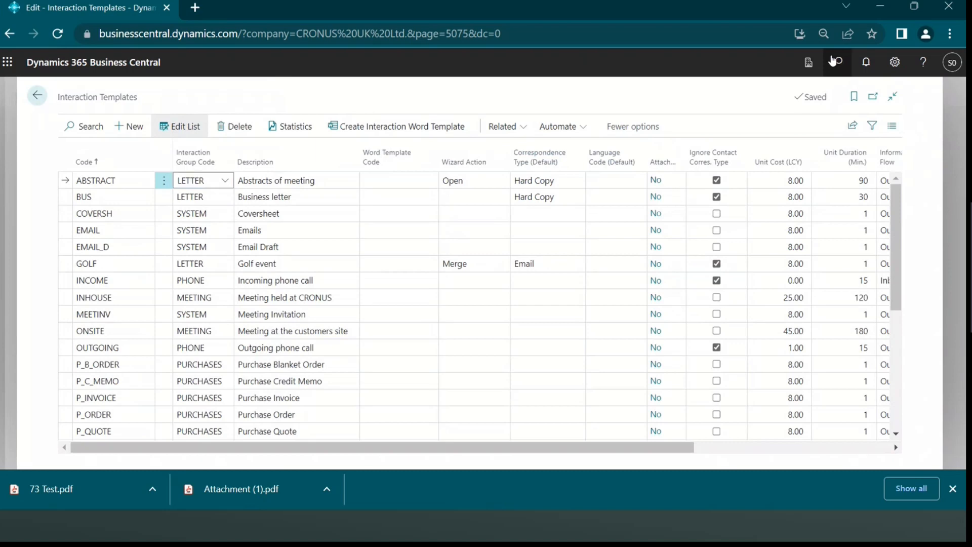
{"action": "type", "text": "contact"}
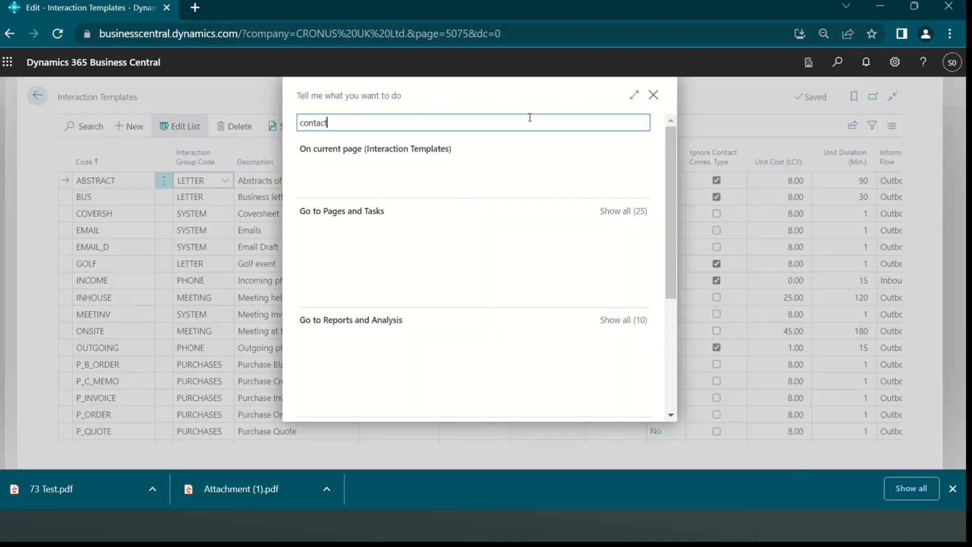
{"action": "key", "text": "Down"}
{"action": "key", "text": "Down"}
{"action": "key", "text": "Down"}
{"action": "key", "text": "Return"}
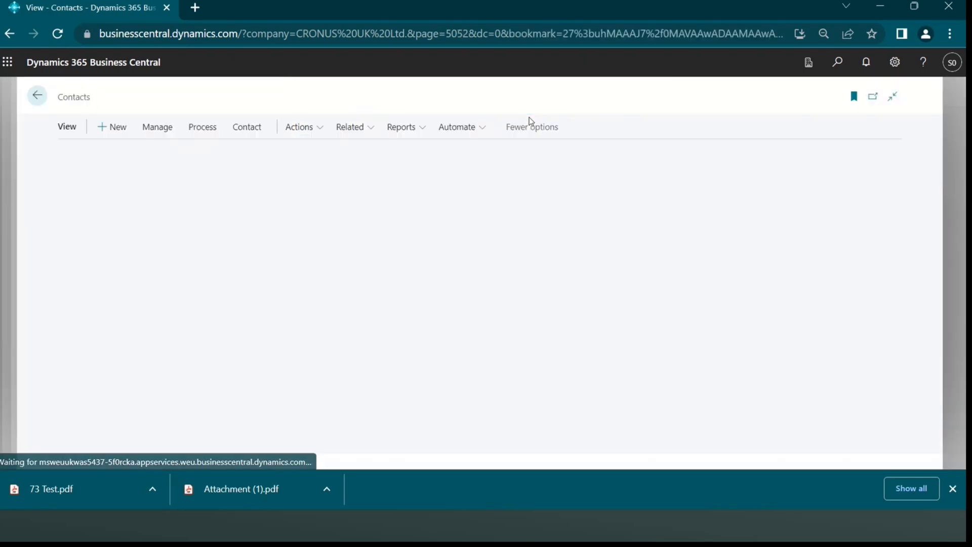
- Open the card of the person contact at Adatum Corporation and start creating an interaction for it
{"action": "left_click", "coordinate": [80, 213]}
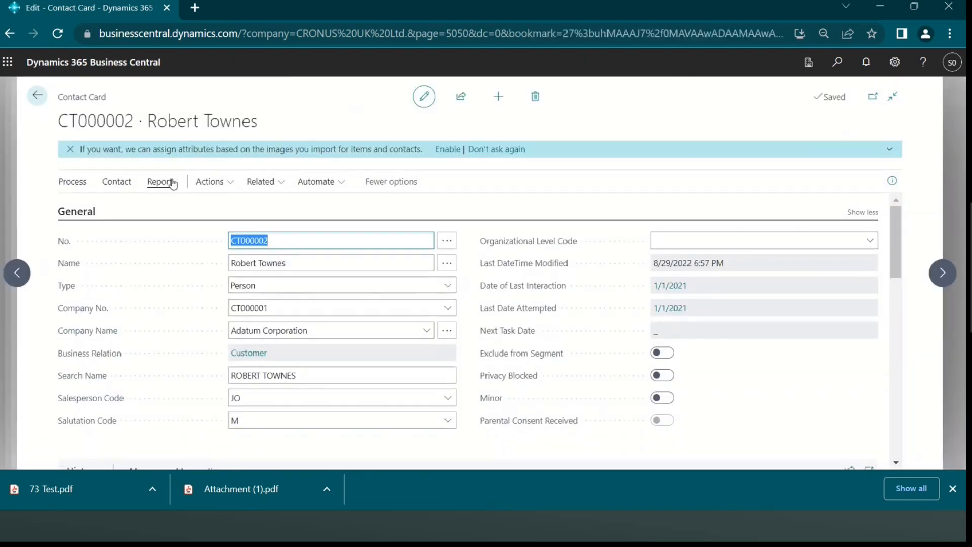
{"action": "left_click", "coordinate": [117, 181]}
{"action": "left_click", "coordinate": [72, 181]}
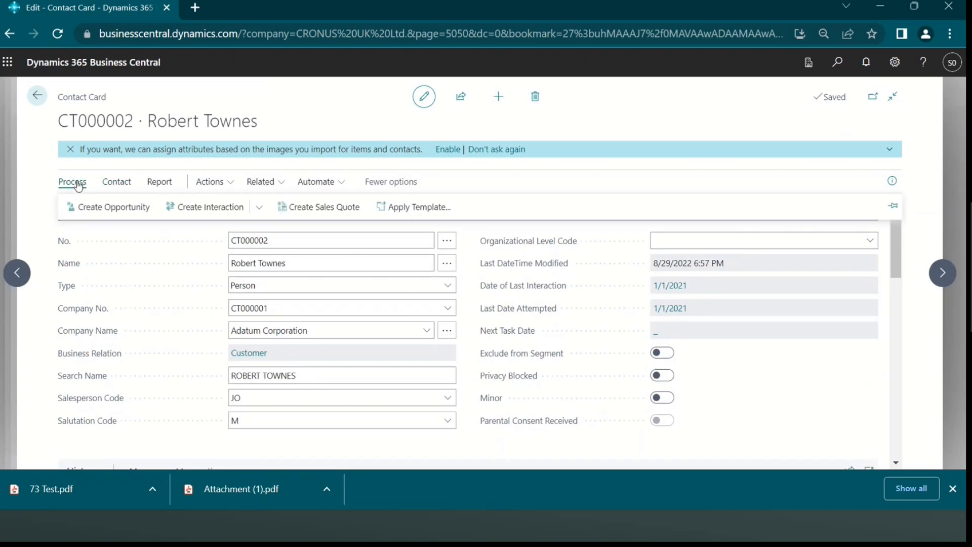
{"action": "left_click", "coordinate": [208, 214]}
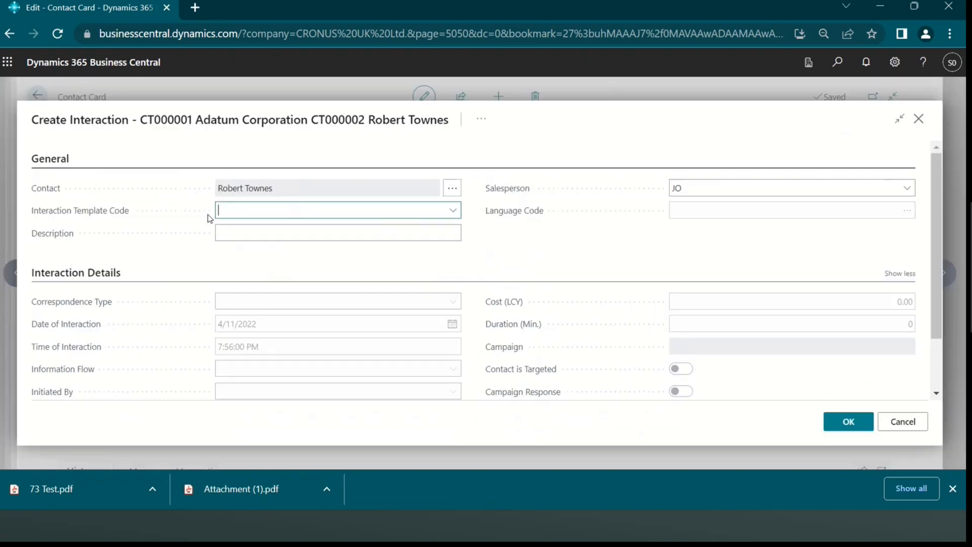
- Look through the Create Interaction fields, discard the unfinished interaction, and return to the Interaction Templates page
{"action": "scroll", "coordinate": [296, 340], "scroll_direction": "down", "scroll_amount": 2}
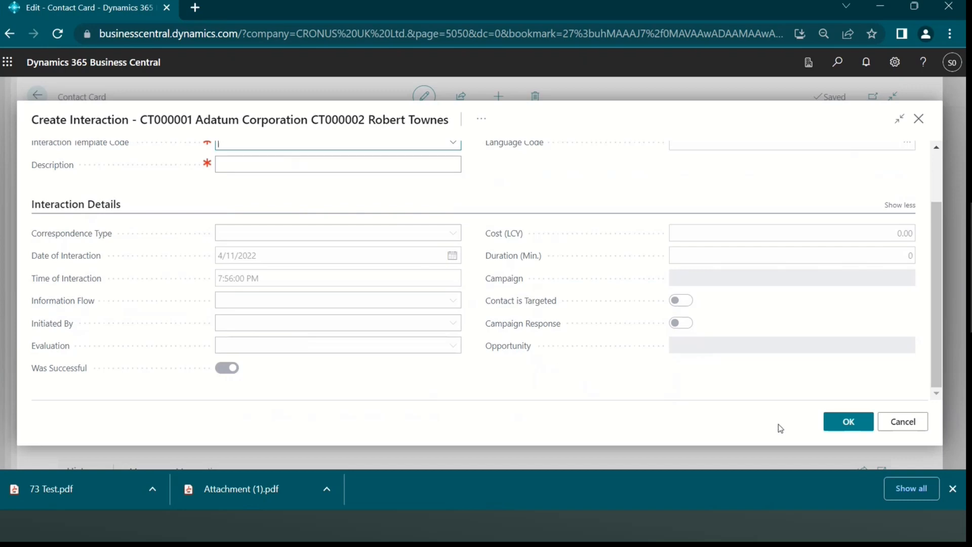
{"action": "scroll", "coordinate": [630, 318], "scroll_direction": "up", "scroll_amount": 2}
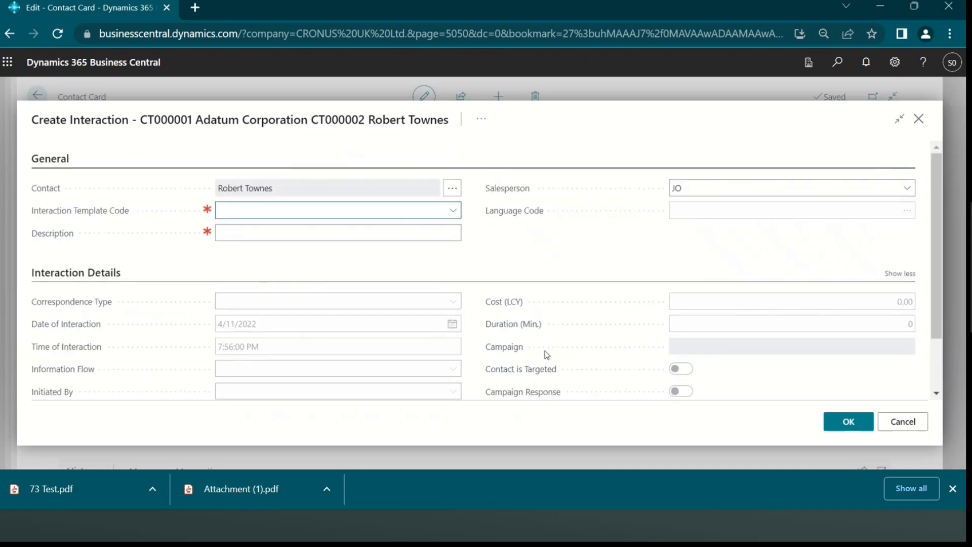
{"action": "scroll", "coordinate": [657, 332], "scroll_direction": "down", "scroll_amount": 2}
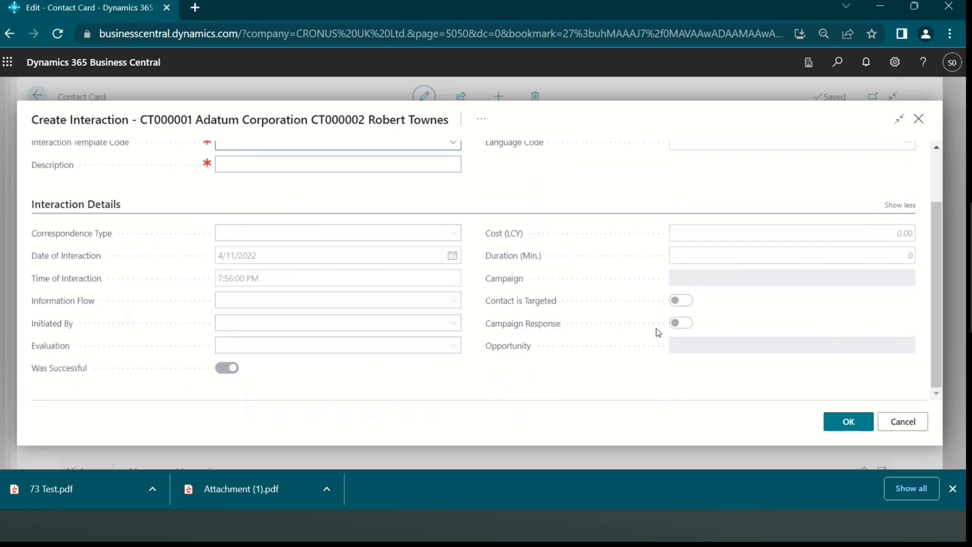
{"action": "left_click", "coordinate": [867, 427]}
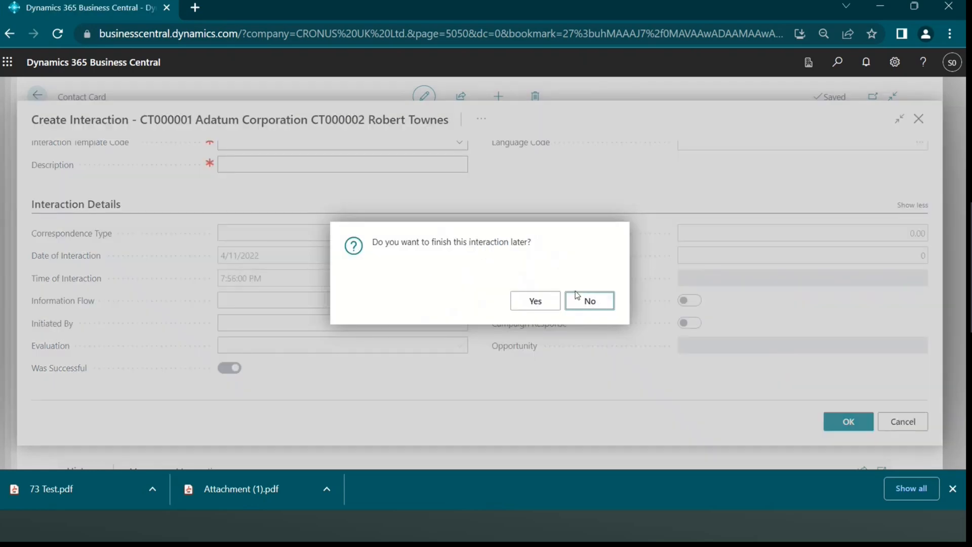
{"action": "left_click", "coordinate": [591, 306]}
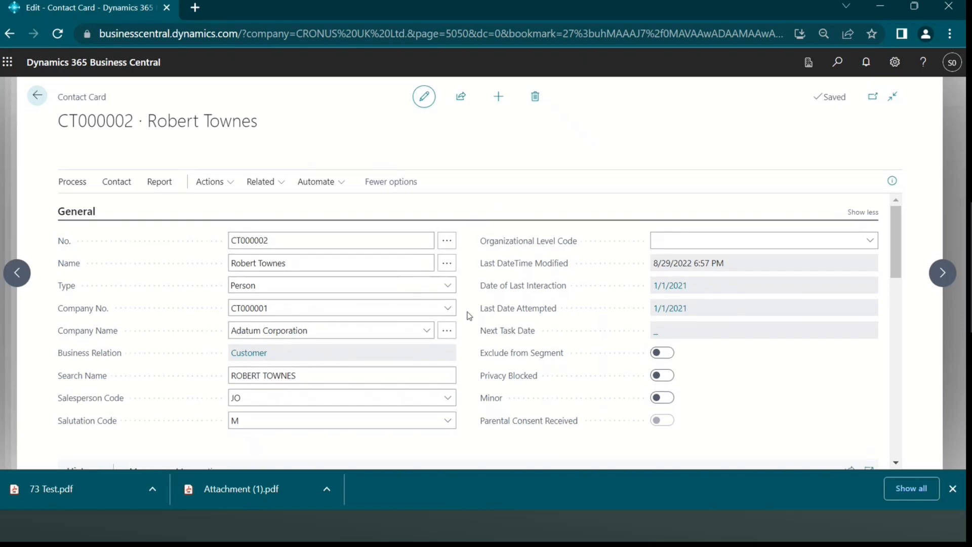
{"action": "key", "text": "Escape"}
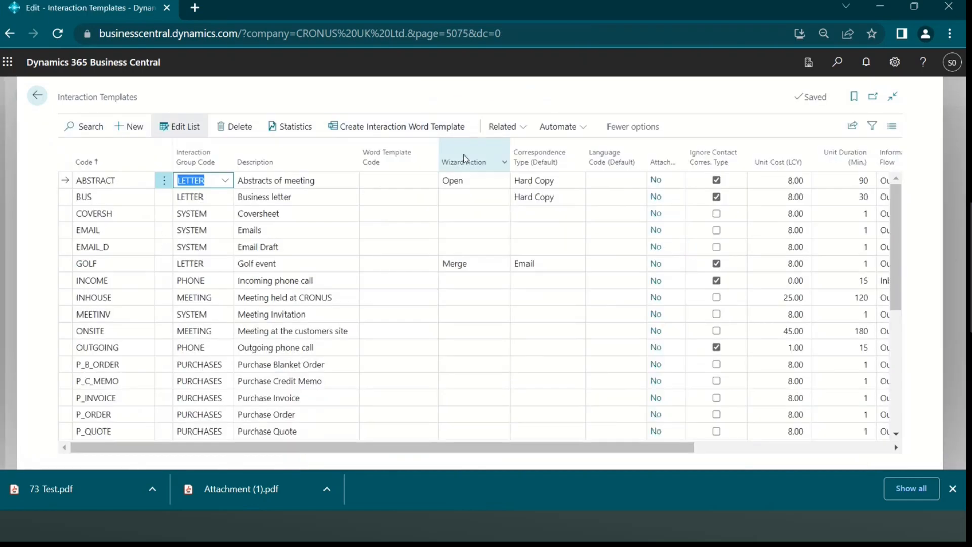
- Review the ABSTRACT template's Wizard Action options and the options and explanation of its Correspondence Type (Default)
{"action": "left_click", "coordinate": [466, 184]}
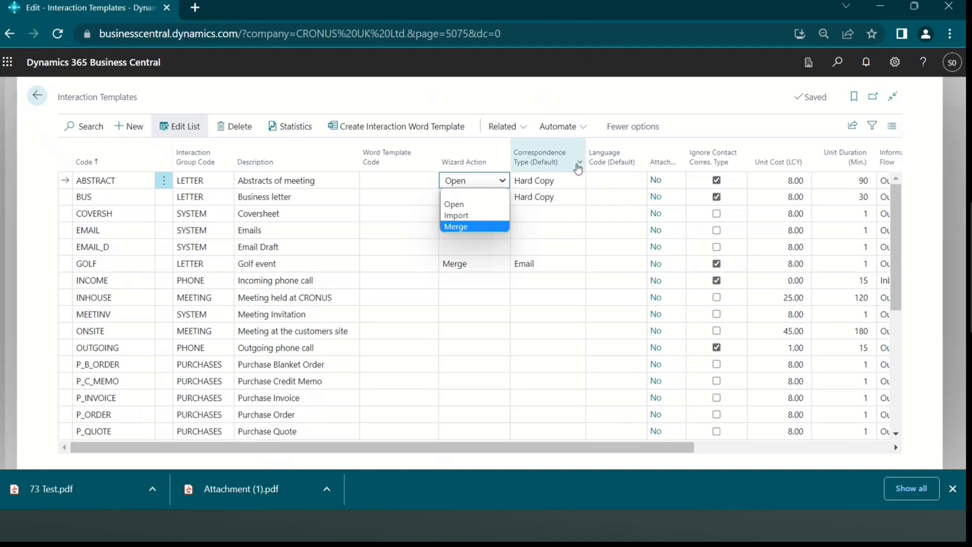
{"action": "left_click", "coordinate": [720, 97]}
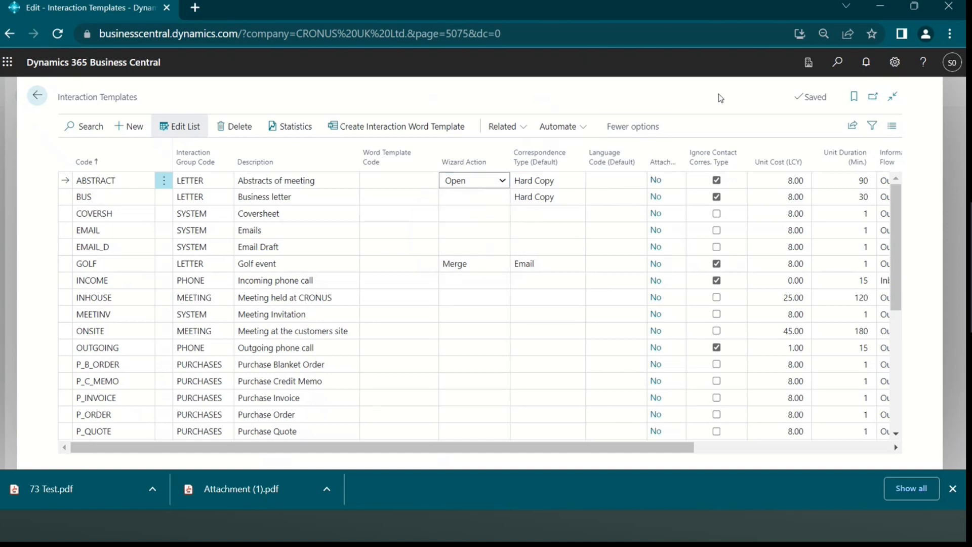
{"action": "left_click", "coordinate": [559, 185]}
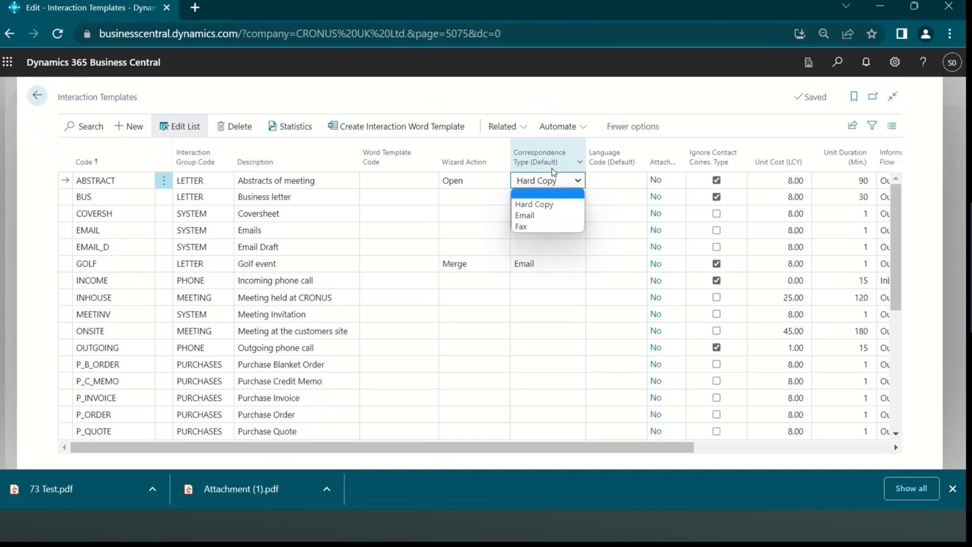
{"action": "mouse_move", "coordinate": [552, 165]}
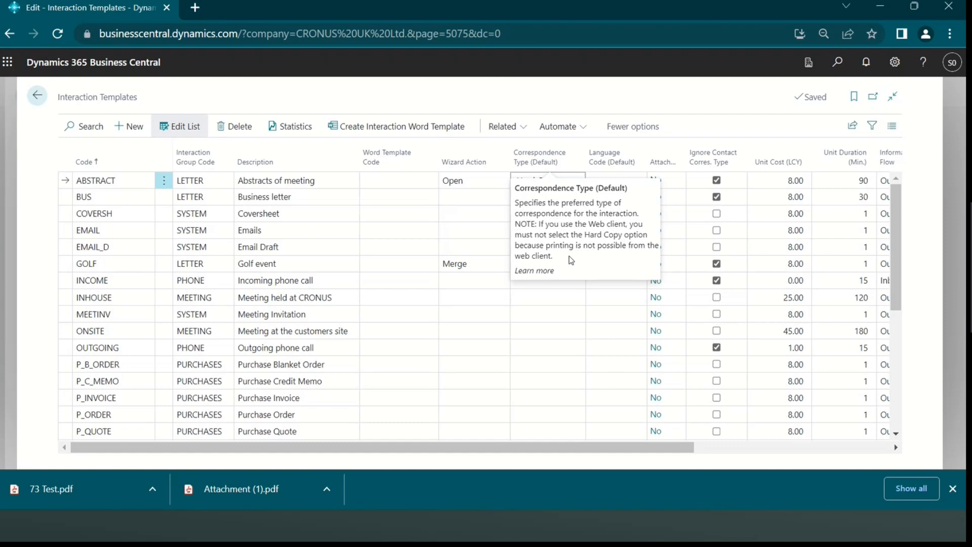
{"action": "left_click_drag", "start_coordinate": [570, 260], "coordinate": [515, 203]}
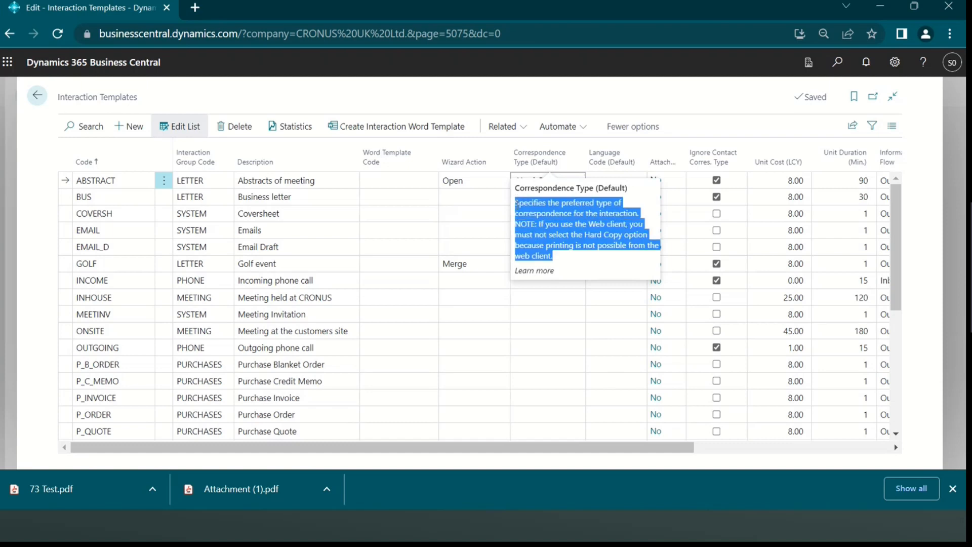
{"action": "left_click", "coordinate": [549, 175]}
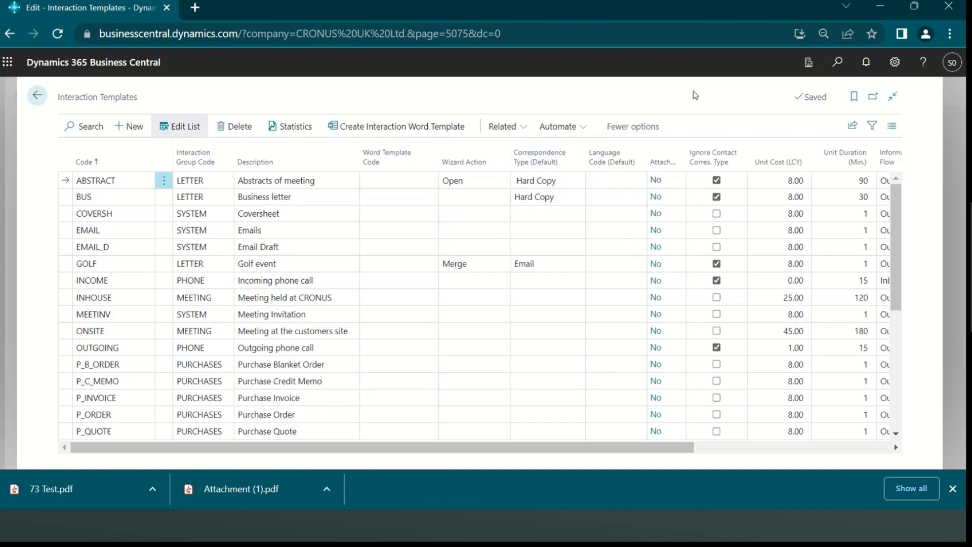
- Review the ABSTRACT template's Correspondence Type (Default) options and the language codes offered for its Language Code (Default)
{"action": "left_click", "coordinate": [566, 182]}
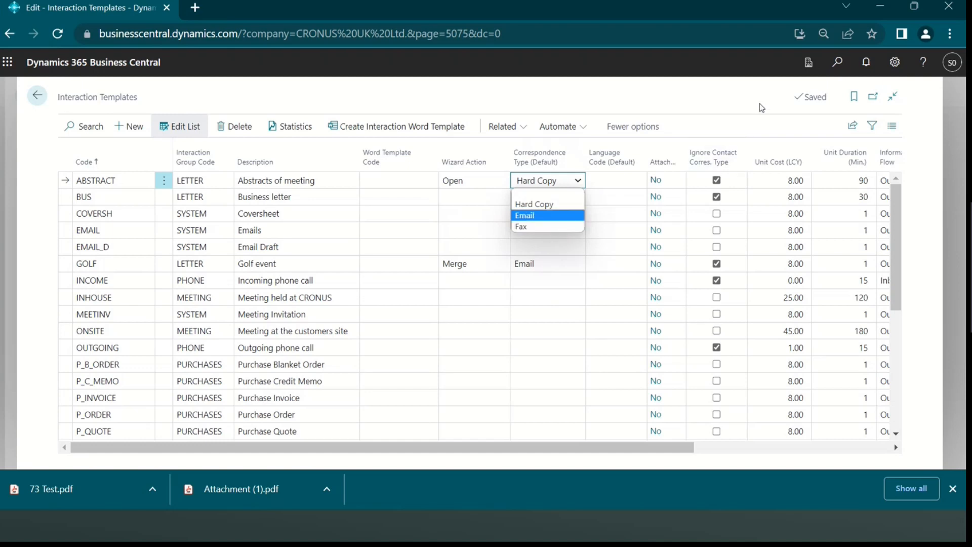
{"action": "left_click", "coordinate": [746, 104]}
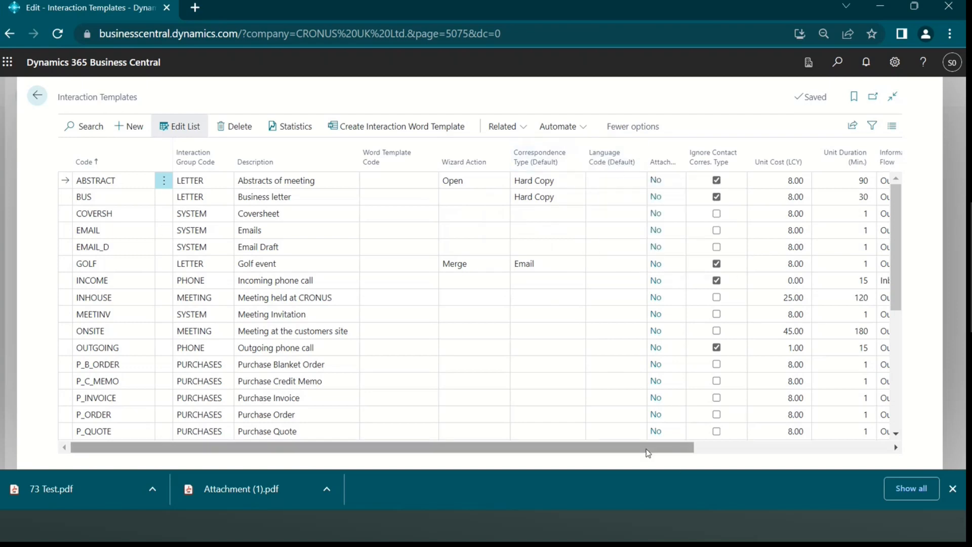
{"action": "left_click_drag", "start_coordinate": [647, 448], "coordinate": [829, 449]}
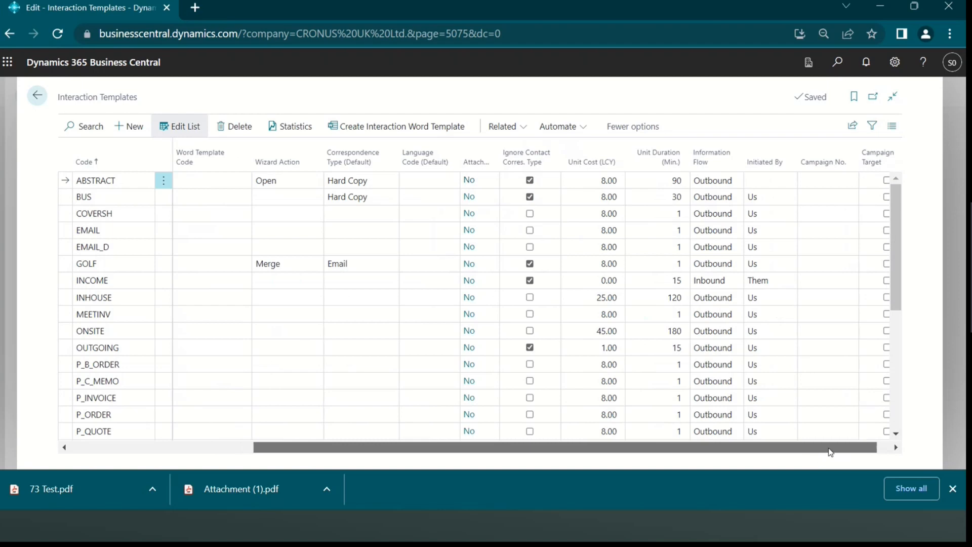
{"action": "left_click", "coordinate": [437, 178]}
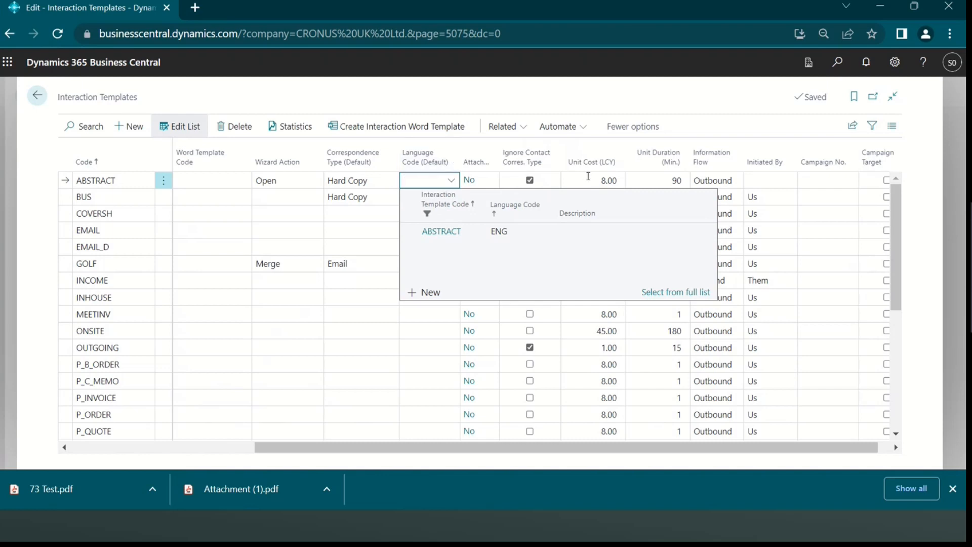
{"action": "left_click", "coordinate": [697, 94]}
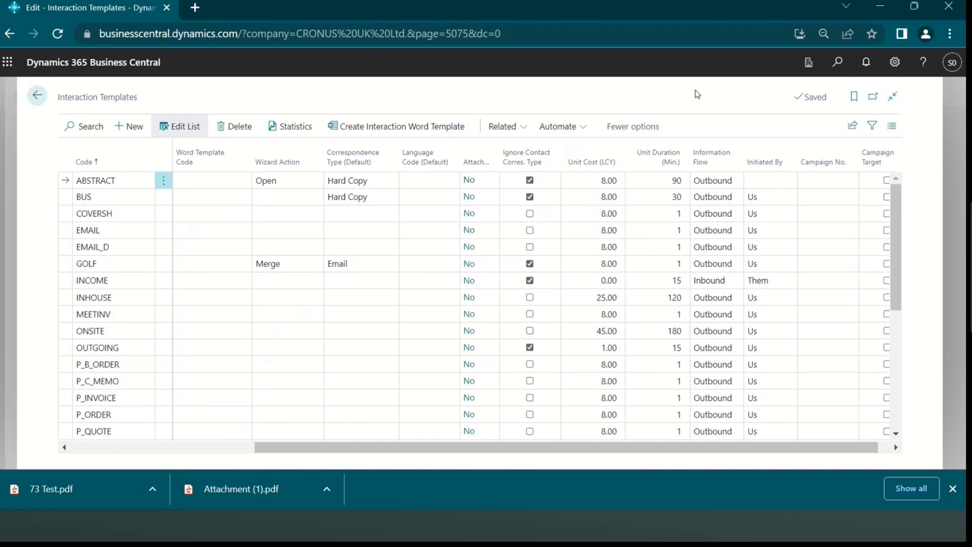
- Go through the ABSTRACT template's fields from Attachment to Initiated By and examine the Ignore Contact Corres. Type column
{"action": "key", "text": "Tab"}
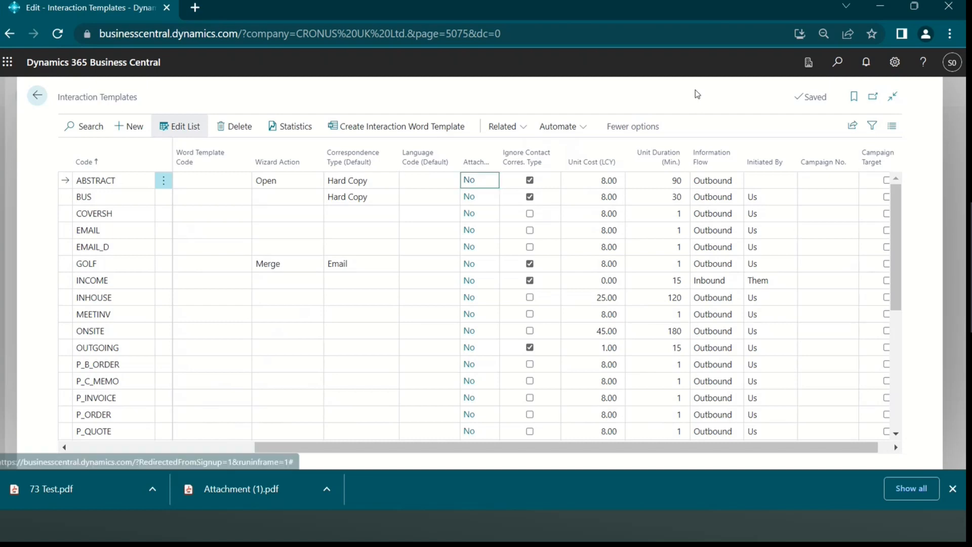
{"action": "key", "text": "Tab"}
{"action": "key", "text": "Tab"}
{"action": "key", "text": "Tab"}
{"action": "key", "text": "Tab"}
{"action": "key", "text": "Tab"}
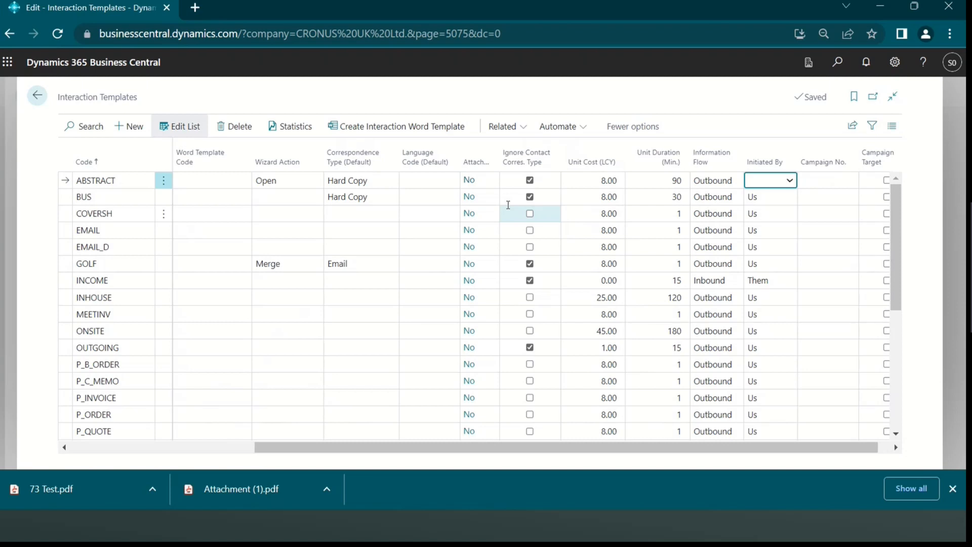
{"action": "mouse_move", "coordinate": [545, 163]}
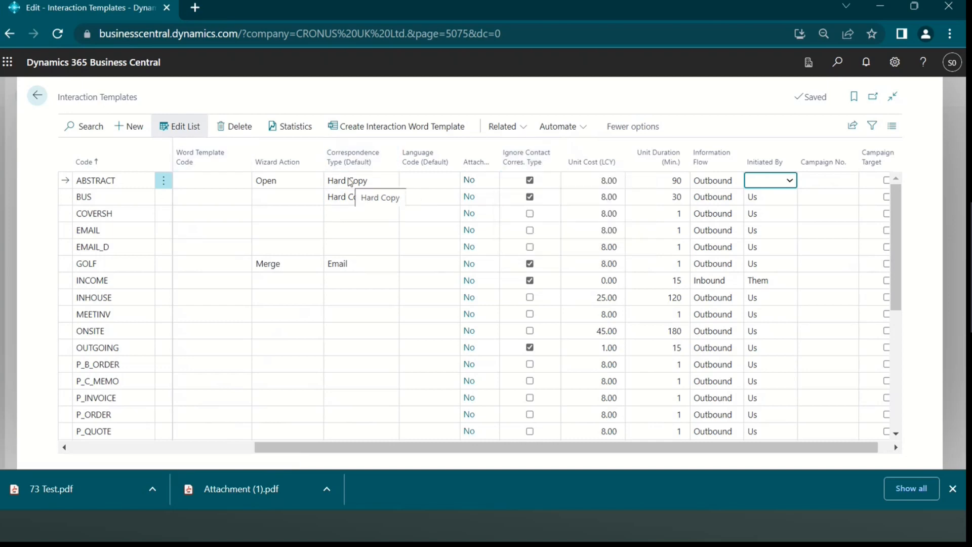
- Examine the Unit Cost (LCY) and Unit Duration (Min.) fields of the ABSTRACT template
{"action": "left_click", "coordinate": [603, 457]}
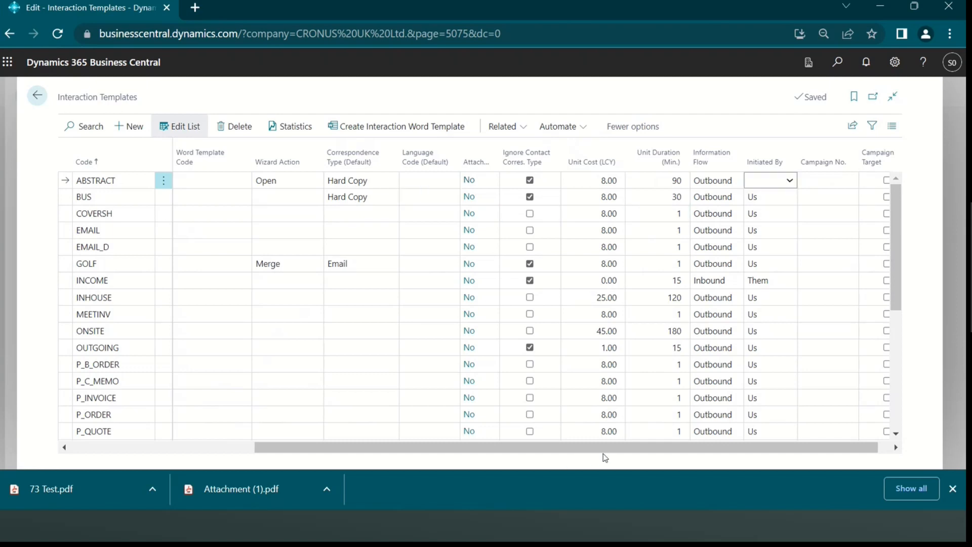
{"action": "left_click", "coordinate": [600, 181]}
{"action": "key", "text": "Tab"}
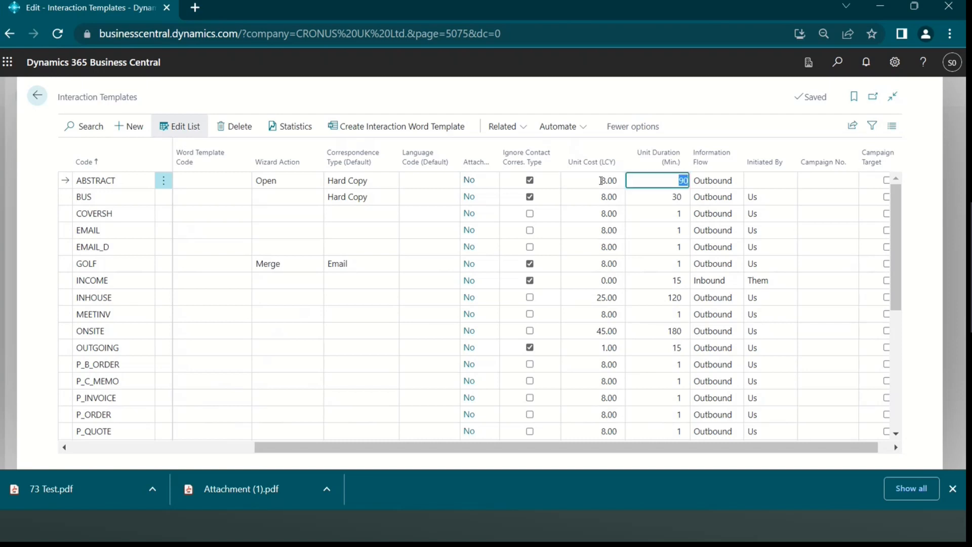
{"action": "key", "text": "Tab"}
{"action": "key", "text": "shift+Tab"}
{"action": "key", "text": "shift+Tab"}
{"action": "key", "text": "Tab"}
{"action": "key", "text": "Tab"}
{"action": "key", "text": "shift+Tab"}
{"action": "key", "text": "Tab"}
{"action": "key", "text": "shift+Tab"}
{"action": "key", "text": "Tab"}
{"action": "key", "text": "shift+Tab"}
- Review the Information Flow explanation and the options of the ABSTRACT template's Information Flow and Initiated By fields
{"action": "key", "text": "Tab"}
{"action": "key", "text": "Tab"}
{"action": "key", "text": "Tab"}
{"action": "key", "text": "Tab"}
{"action": "key", "text": "Tab"}
{"action": "key", "text": "shift+Tab"}
{"action": "key", "text": "shift+Tab"}
{"action": "key", "text": "shift+Tab"}
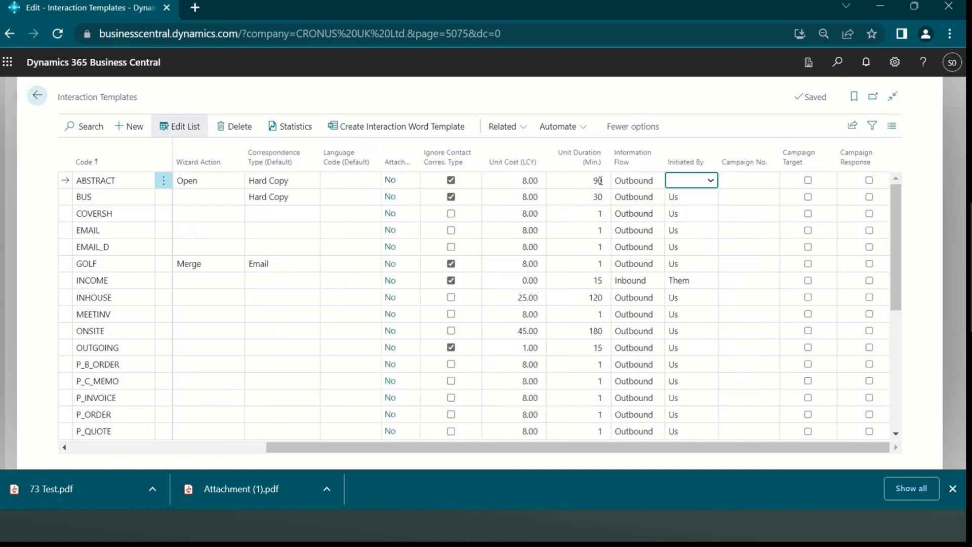
{"action": "key", "text": "Tab"}
{"action": "key", "text": "Tab"}
{"action": "key", "text": "Tab"}
{"action": "key", "text": "shift+Tab"}
{"action": "key", "text": "shift+Tab"}
{"action": "key", "text": "shift+Tab"}
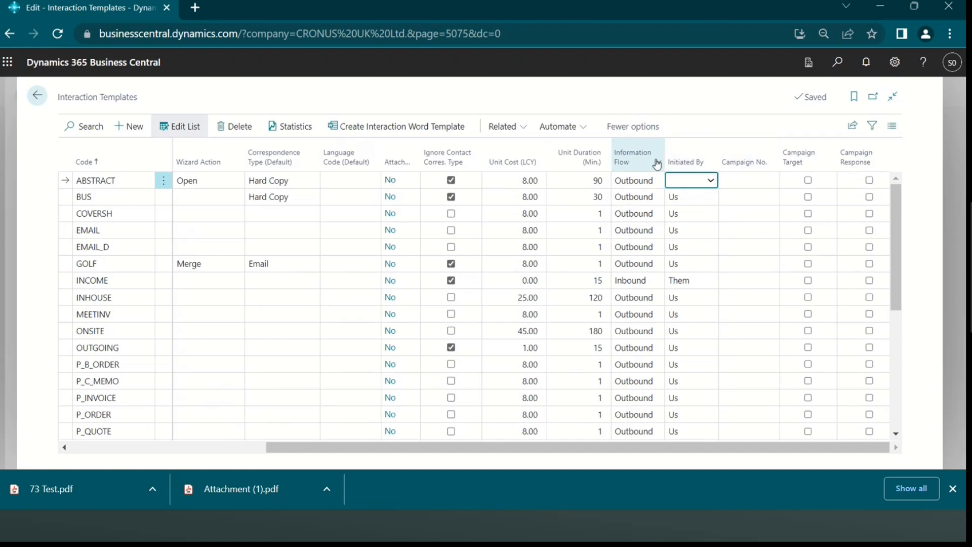
{"action": "mouse_move", "coordinate": [653, 156]}
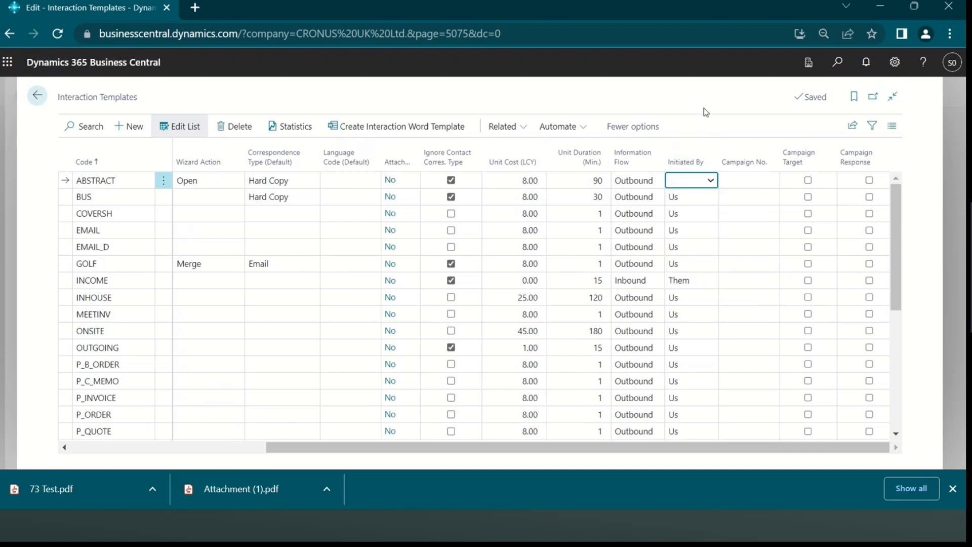
{"action": "left_click", "coordinate": [631, 185]}
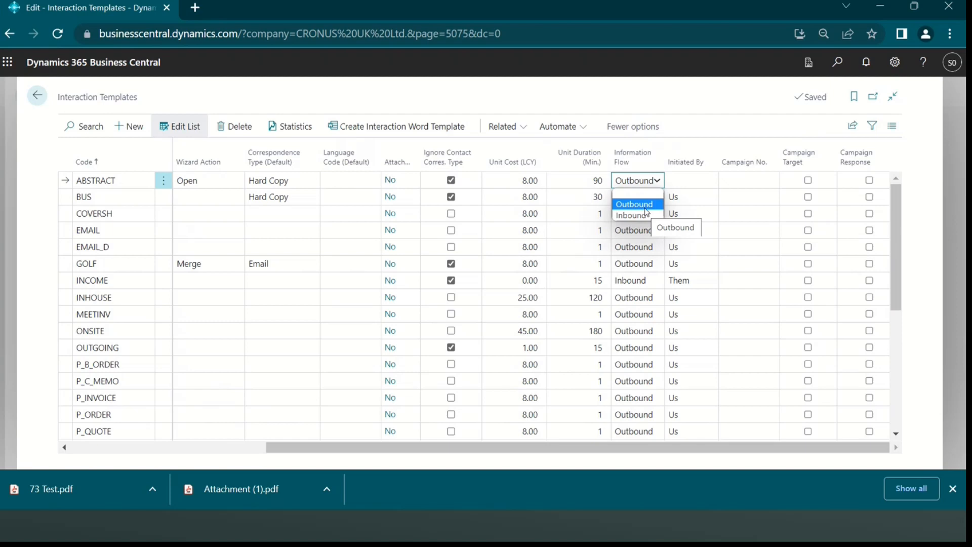
{"action": "left_click", "coordinate": [701, 179]}
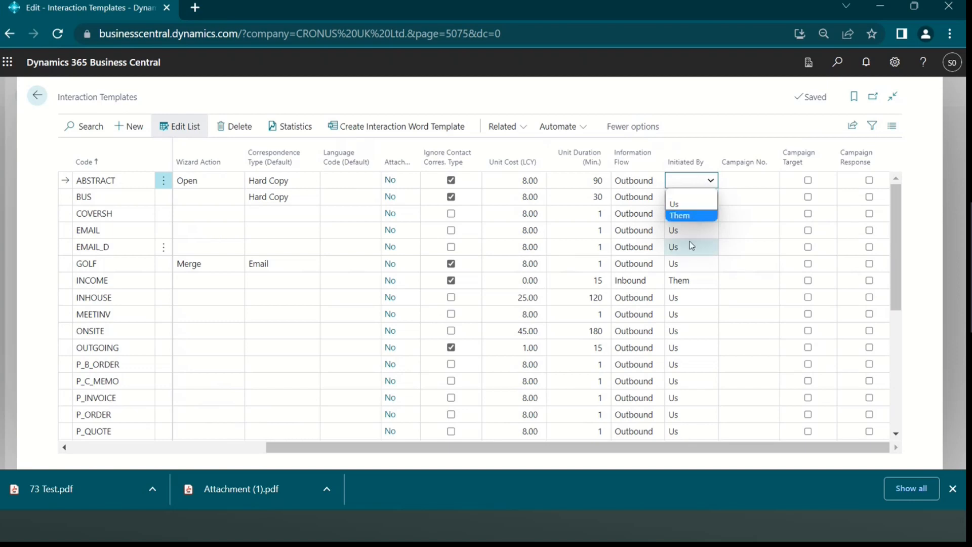
- Review the campaigns selectable for the ABSTRACT template's Campaign No. and the Campaign Target and Campaign Response explanations
{"action": "left_click", "coordinate": [756, 180]}
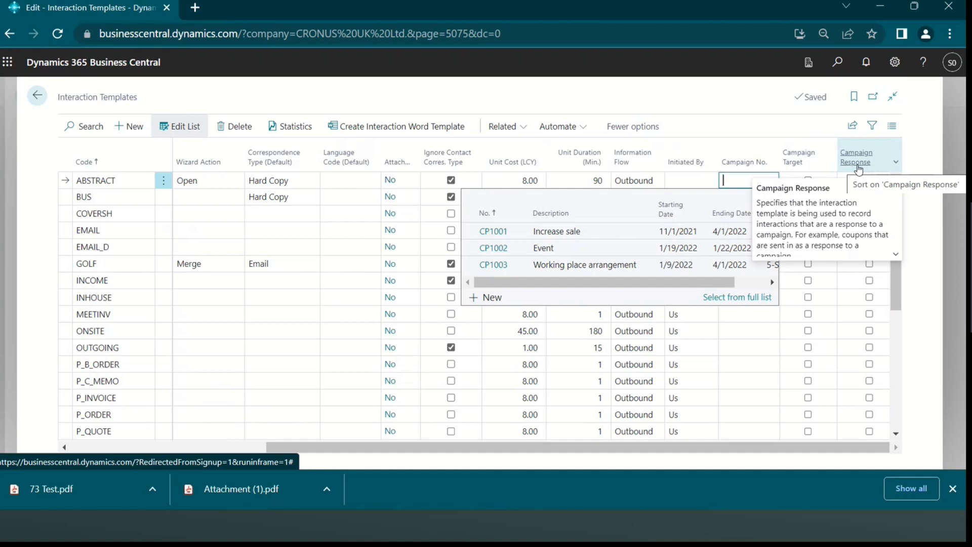
{"action": "left_click", "coordinate": [702, 106]}
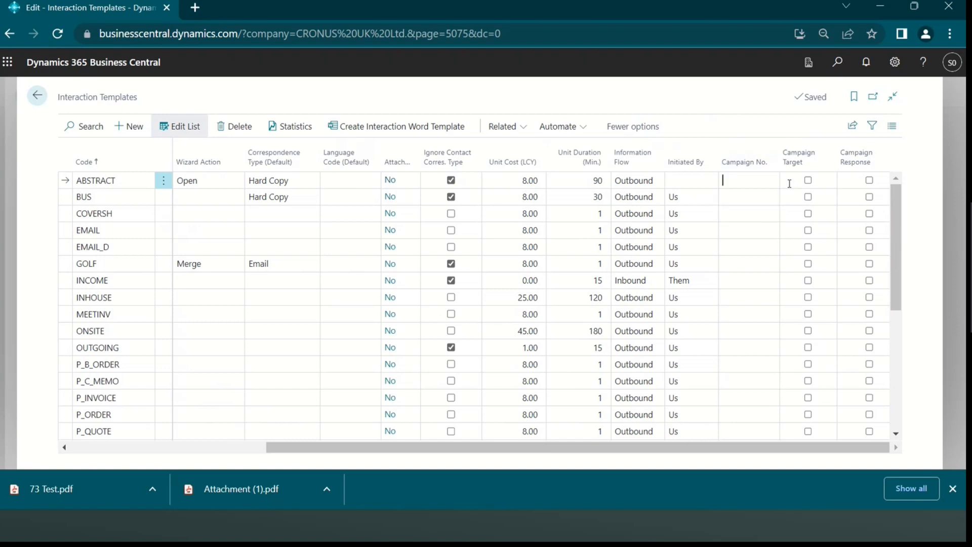
{"action": "mouse_move", "coordinate": [802, 157]}
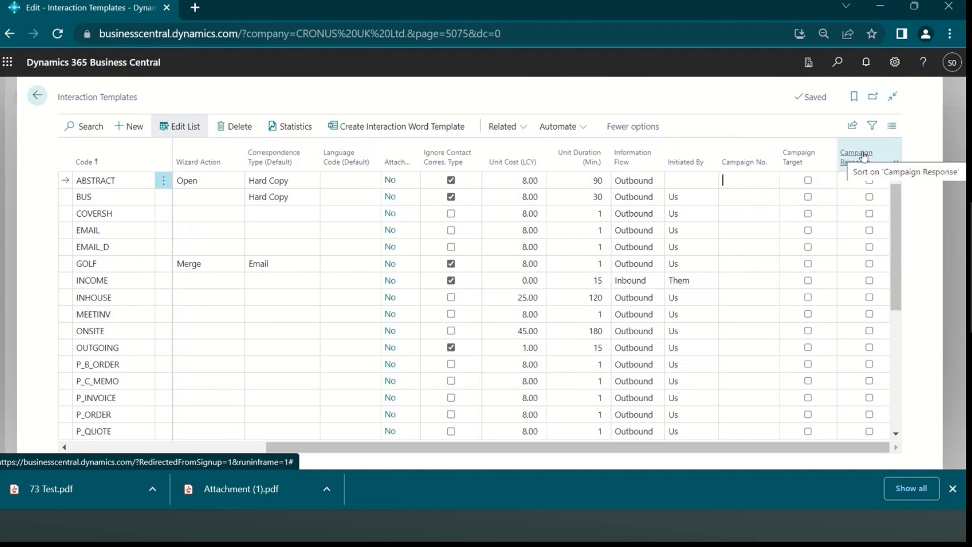
{"action": "mouse_move", "coordinate": [863, 157]}
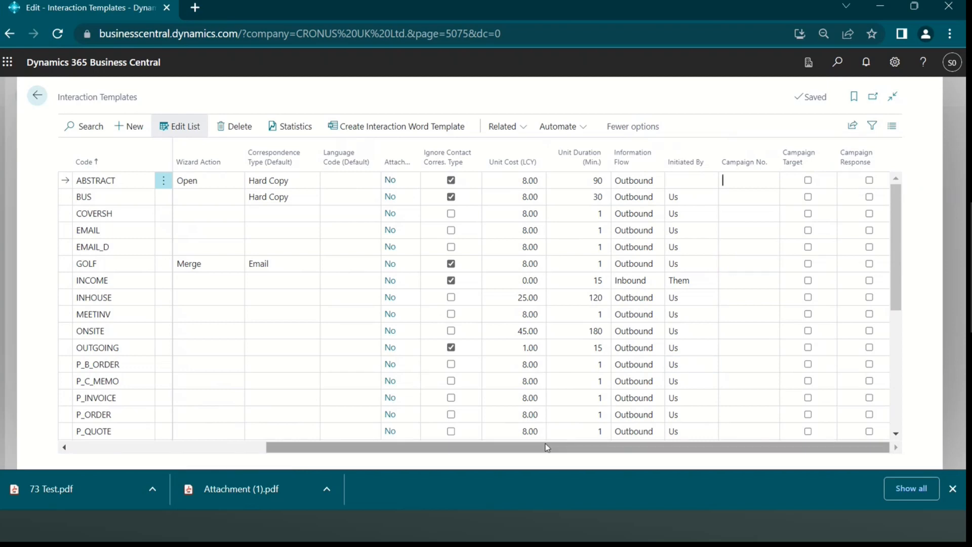
- Check which Word templates are selectable for the ABSTRACT template's Word Template Code
{"action": "left_click_drag", "start_coordinate": [512, 448], "coordinate": [262, 471]}
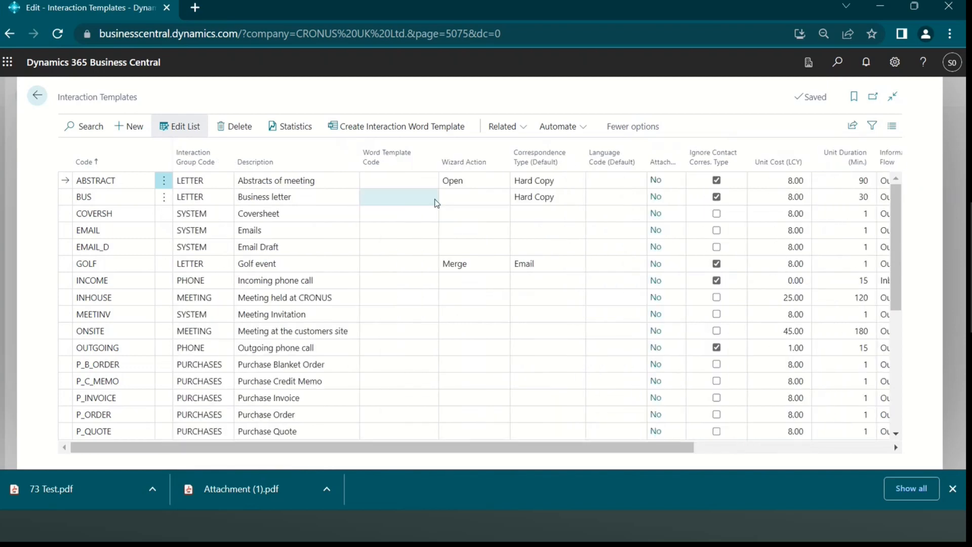
{"action": "left_click", "coordinate": [421, 194]}
{"action": "left_click", "coordinate": [407, 180]}
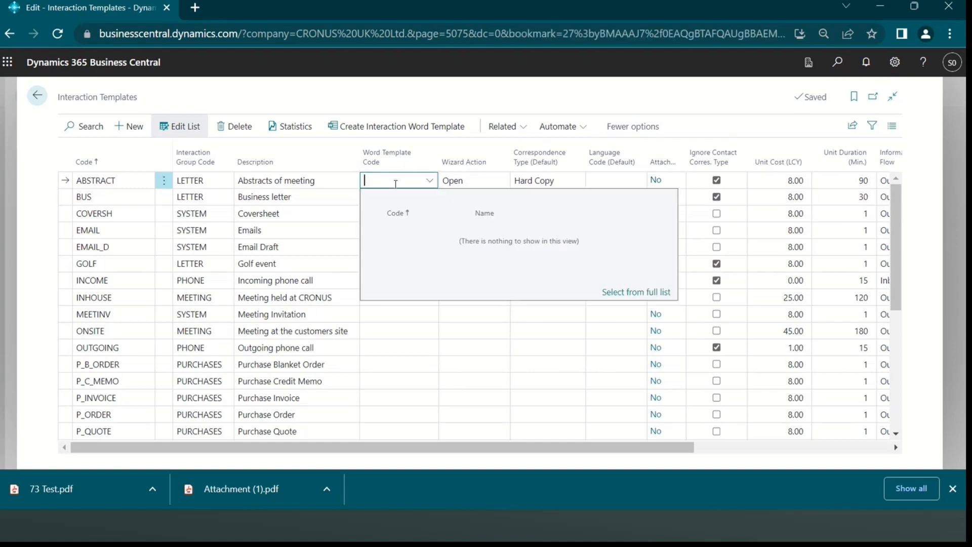
{"action": "scroll", "coordinate": [387, 186], "scroll_direction": "down", "scroll_amount": 1}
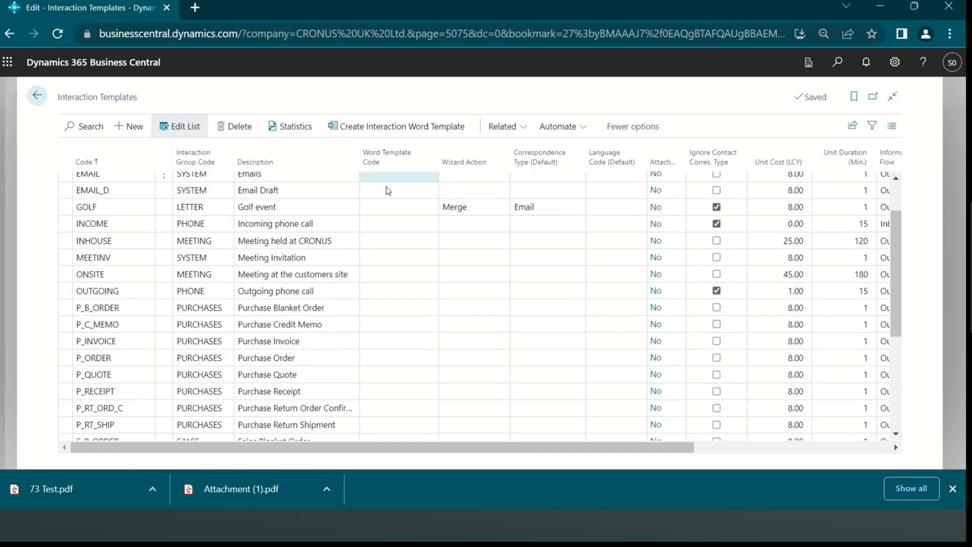
{"action": "scroll", "coordinate": [387, 187], "scroll_direction": "up", "scroll_amount": 1}
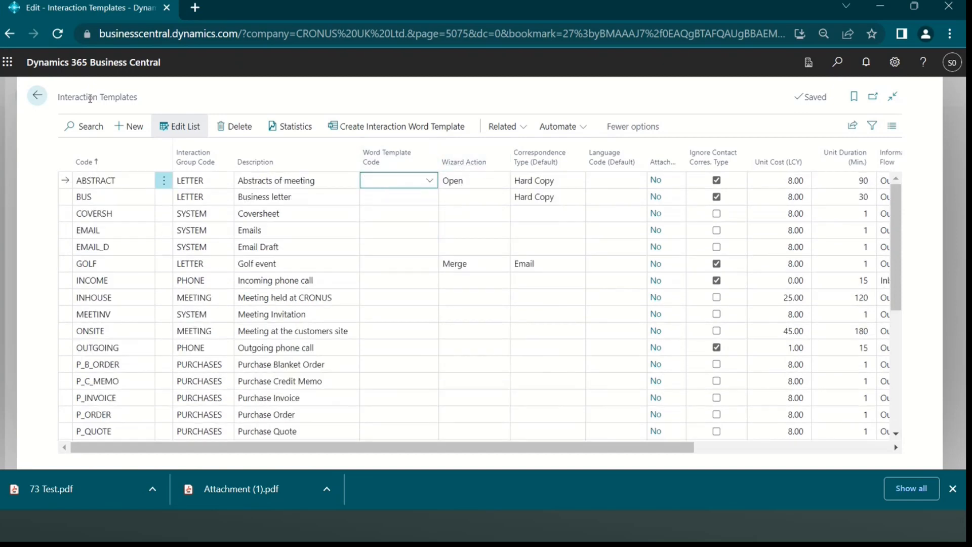
- Leave the interaction templates and switch the company to BC Demo in My Settings
{"action": "left_click", "coordinate": [39, 101]}
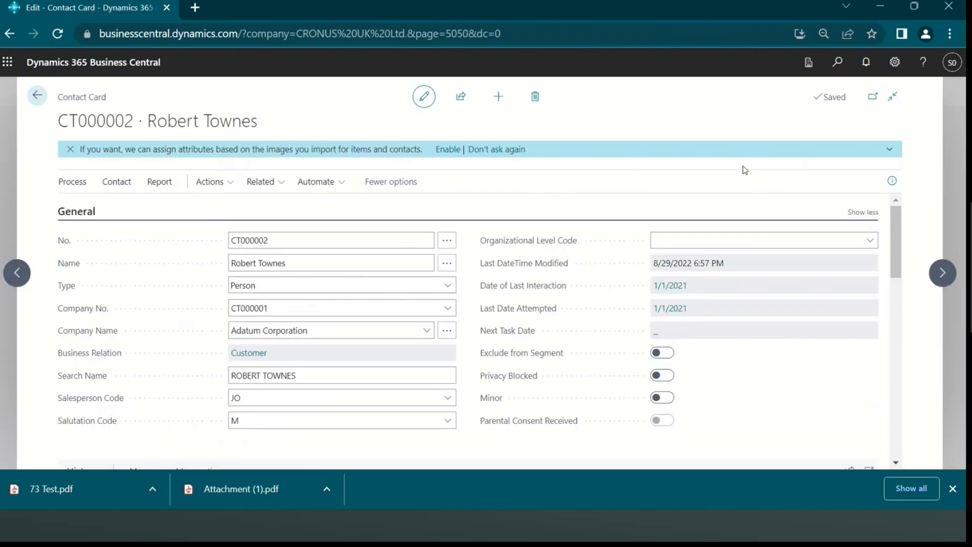
{"action": "left_click", "coordinate": [894, 62]}
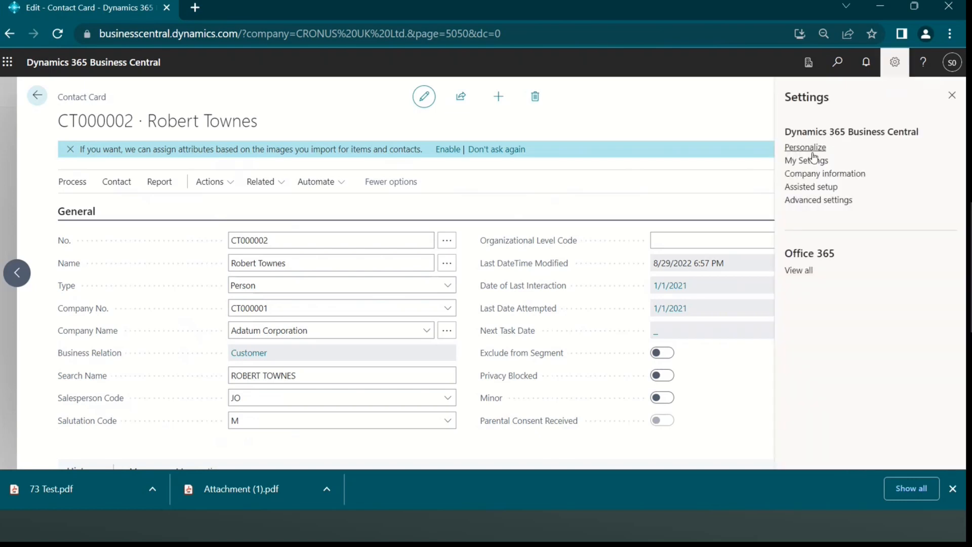
{"action": "left_click", "coordinate": [743, 160]}
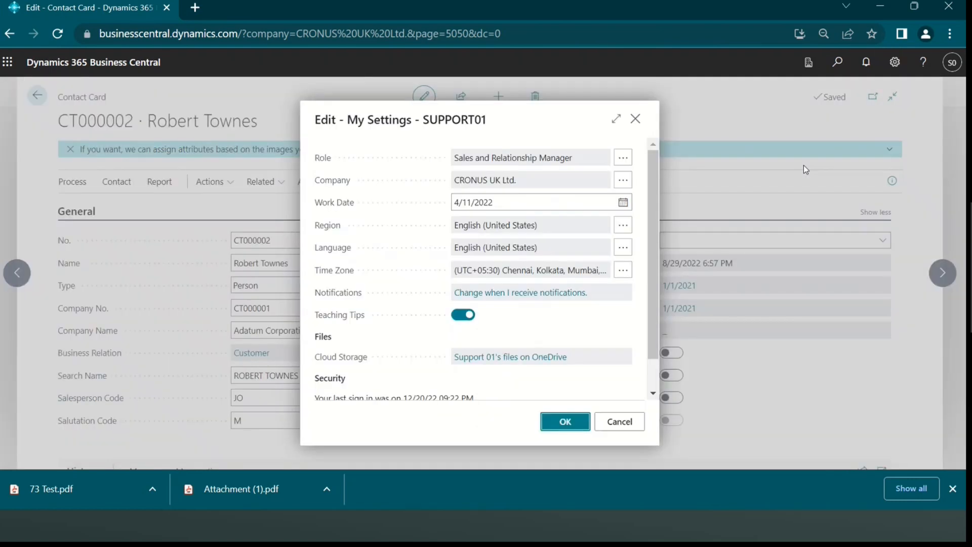
{"action": "left_click", "coordinate": [626, 184]}
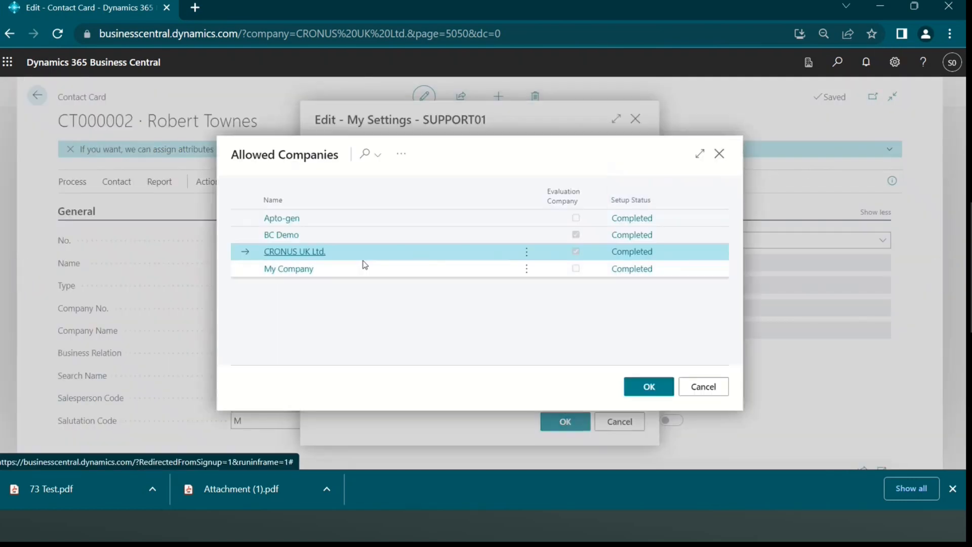
{"action": "left_click", "coordinate": [276, 236]}
{"action": "left_click", "coordinate": [276, 236]}
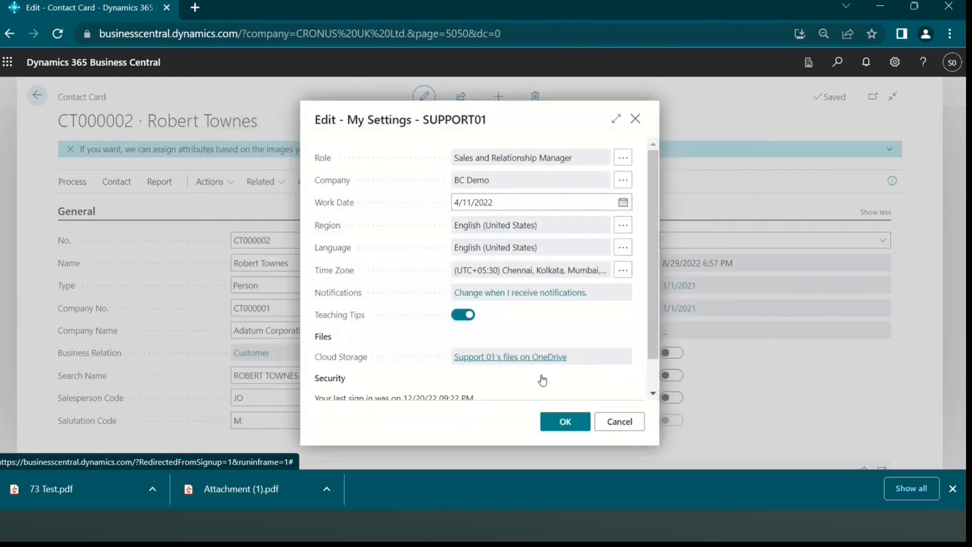
{"action": "left_click", "coordinate": [571, 419]}
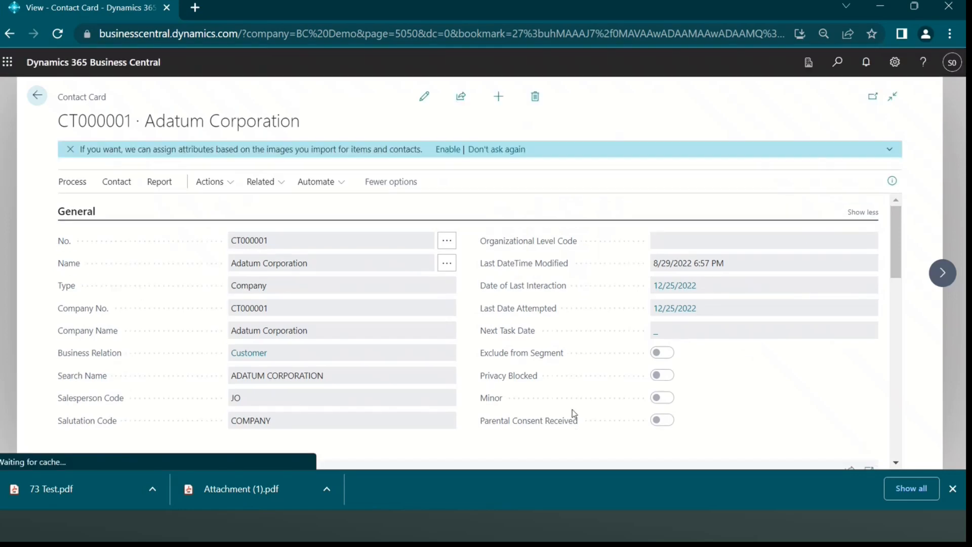
- Look through the interaction history and communication details on the Adatum Corporation contact card
{"action": "scroll", "coordinate": [489, 388], "scroll_direction": "down", "scroll_amount": 8}
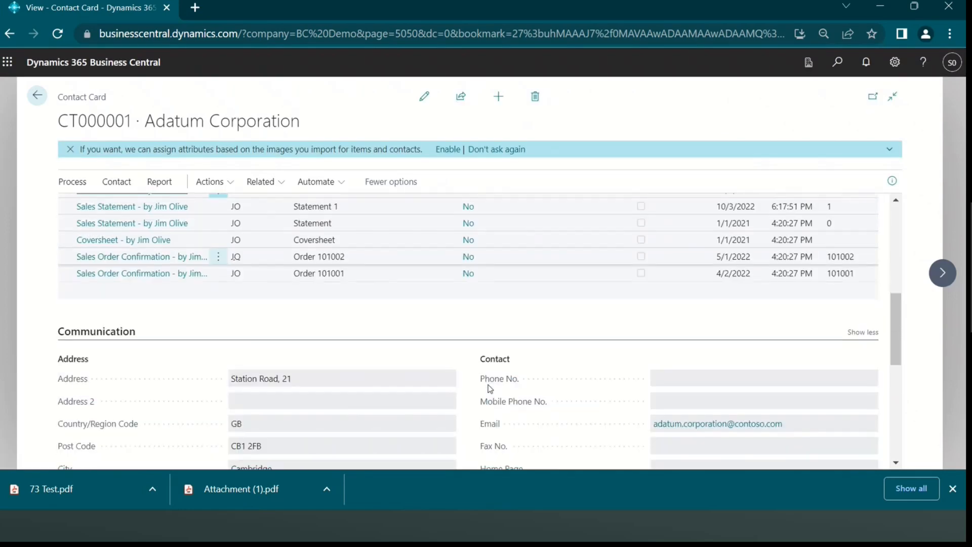
{"action": "scroll", "coordinate": [490, 389], "scroll_direction": "up", "scroll_amount": 1}
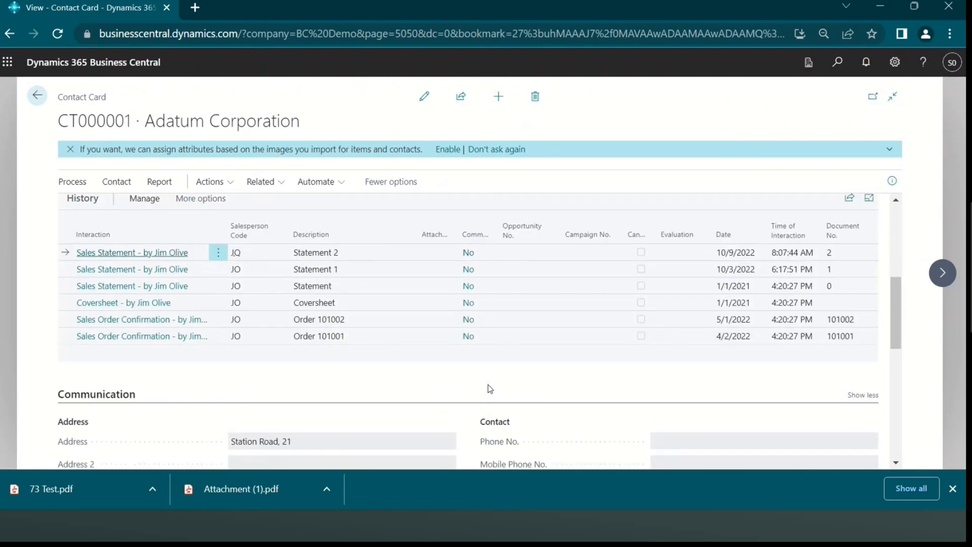
{"action": "scroll", "coordinate": [490, 388], "scroll_direction": "down", "scroll_amount": 1}
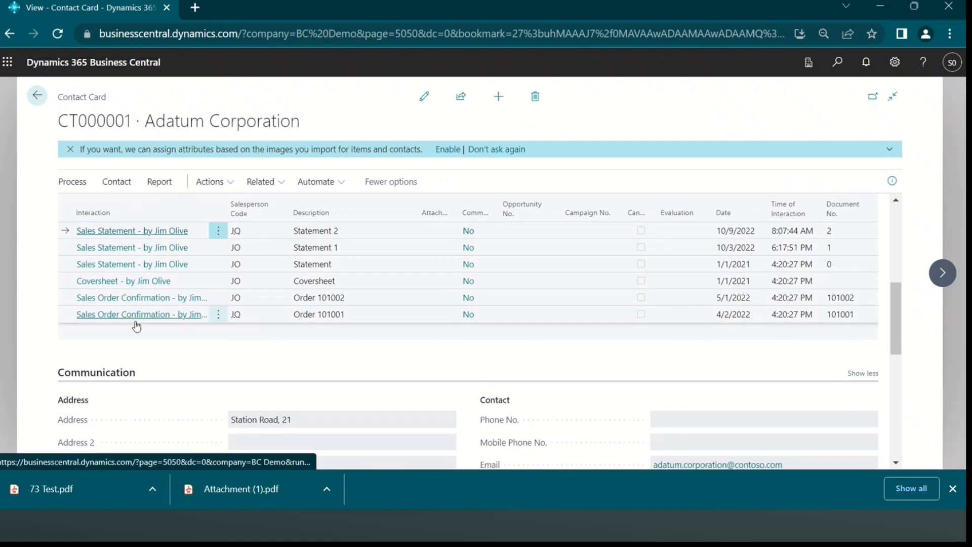
{"action": "scroll", "coordinate": [373, 310], "scroll_direction": "down", "scroll_amount": 5}
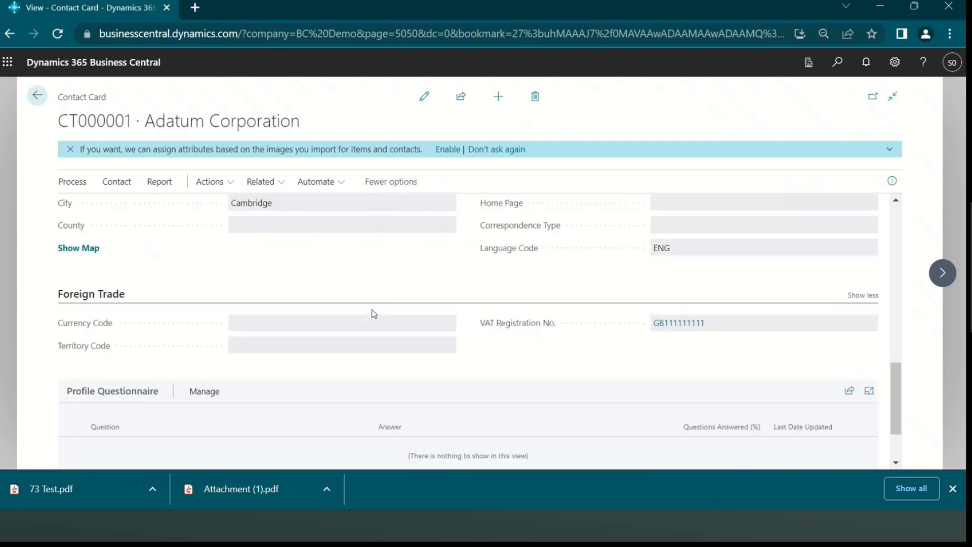
- Search for "int templ" and open the Interaction Templates page in the BC Demo company
{"action": "left_click", "coordinate": [849, 66]}
{"action": "type", "text": "int templ"}
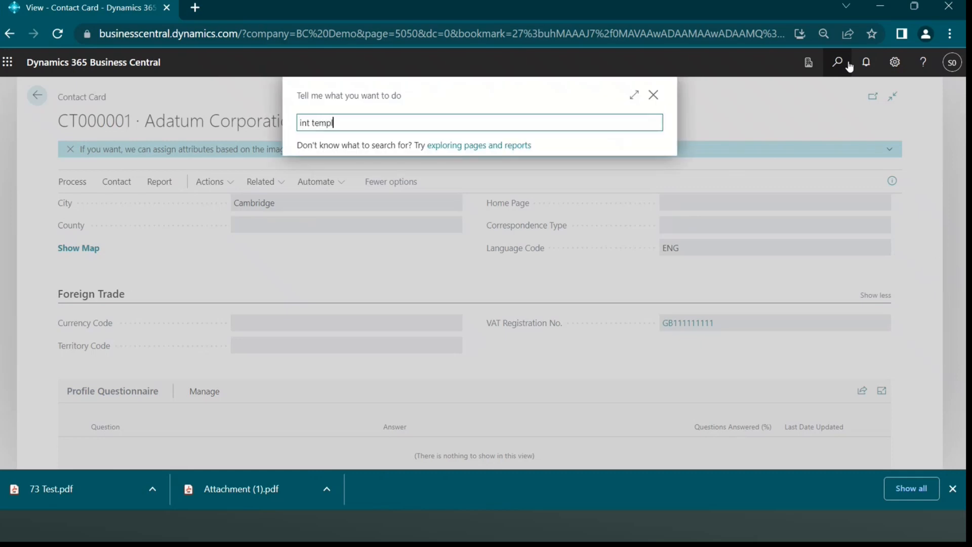
{"action": "key", "text": "Down"}
{"action": "key", "text": "Return"}
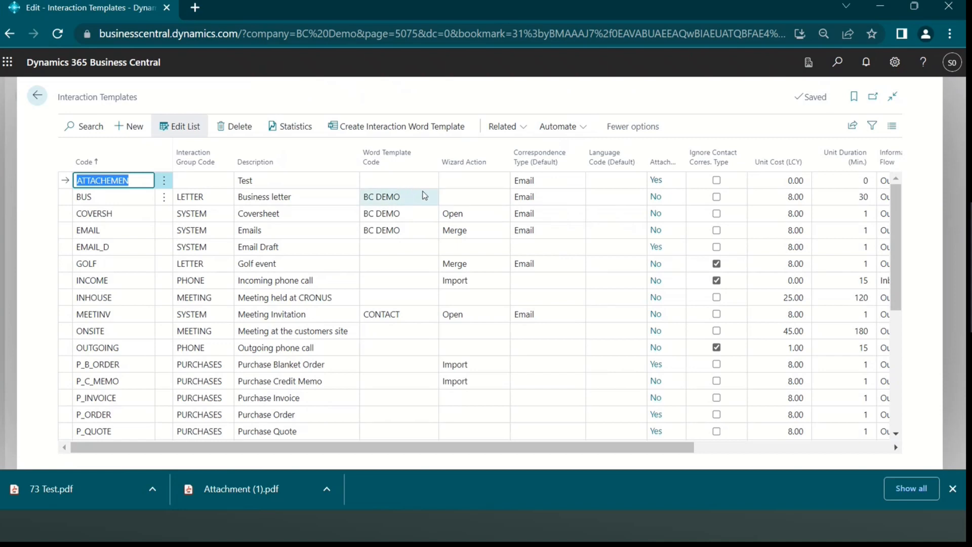
- Check the Word templates selectable for the ATTACHEMEN interaction template, and search for "word template" to open and browse the Word Templates list
{"action": "left_click", "coordinate": [426, 182]}
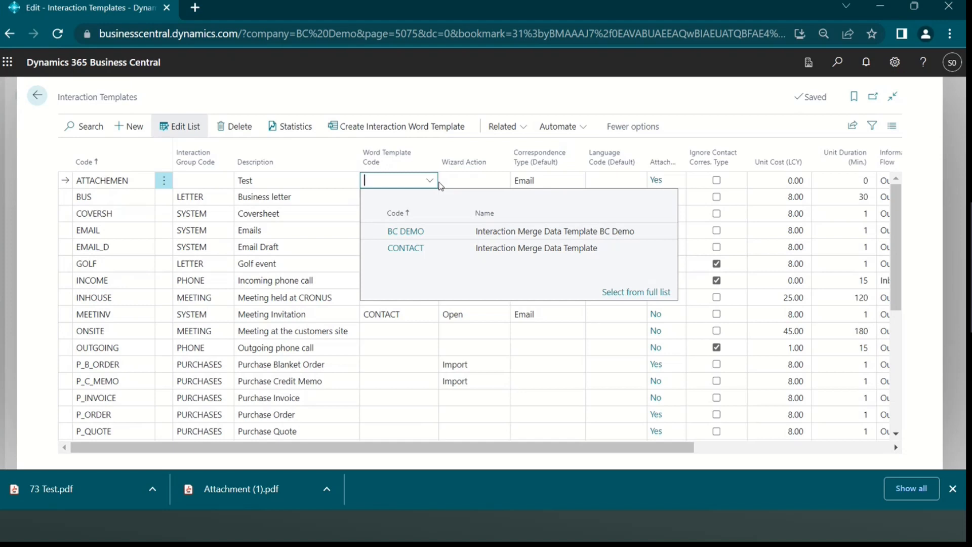
{"action": "left_click", "coordinate": [840, 64]}
{"action": "type", "text": "word template"}
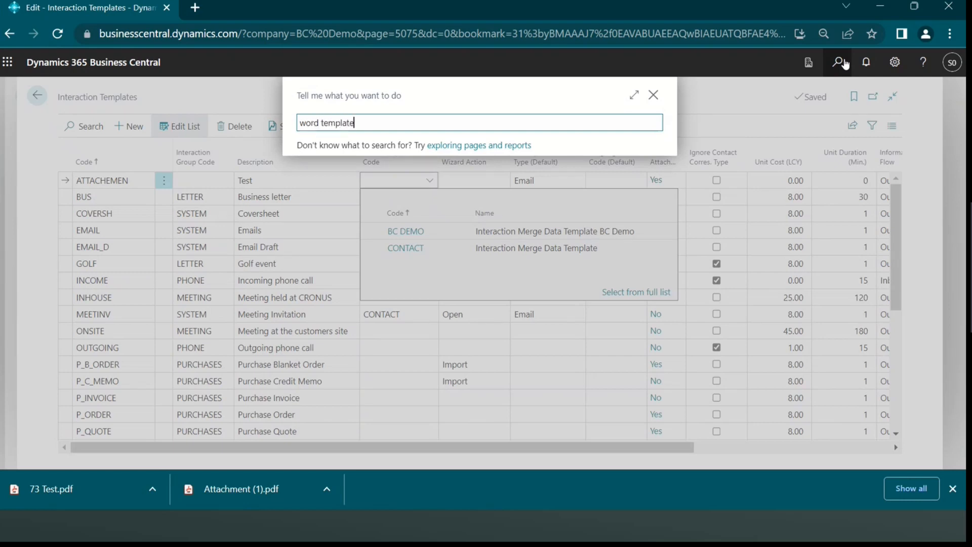
{"action": "key", "text": "Return"}
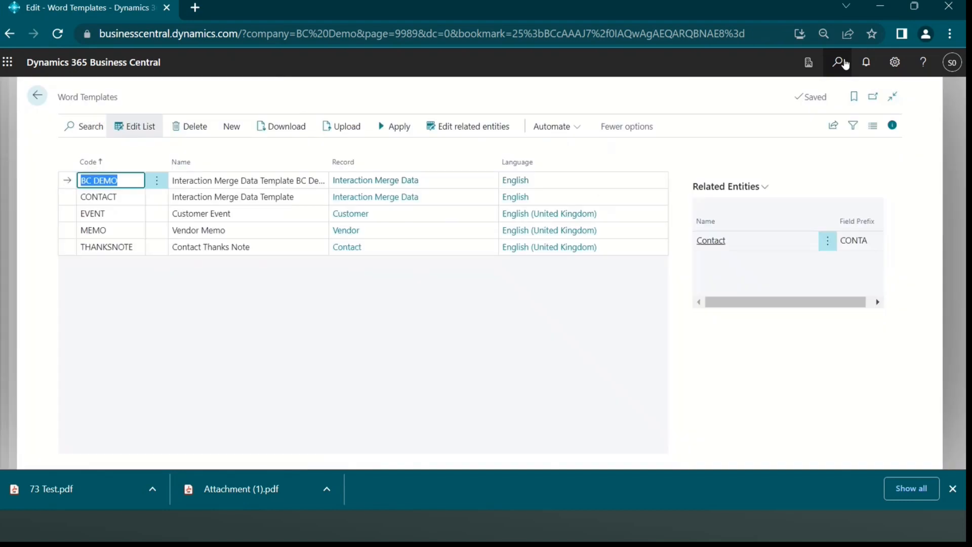
{"action": "key", "text": "Down"}
{"action": "key", "text": "Down"}
{"action": "key", "text": "Down"}
{"action": "key", "text": "Down"}
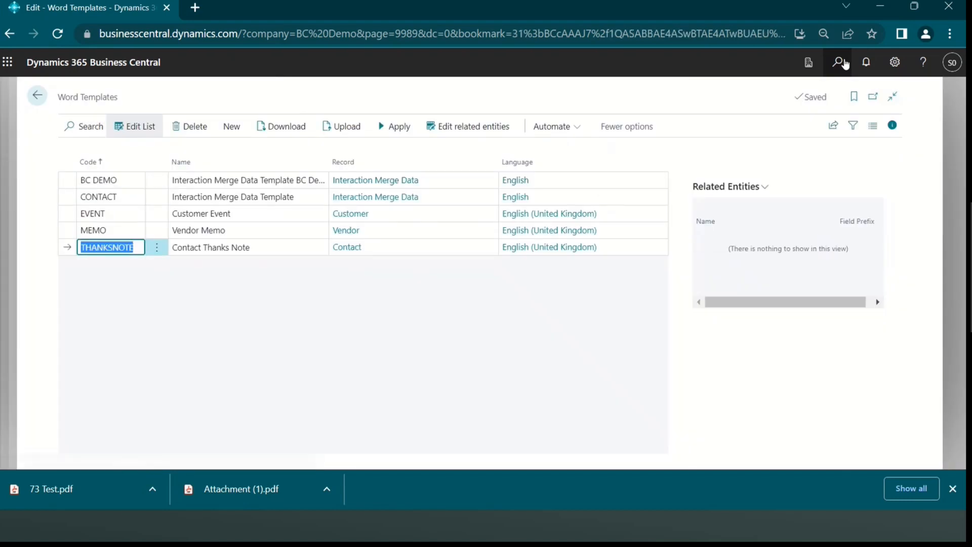
- Start creating a new Word template with Interaction Merge Data as its data source
{"action": "left_click", "coordinate": [231, 128]}
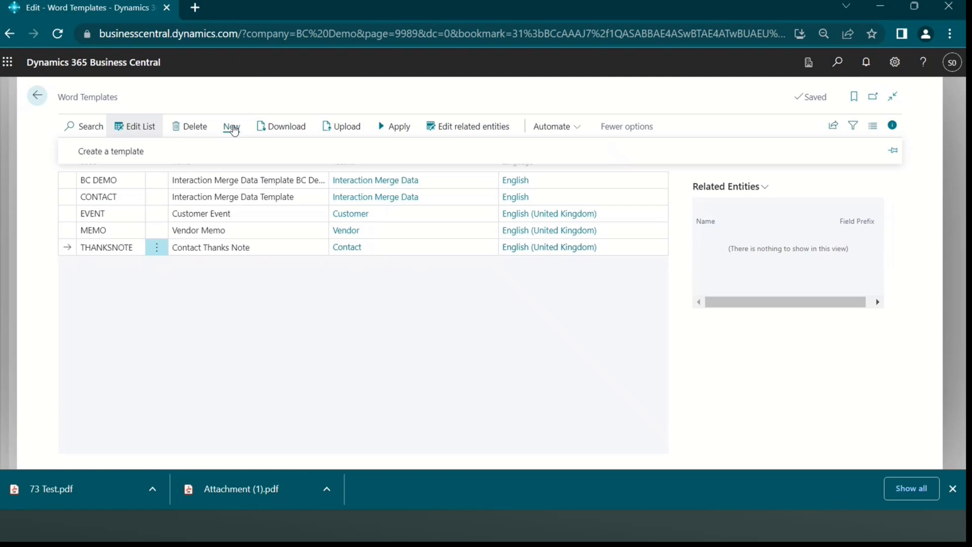
{"action": "left_click", "coordinate": [126, 159]}
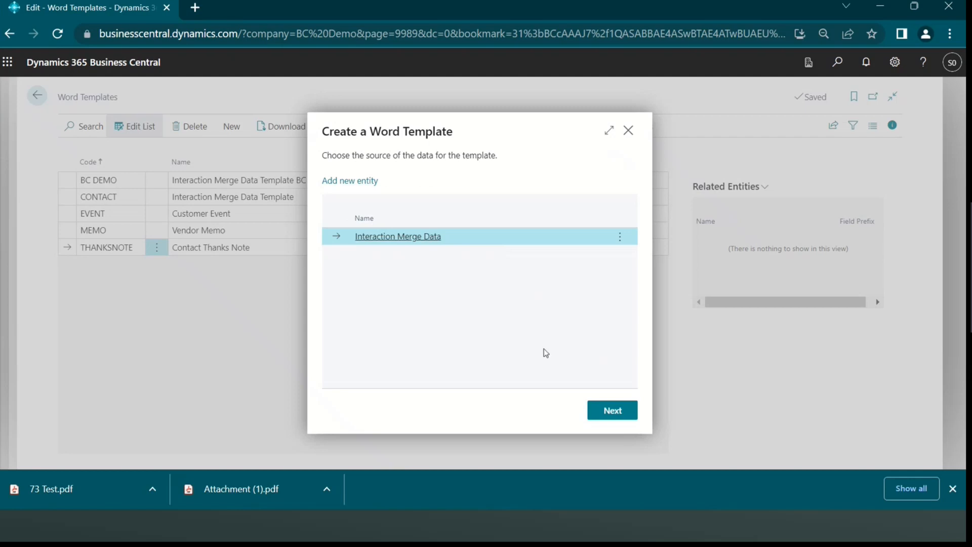
{"action": "left_click", "coordinate": [632, 409]}
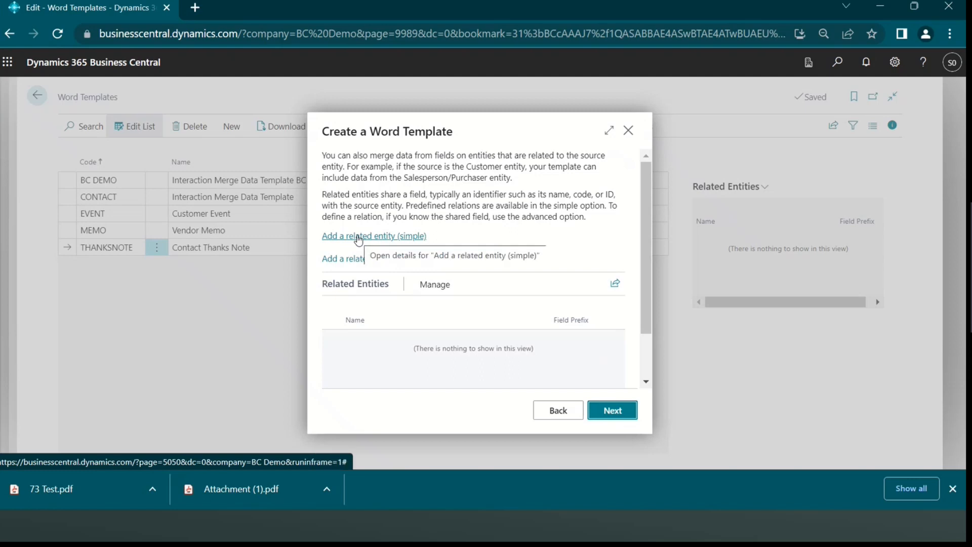
- Add a simple related entity to the template and choose Contact (5050) for it
{"action": "left_click", "coordinate": [358, 237]}
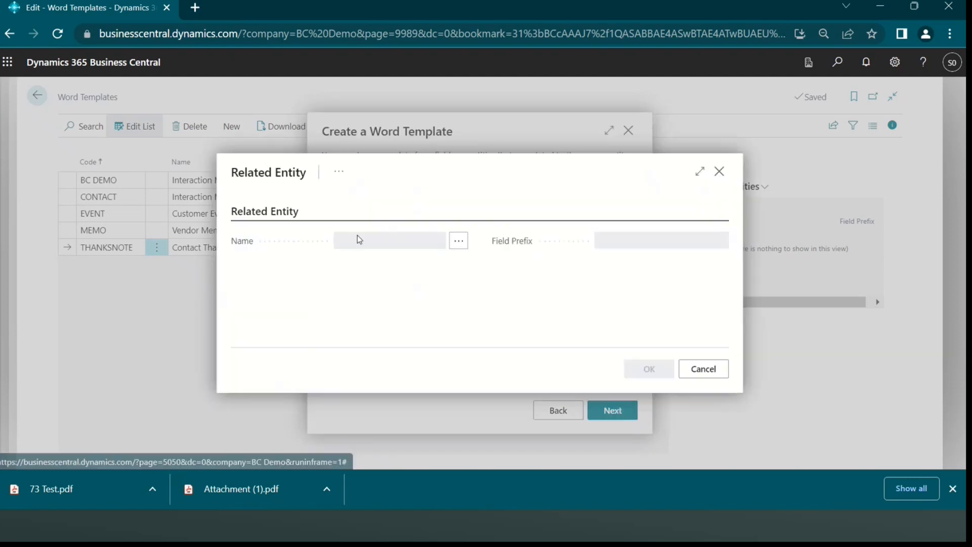
{"action": "left_click", "coordinate": [459, 241]}
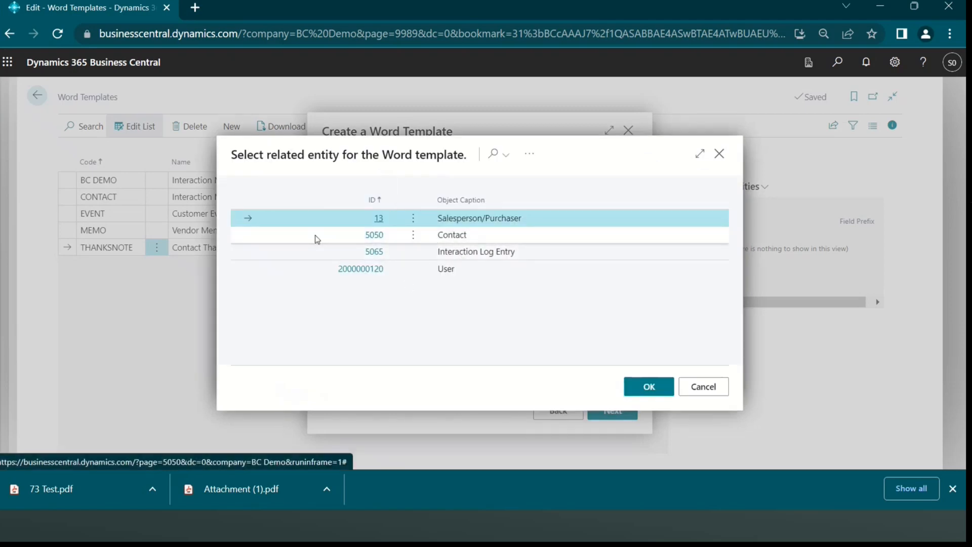
{"action": "left_click", "coordinate": [476, 236]}
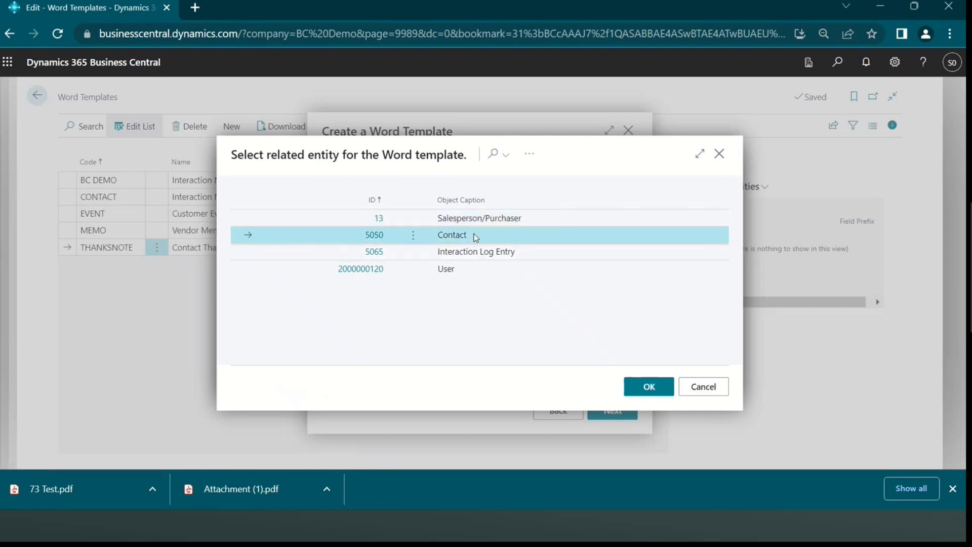
{"action": "left_click", "coordinate": [646, 383]}
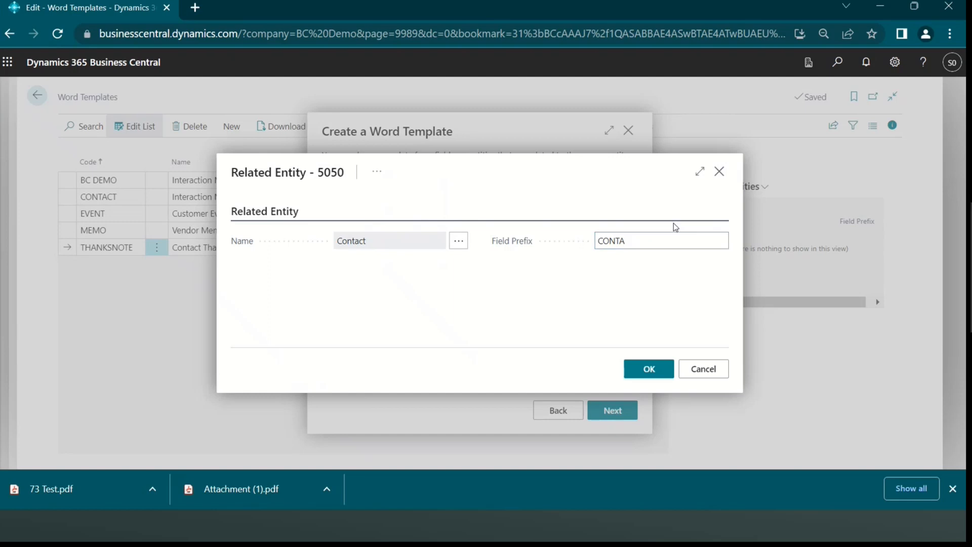
- Read the Field Prefix explanation, set the Contact entity's field prefix to CN and accept the related entity
{"action": "left_click", "coordinate": [655, 244]}
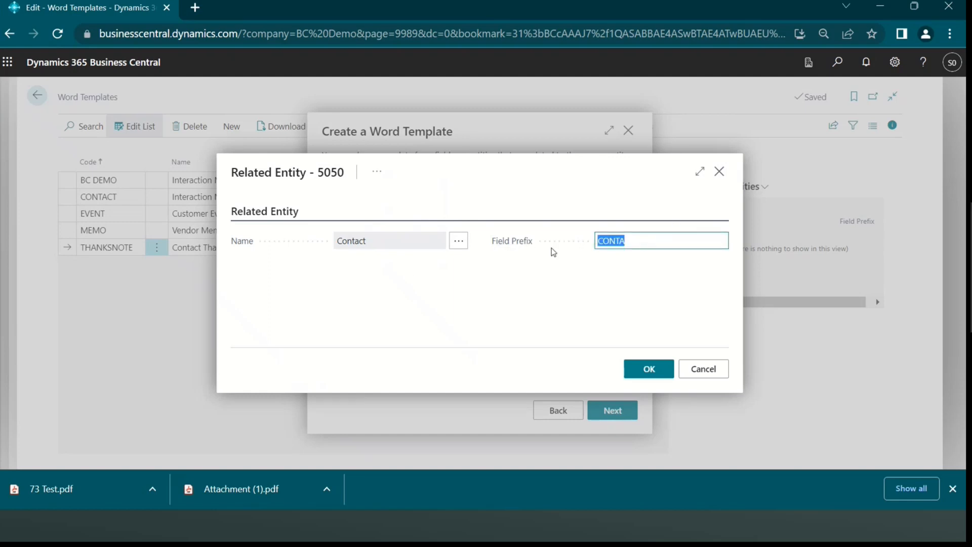
{"action": "mouse_move", "coordinate": [514, 248]}
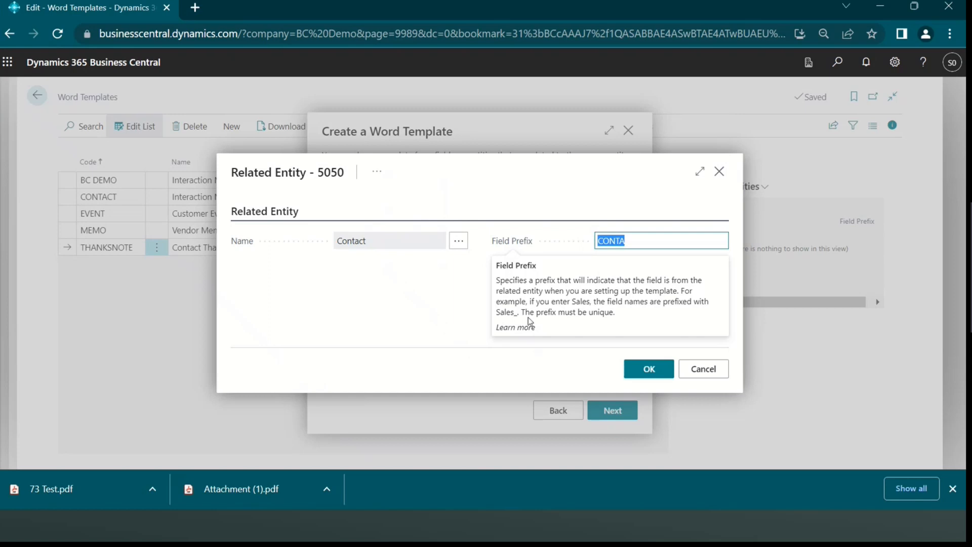
{"action": "left_click", "coordinate": [656, 242]}
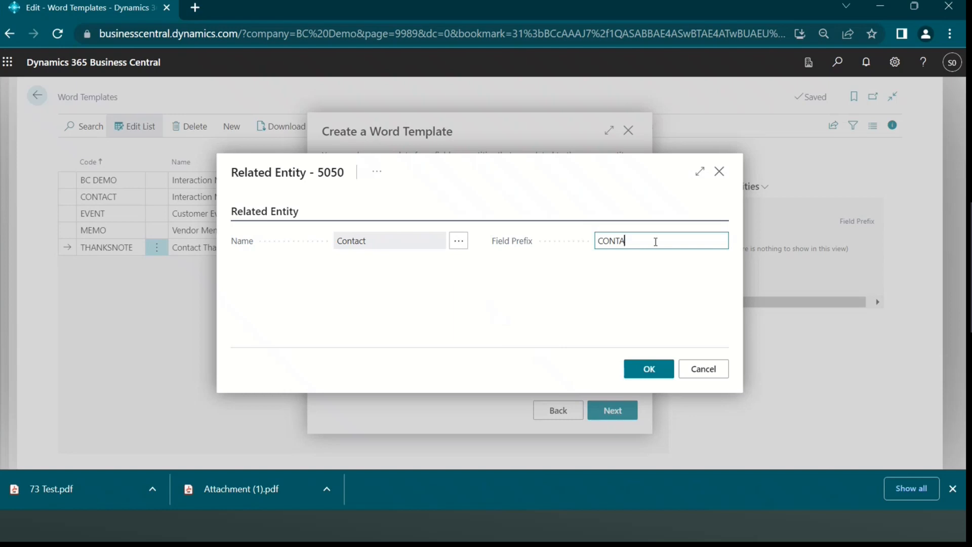
{"action": "key", "text": "BackSpace"}
{"action": "key", "text": "BackSpace"}
{"action": "key", "text": "BackSpace"}
{"action": "type", "text": "N"}
{"action": "left_click", "coordinate": [639, 371]}
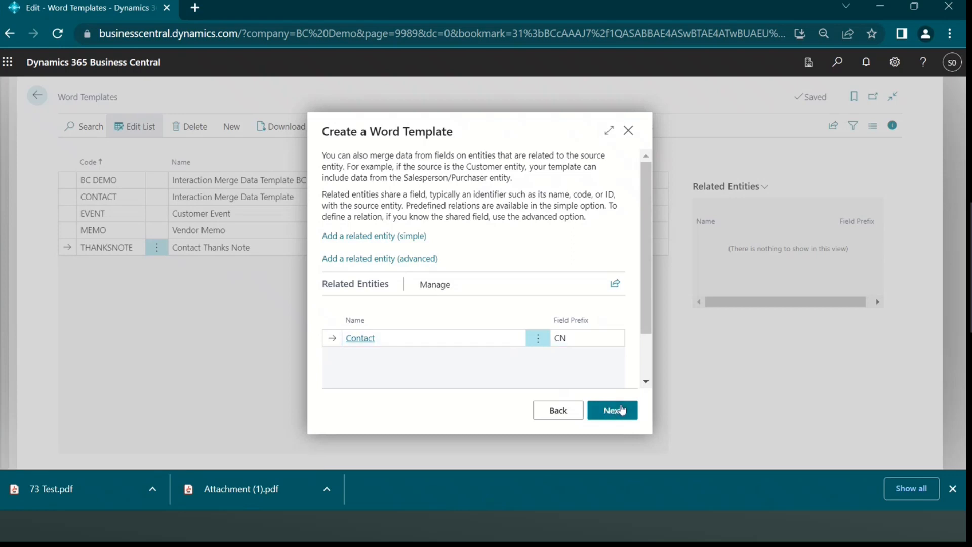
- Continue to the template download stage, download the blank template and open the resulting ZIP file
{"action": "left_click", "coordinate": [609, 418]}
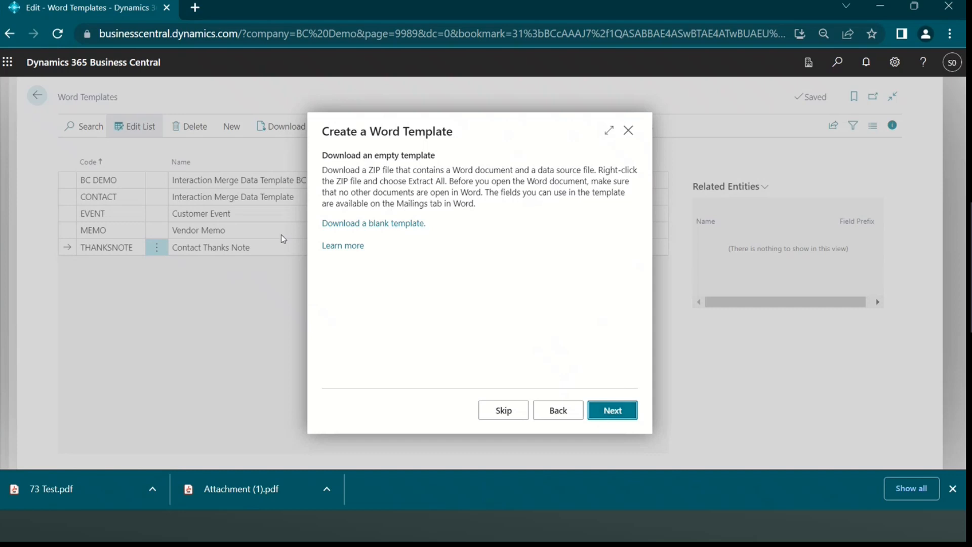
{"action": "left_click", "coordinate": [404, 227]}
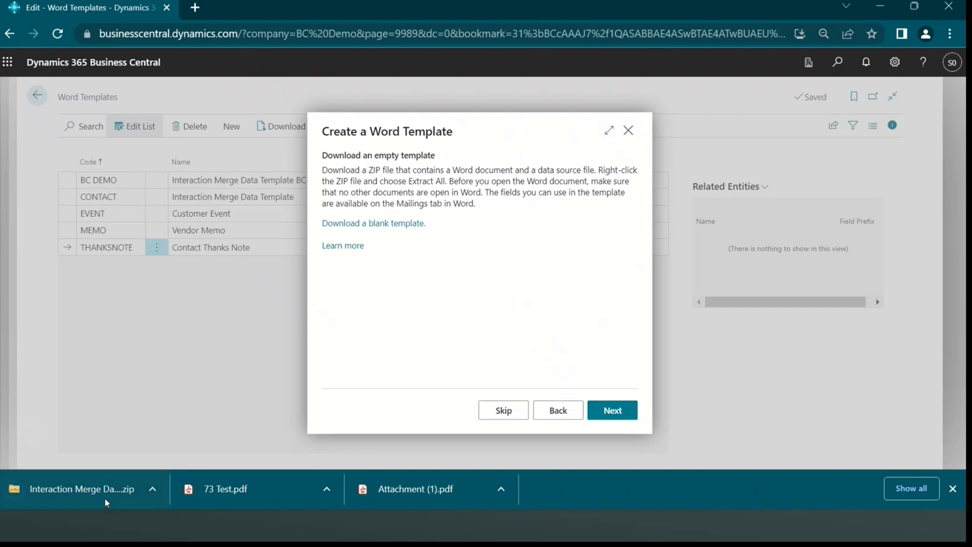
{"action": "left_click", "coordinate": [105, 498]}
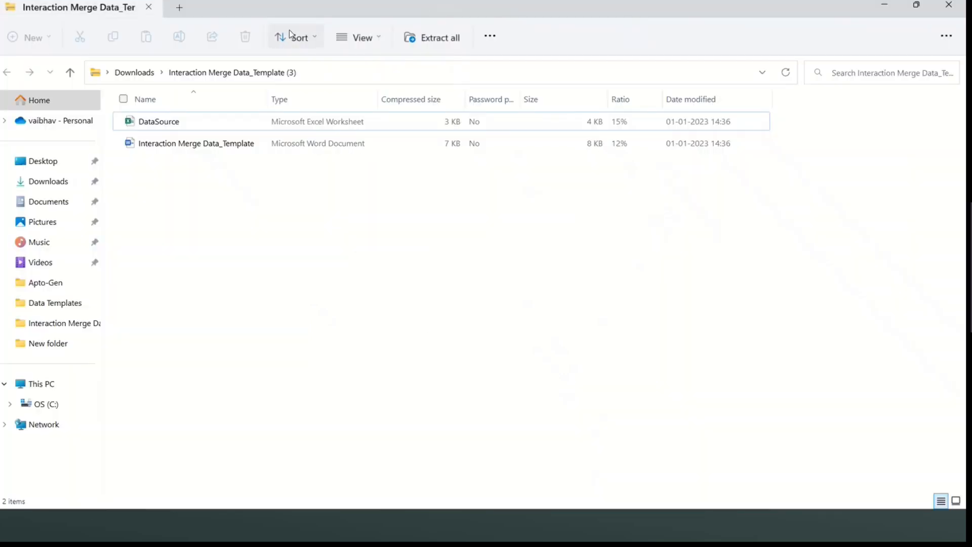
- Extract the Interaction Merge Data_Template (3) ZIP file from Downloads into the proposed folder
{"action": "left_click", "coordinate": [147, 72]}
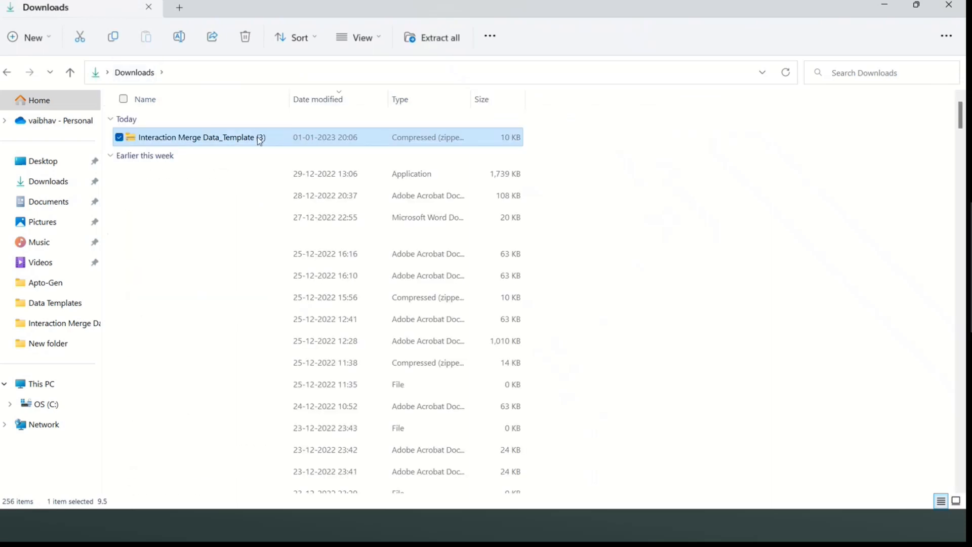
{"action": "right_click", "coordinate": [260, 141]}
{"action": "left_click", "coordinate": [341, 241]}
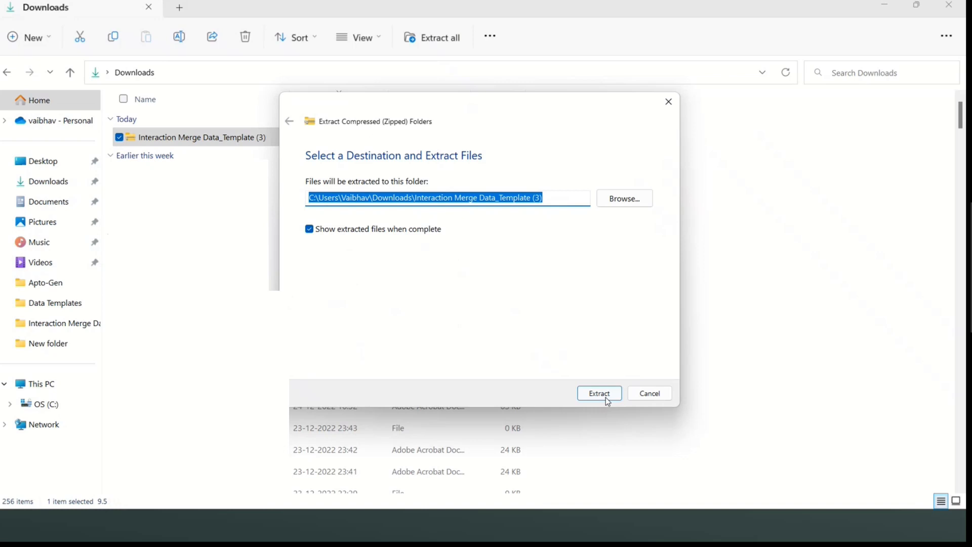
{"action": "left_click", "coordinate": [605, 397]}
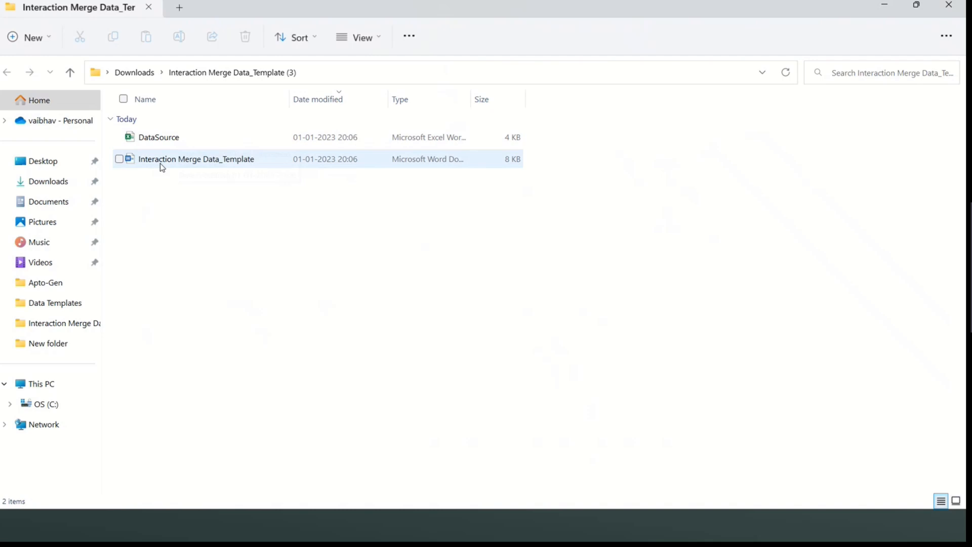
- Open the extracted Interaction Merge Data_Template document in Word, enable editing and allow it to load its data source
{"action": "double_click", "coordinate": [176, 165]}
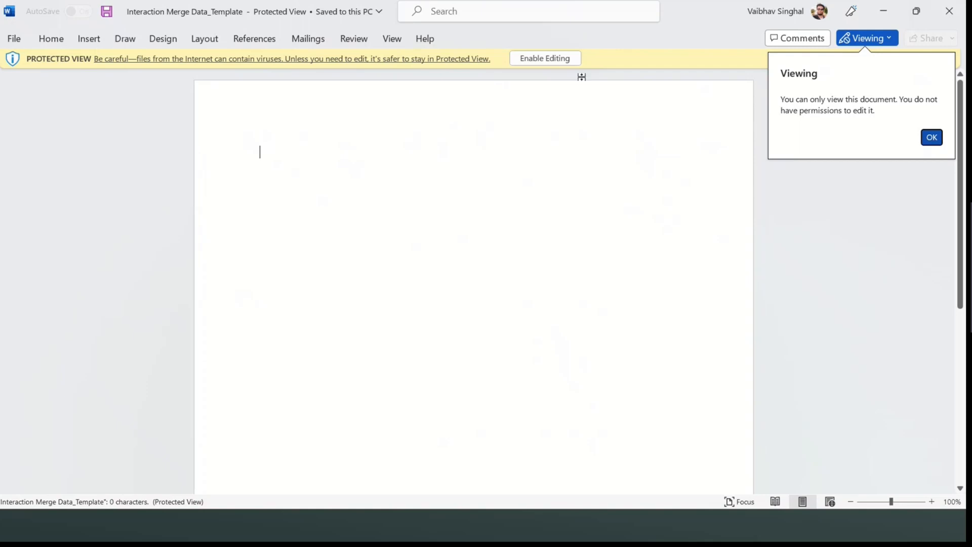
{"action": "left_click", "coordinate": [551, 66]}
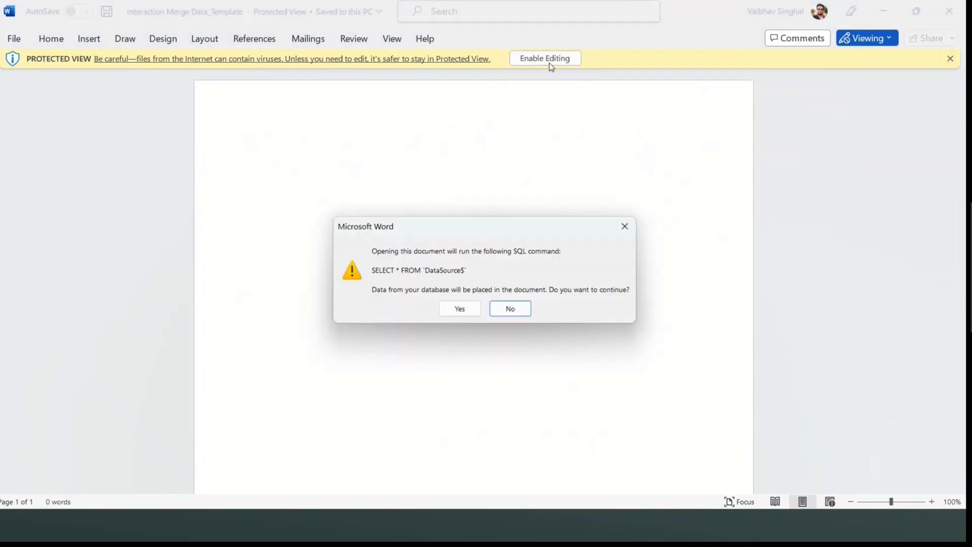
{"action": "left_click", "coordinate": [462, 310]}
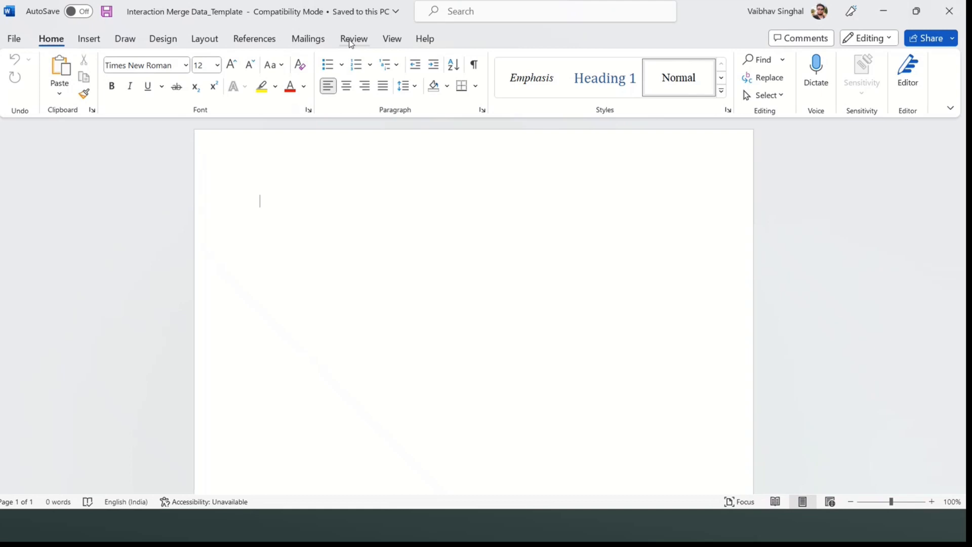
- Begin the template text with the greeting "Hi" followed by the CN_Name merge field
{"action": "left_click", "coordinate": [306, 41]}
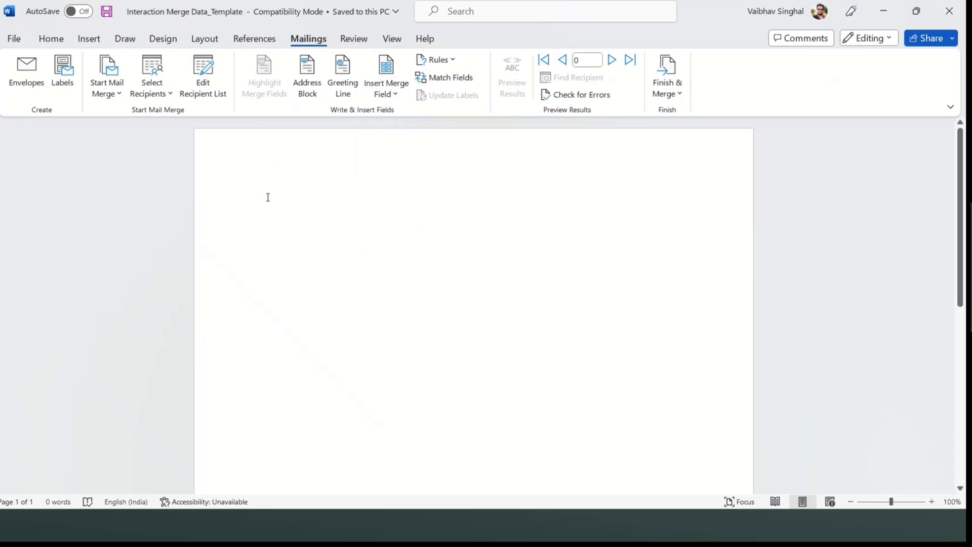
{"action": "type", "text": "Hi"}
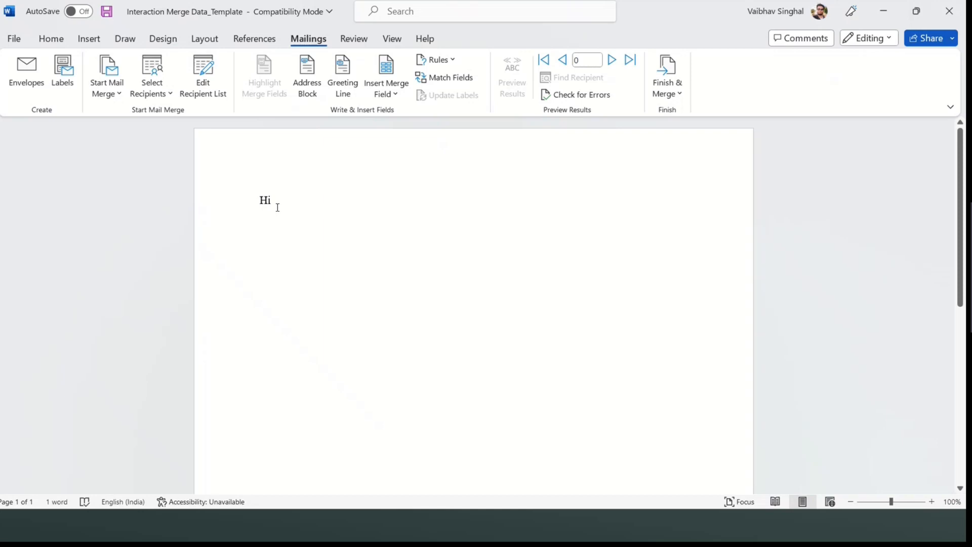
{"action": "left_click", "coordinate": [403, 101]}
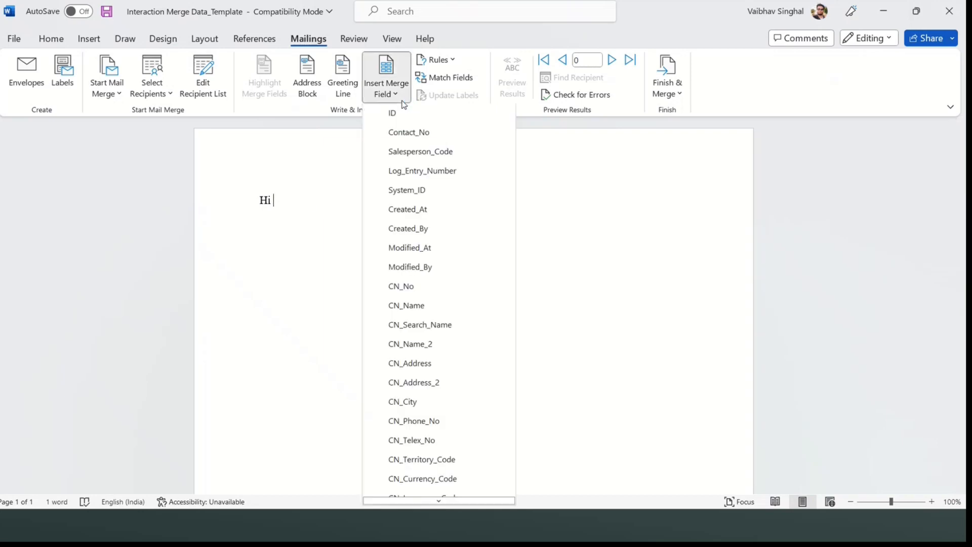
{"action": "left_click", "coordinate": [430, 305]}
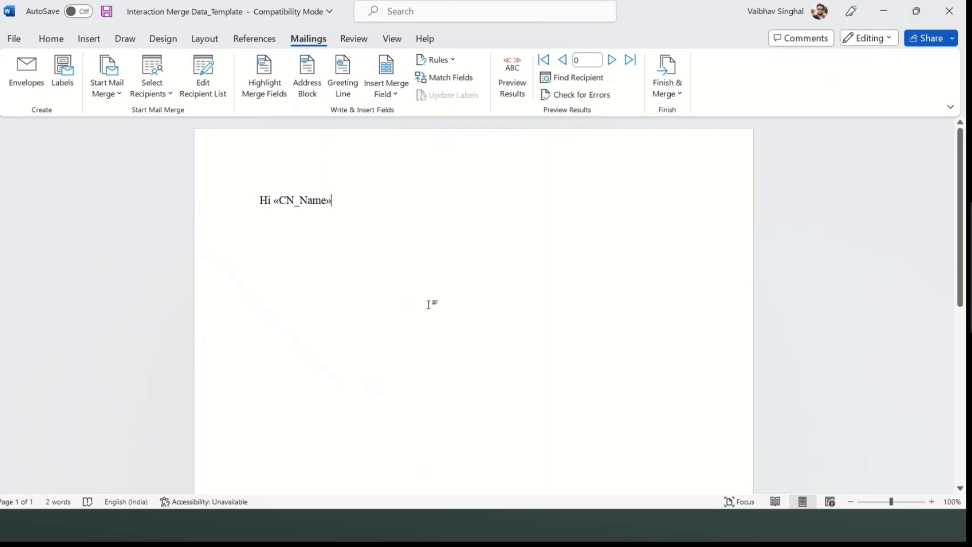
- Insert the CN_Address and CN_City merge fields on separate lines below the greeting
{"action": "key", "text": "Return"}
{"action": "left_click", "coordinate": [388, 90]}
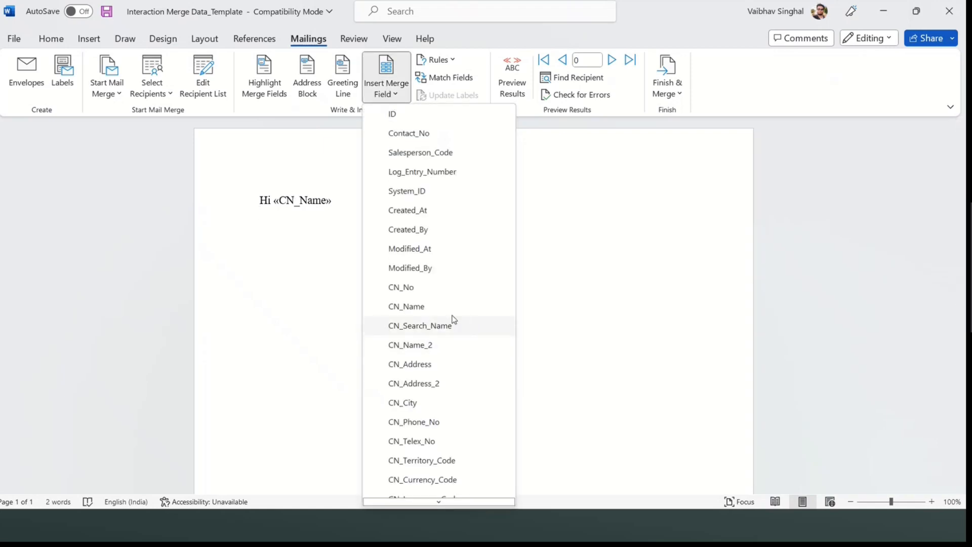
{"action": "left_click", "coordinate": [435, 369]}
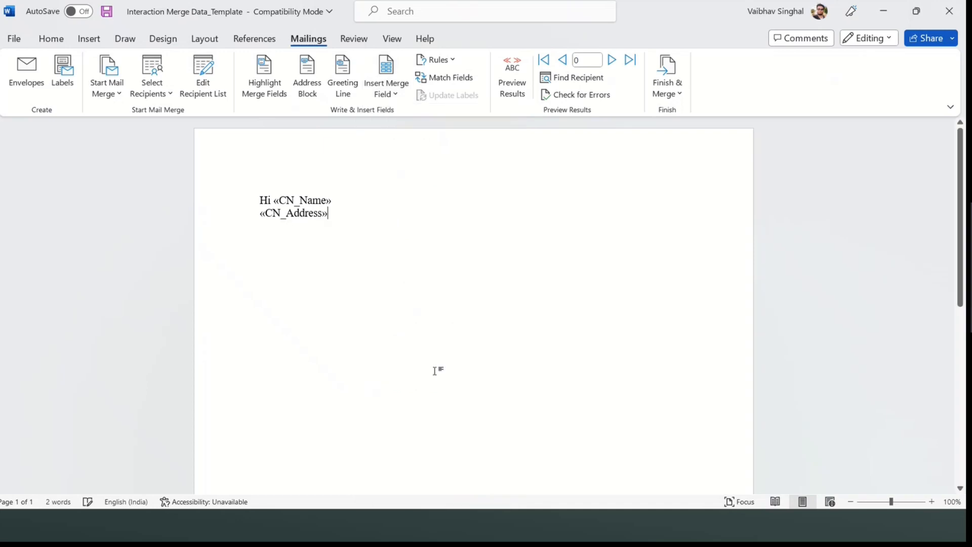
{"action": "key", "text": "Return"}
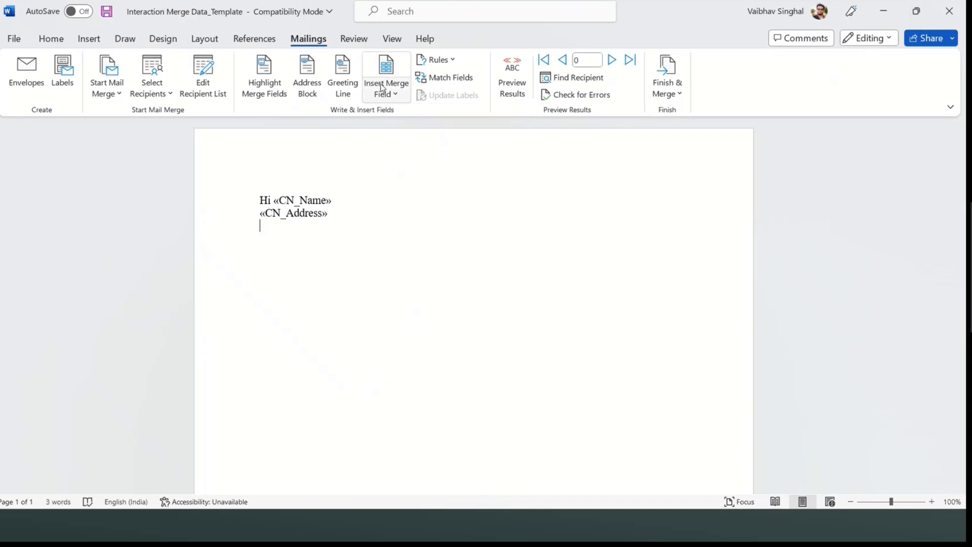
{"action": "left_click", "coordinate": [384, 90]}
{"action": "left_click", "coordinate": [420, 403]}
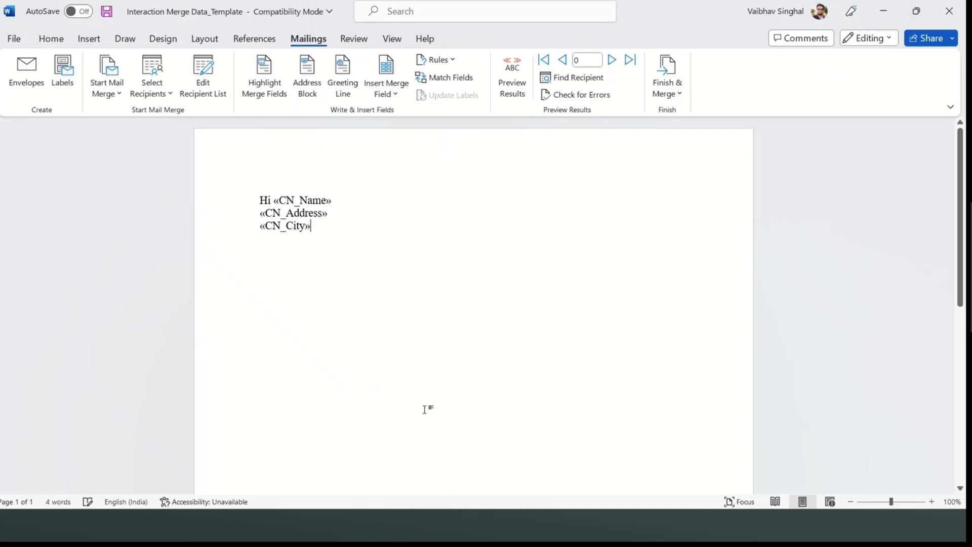
- Add a line below the CN_City field containing another CN_City merge field followed by a comma
{"action": "left_click", "coordinate": [385, 91]}
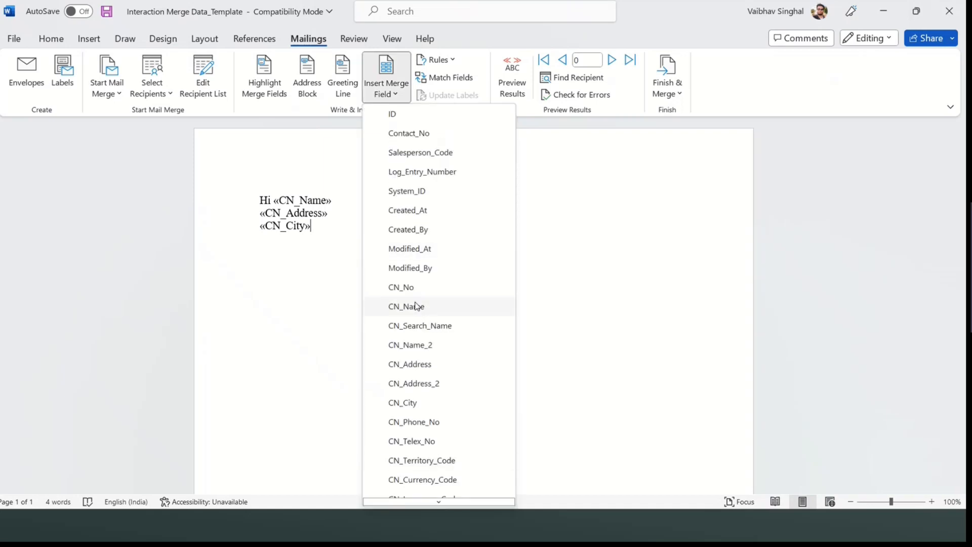
{"action": "scroll", "coordinate": [413, 302], "scroll_direction": "down", "scroll_amount": 1}
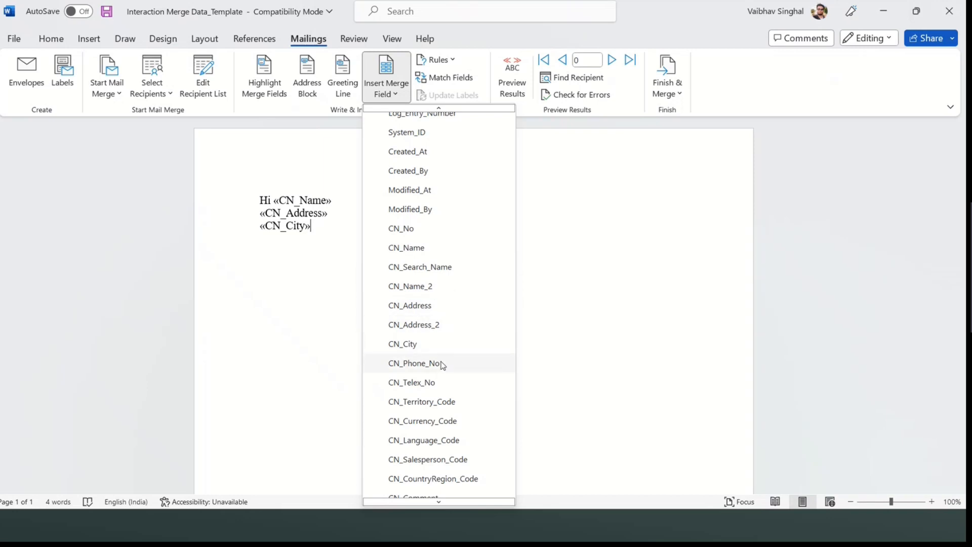
{"action": "left_click", "coordinate": [329, 219]}
{"action": "key", "text": "Return"}
{"action": "left_click", "coordinate": [386, 91]}
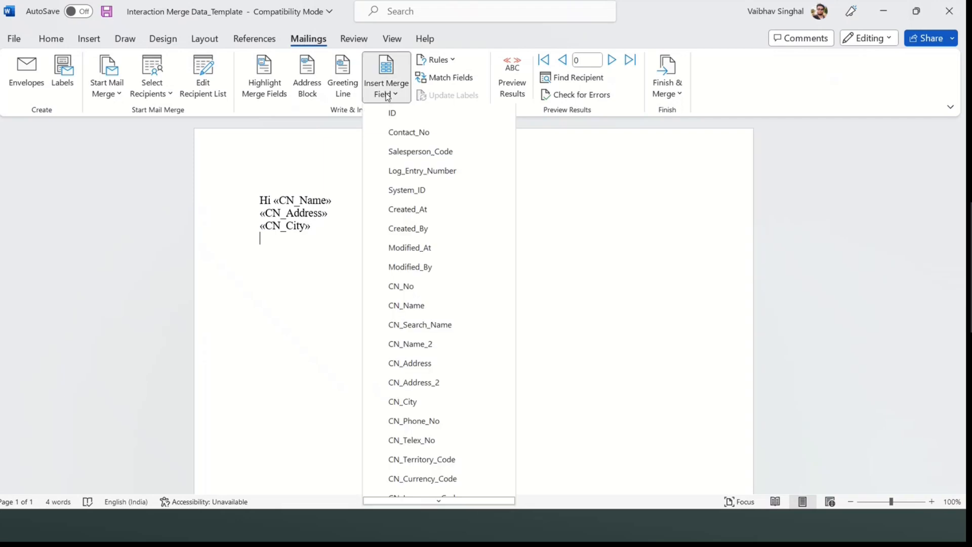
{"action": "left_click", "coordinate": [431, 402]}
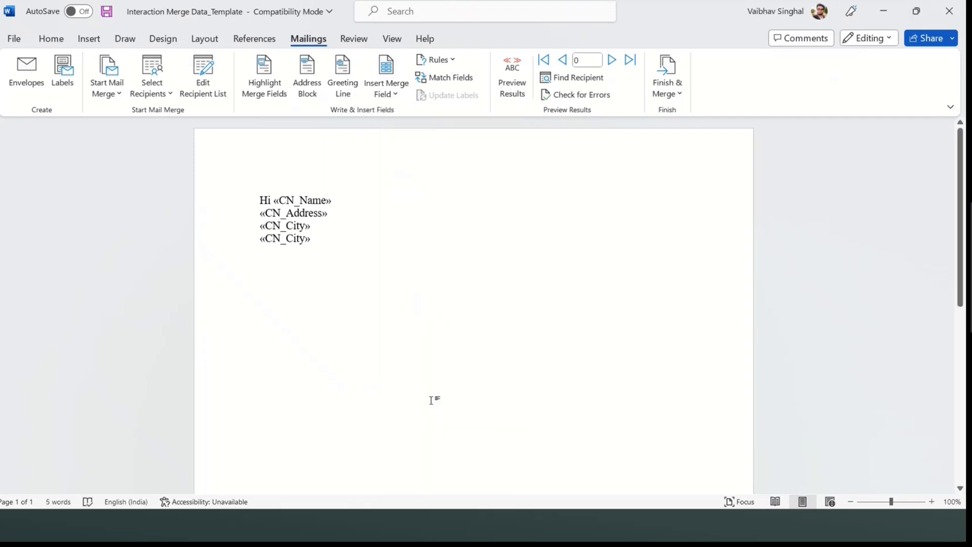
{"action": "type", "text": ","}
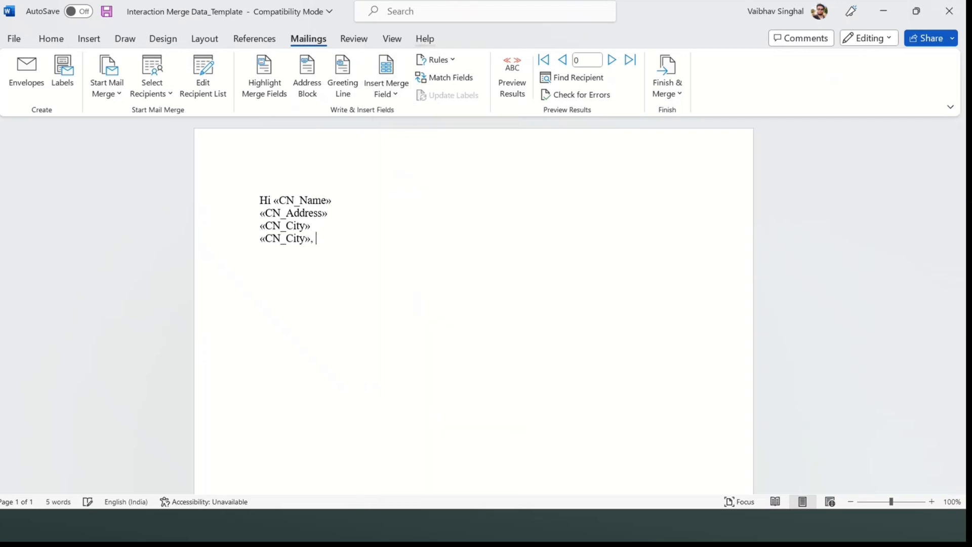
- Insert the CN_Post_Code merge field after the comma on the last address line
{"action": "left_click", "coordinate": [396, 89]}
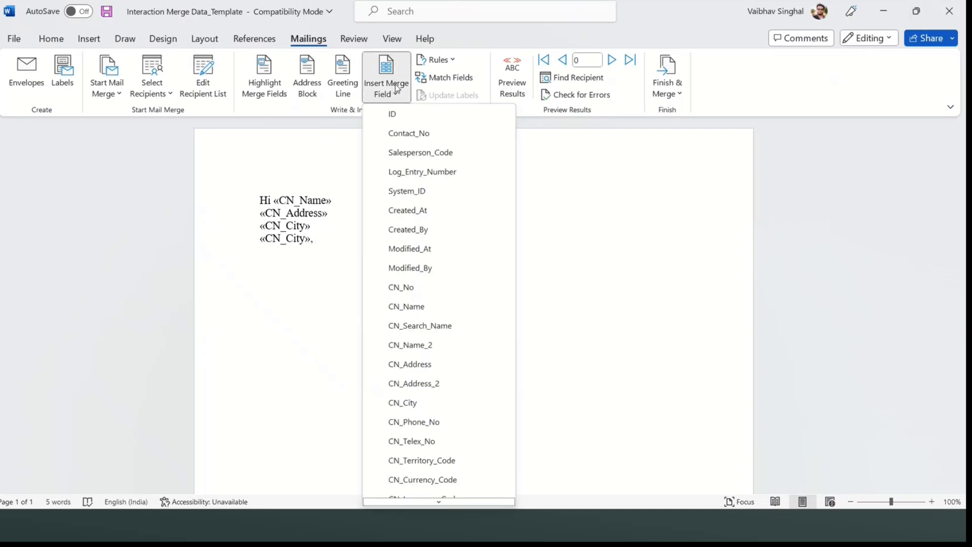
{"action": "scroll", "coordinate": [458, 446], "scroll_direction": "down", "scroll_amount": 2}
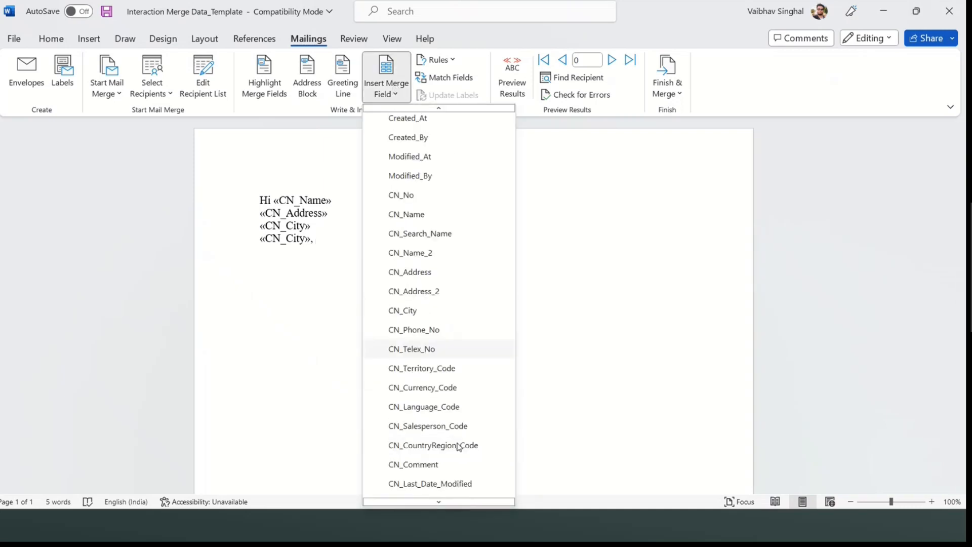
{"action": "scroll", "coordinate": [458, 446], "scroll_direction": "down", "scroll_amount": 3}
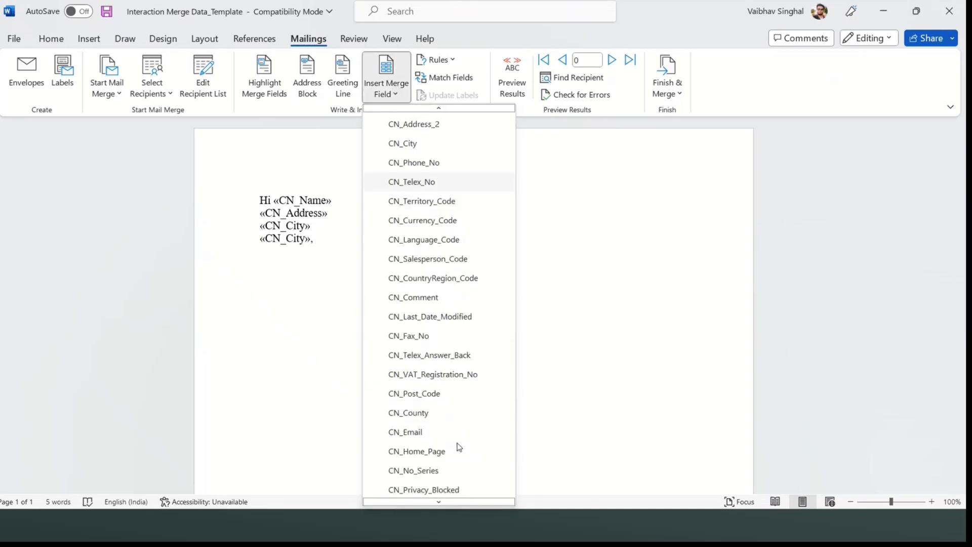
{"action": "left_click", "coordinate": [431, 393]}
- Write the body paragraph "Hope you are doing well! It was good to connect with you. Hope you liked our demonstration."
{"action": "key", "text": "Return"}
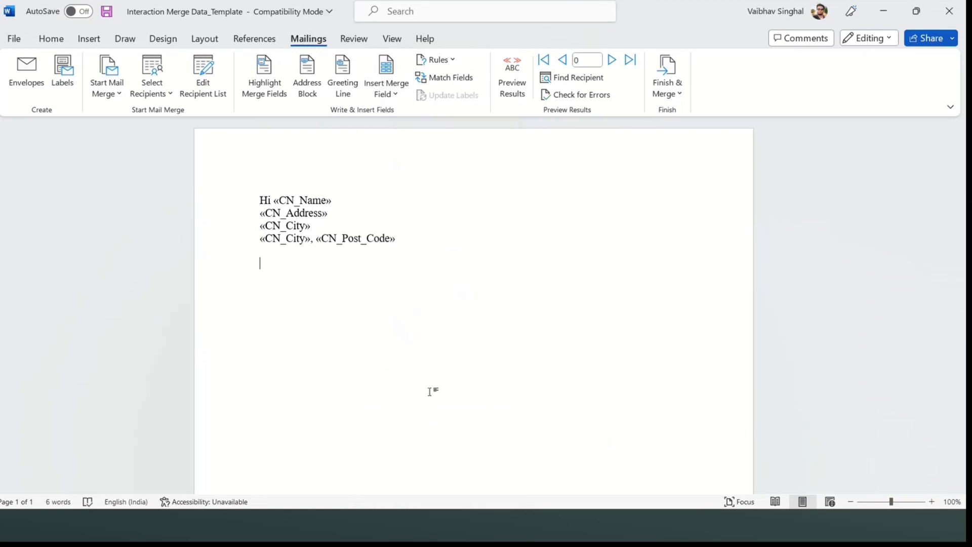
{"action": "type", "text": "Ho"}
{"action": "type", "text": "pe you a"}
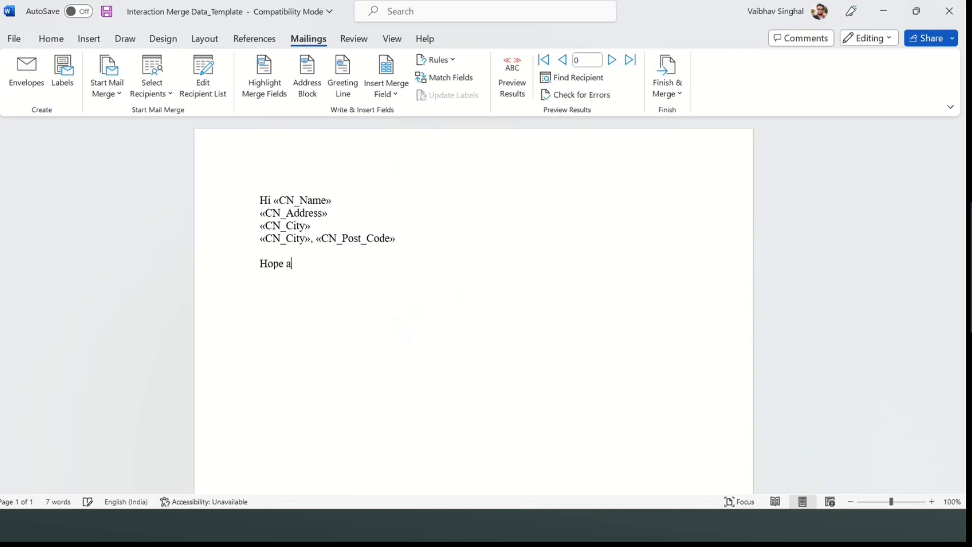
{"action": "key", "text": "BackSpace"}
{"action": "type", "text": "you are doing well"}
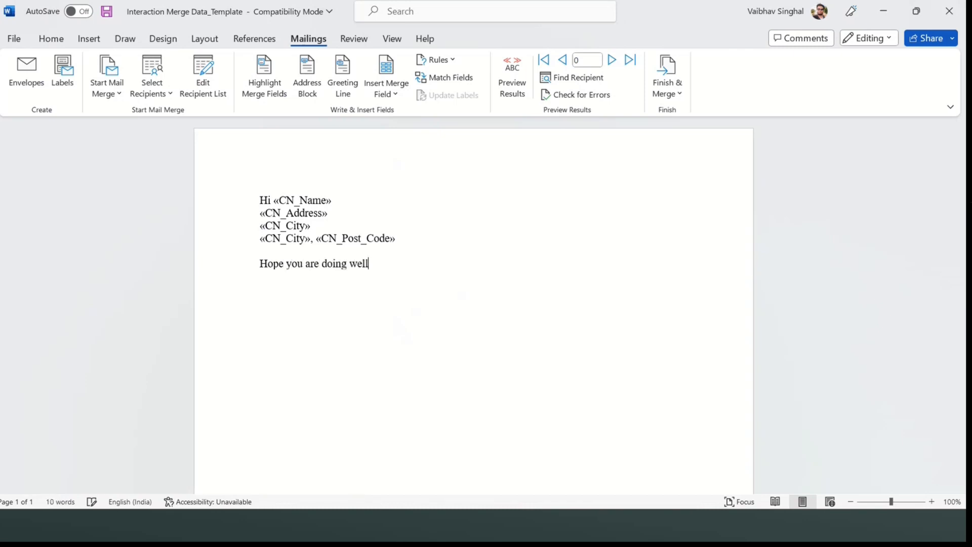
{"action": "type", "text": "! It wa"}
{"action": "key", "text": "BackSpace"}
{"action": "type", "text": "was good to connect with you. Hope you like"}
{"action": "key", "text": "BackSpace"}
{"action": "key", "text": "BackSpace"}
{"action": "key", "text": "BackSpace"}
{"action": "type", "text": "iked our demo"}
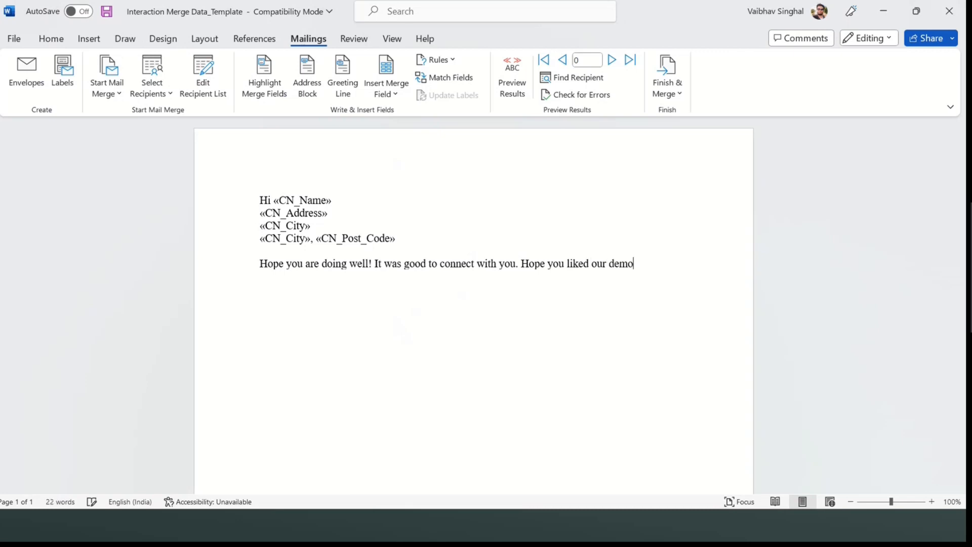
{"action": "type", "text": "nstration."}
- Close the letter with "Regards" and the Created_By merge field on the line beneath it
{"action": "key", "text": "Return"}
{"action": "type", "text": "Regards"}
{"action": "key", "text": "Return"}
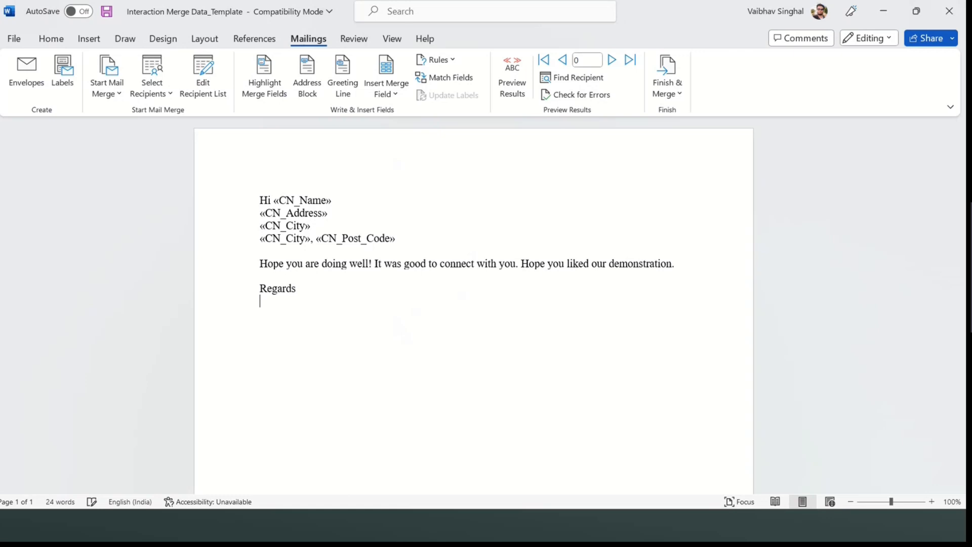
{"action": "left_click", "coordinate": [386, 91]}
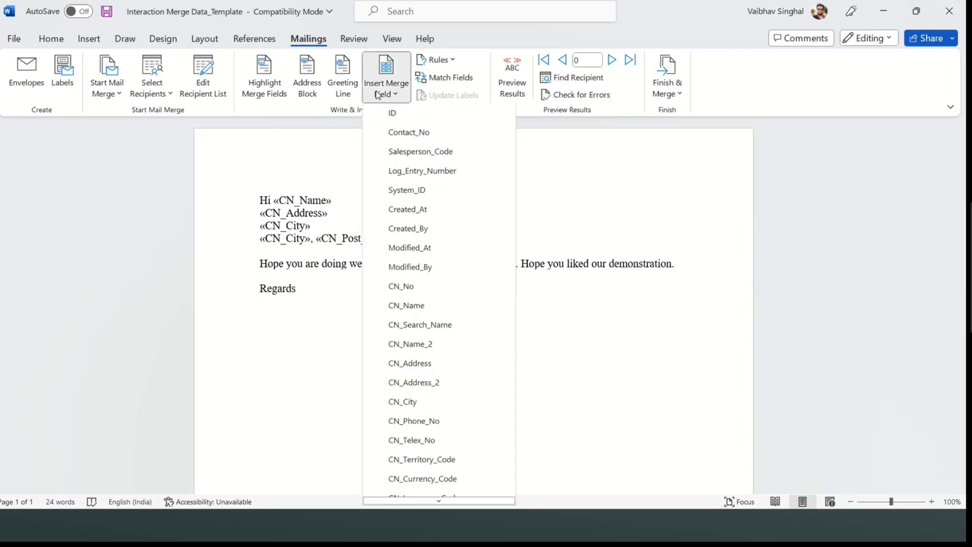
{"action": "left_click", "coordinate": [438, 232]}
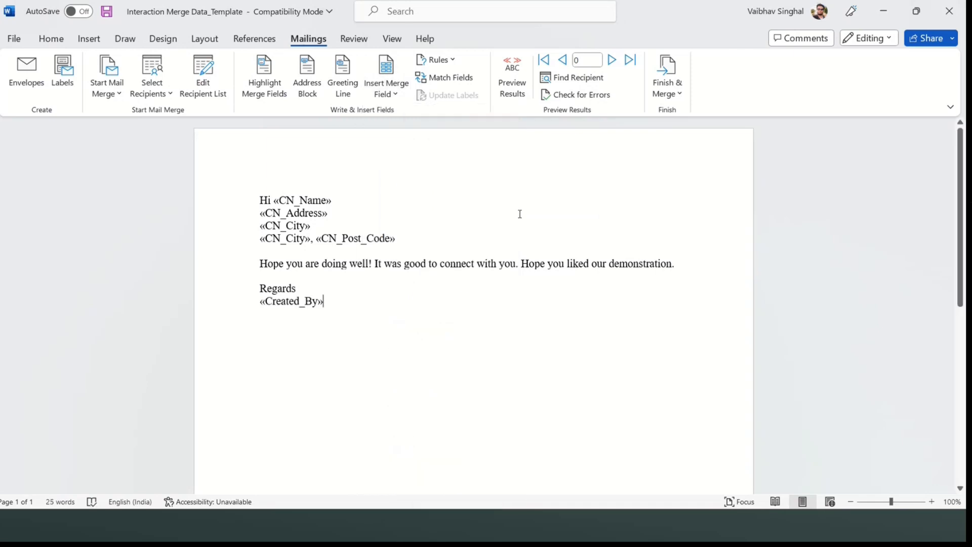
- Save the finished template document and close it
{"action": "left_click", "coordinate": [527, 209]}
{"action": "key", "text": "ctrl+s"}
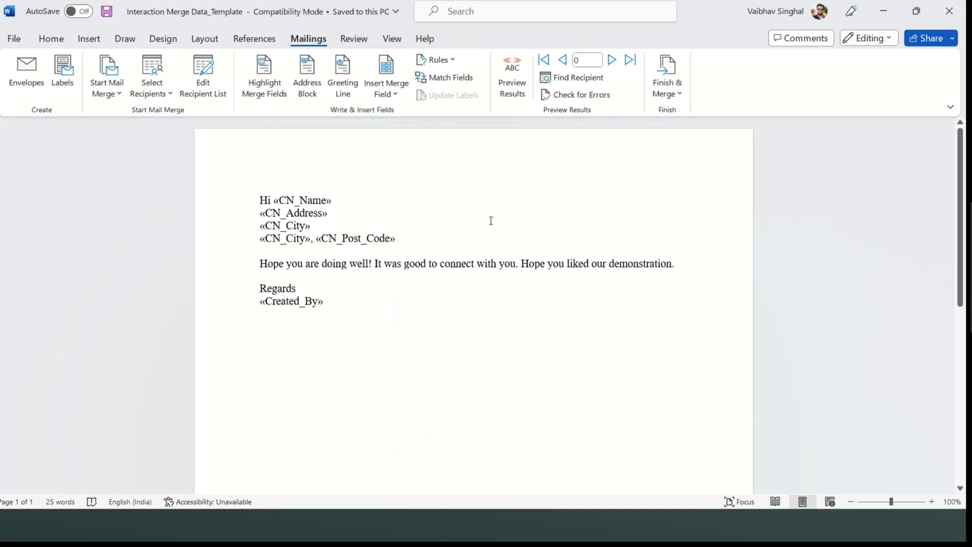
{"action": "left_click", "coordinate": [14, 39]}
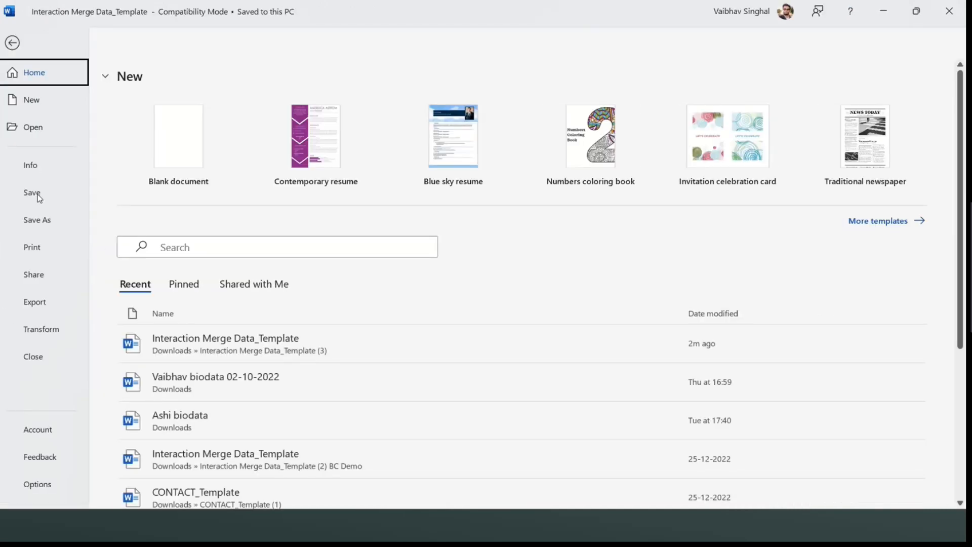
{"action": "key", "text": "Escape"}
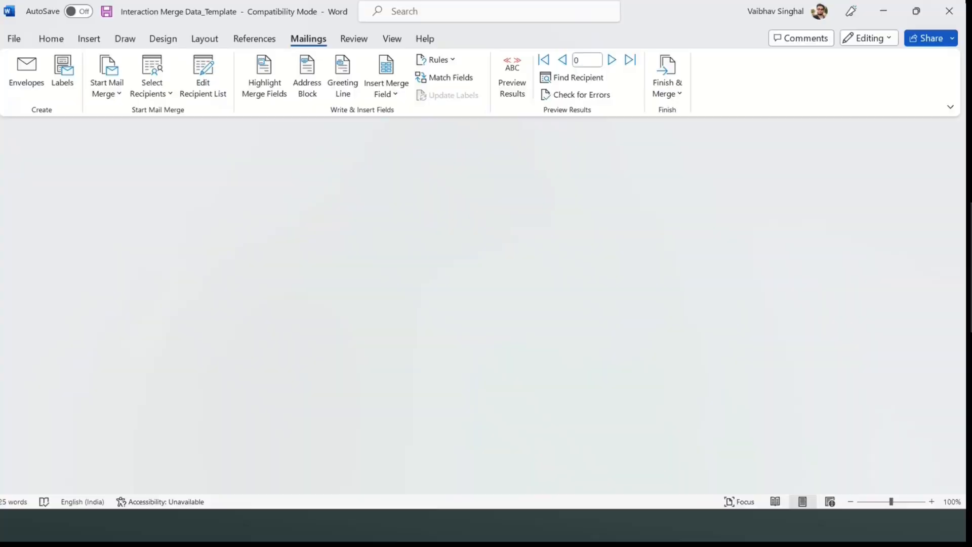
{"action": "key", "text": "alt+Tab"}
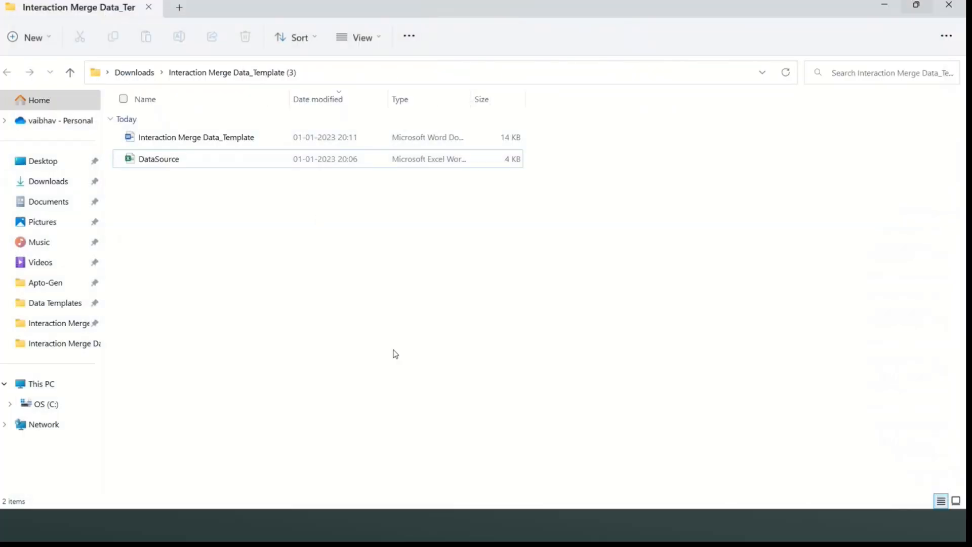
- Switch to Business Central and upload the Interaction Merge Data_Template document from the Interaction Merge Data_Template (3) folder in Downloads to the template wizard
{"action": "mouse_move", "coordinate": [528, 511]}
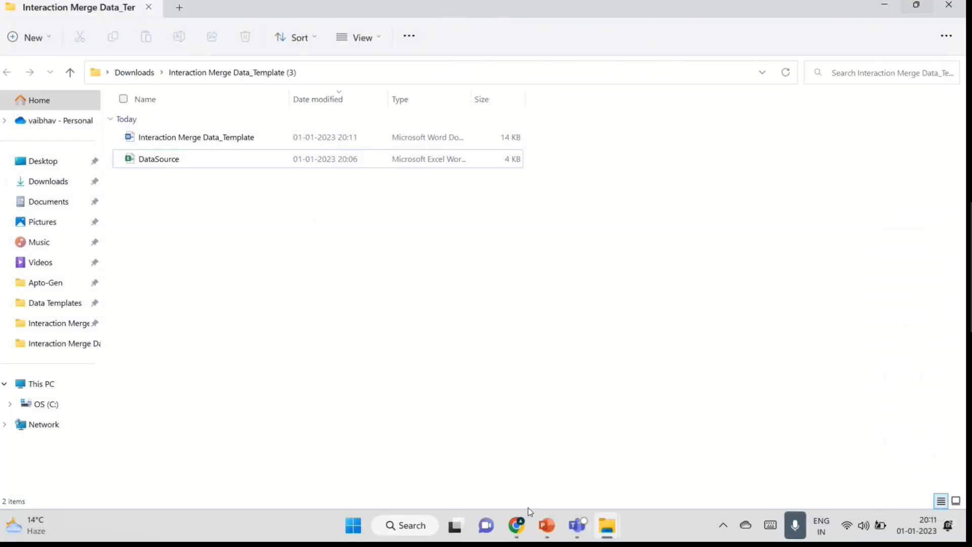
{"action": "left_click", "coordinate": [517, 526]}
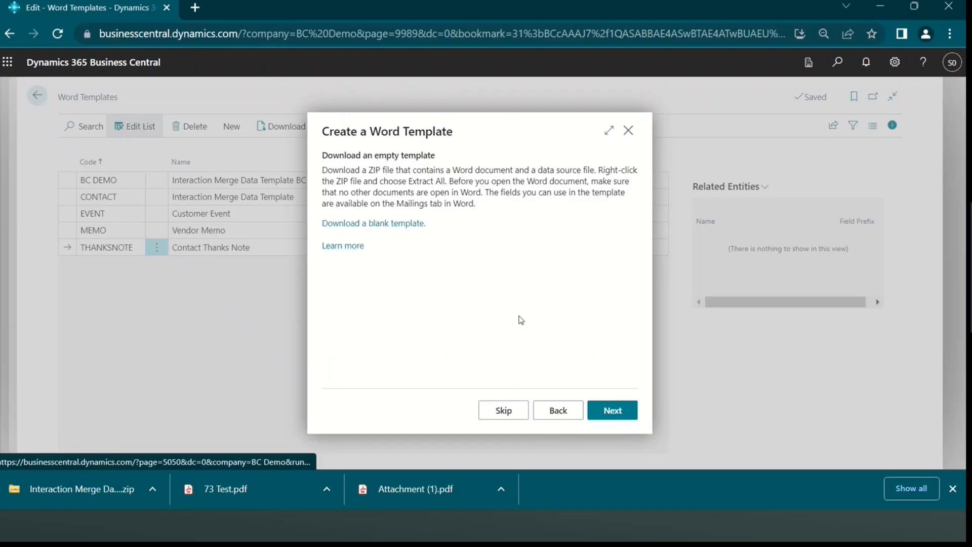
{"action": "left_click", "coordinate": [614, 411]}
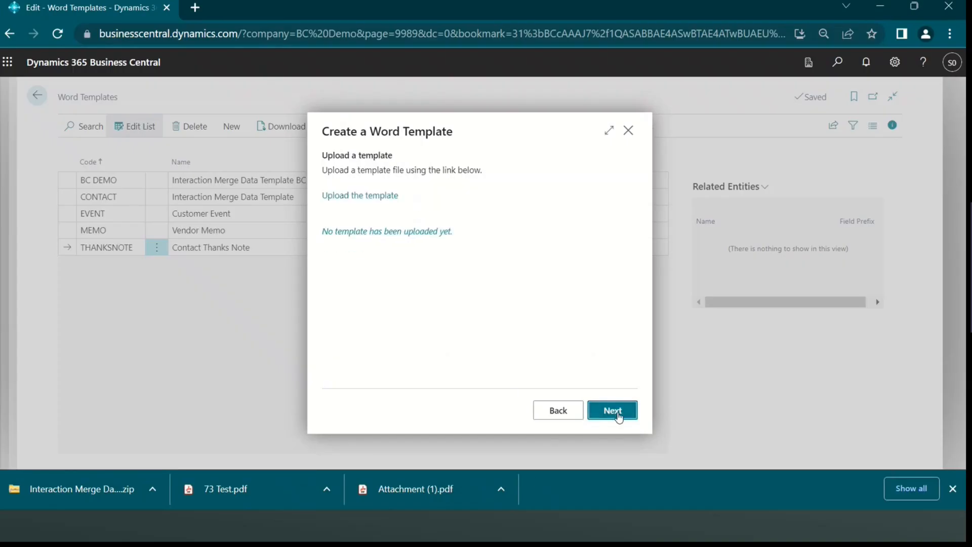
{"action": "left_click", "coordinate": [363, 199]}
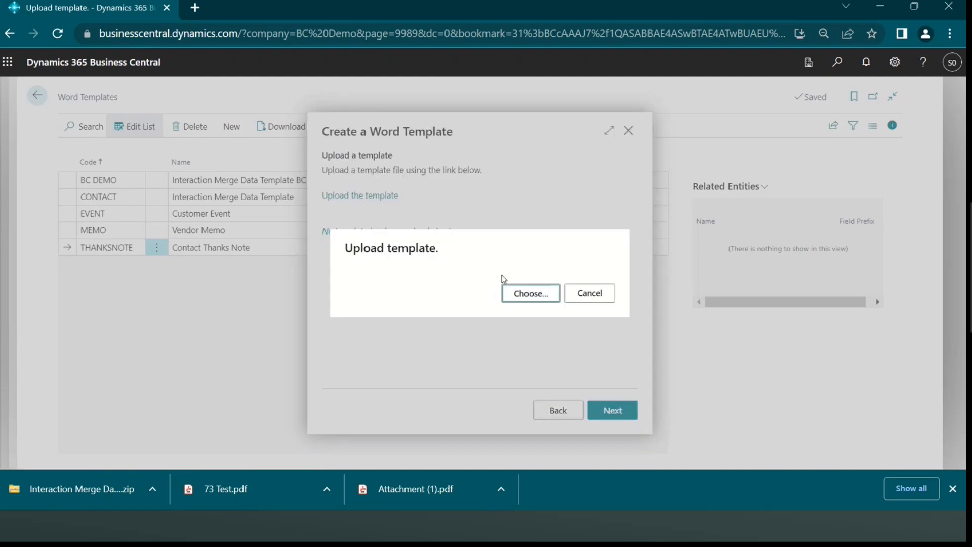
{"action": "left_click", "coordinate": [531, 294]}
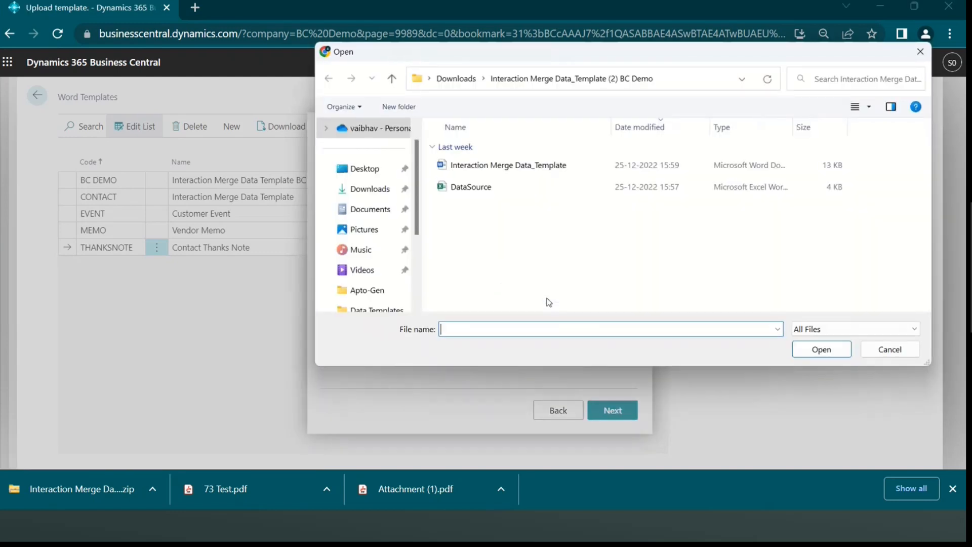
{"action": "left_click", "coordinate": [450, 81]}
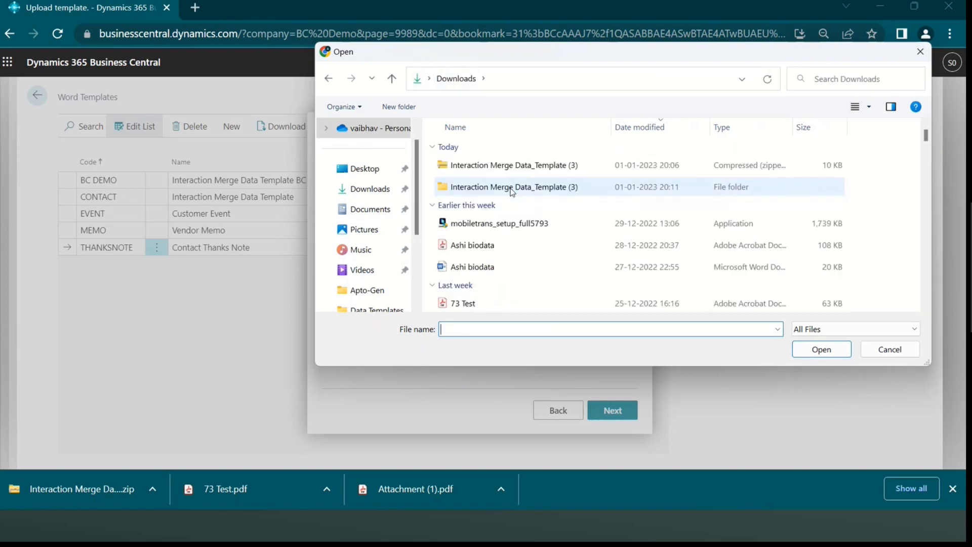
{"action": "left_click", "coordinate": [531, 192]}
{"action": "double_click", "coordinate": [531, 193]}
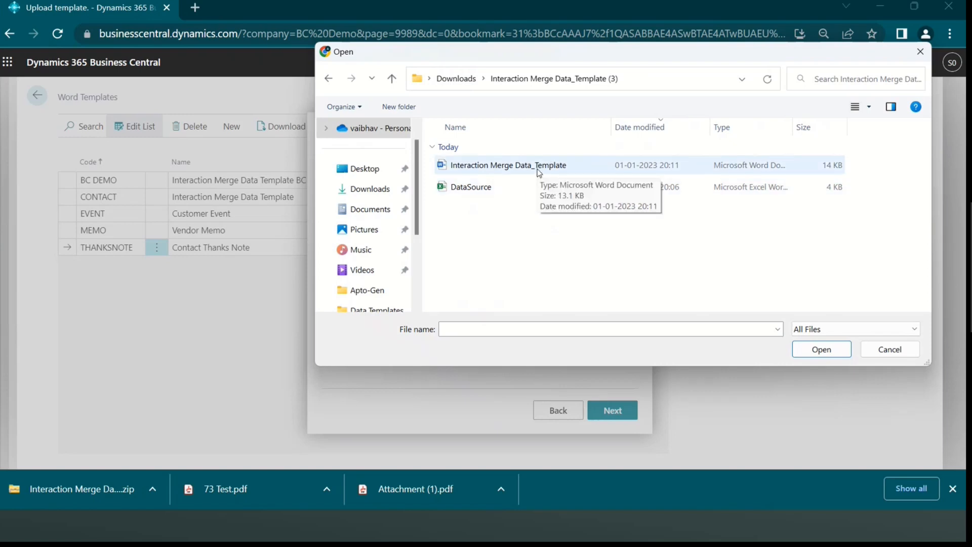
{"action": "left_click", "coordinate": [539, 174]}
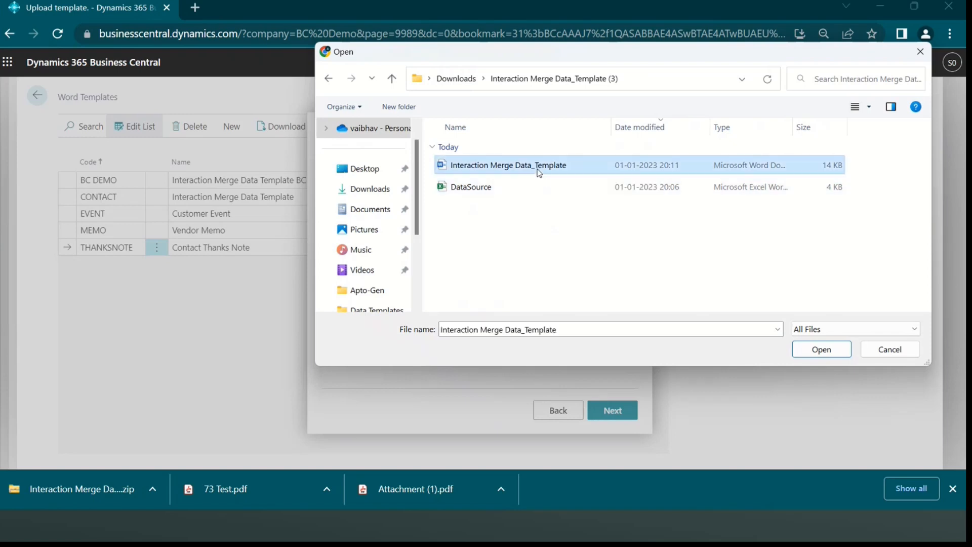
{"action": "double_click", "coordinate": [539, 173]}
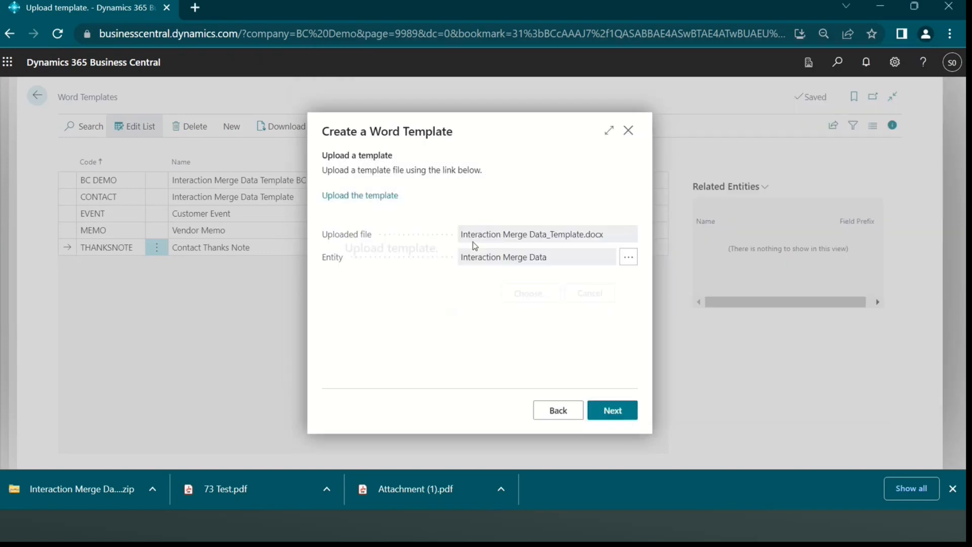
- Give the uploaded Word template the code CRM PART 2 and finish creating it
{"action": "left_click", "coordinate": [619, 412]}
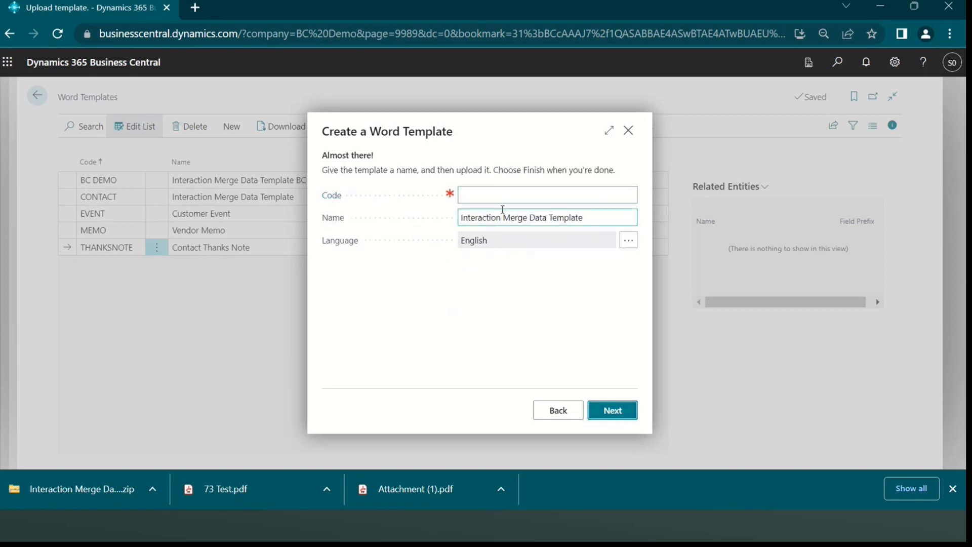
{"action": "left_click", "coordinate": [503, 209]}
{"action": "left_click", "coordinate": [492, 198]}
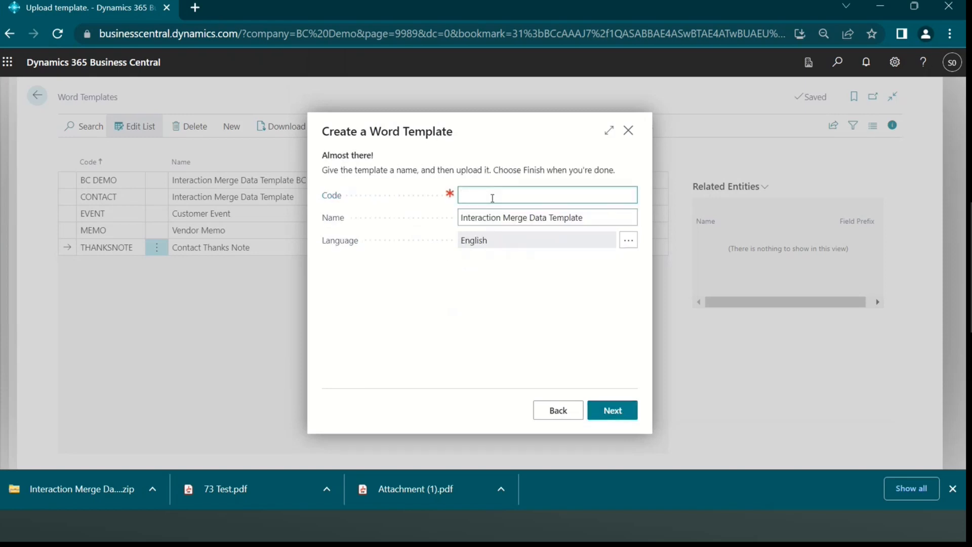
{"action": "type", "text": "CRM Part 2"}
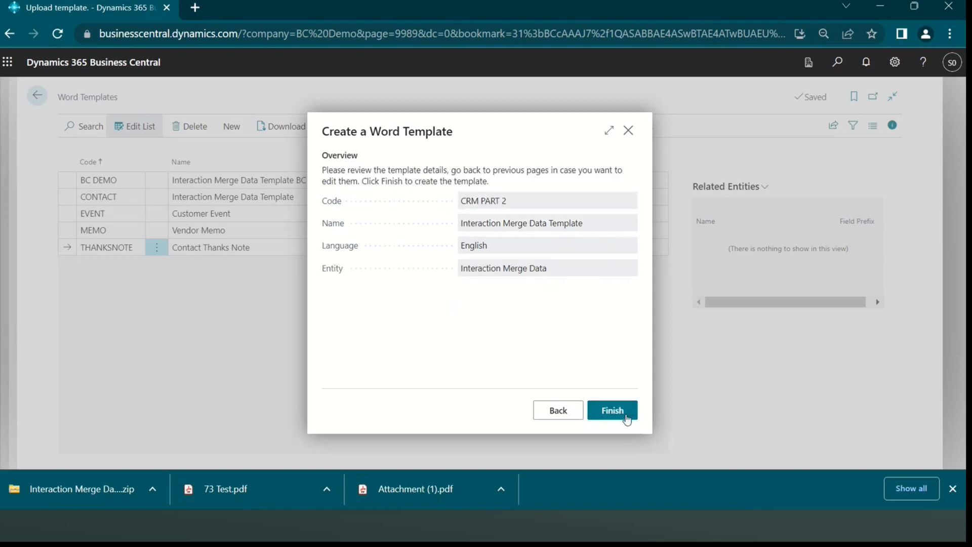
{"action": "left_click", "coordinate": [612, 410]}
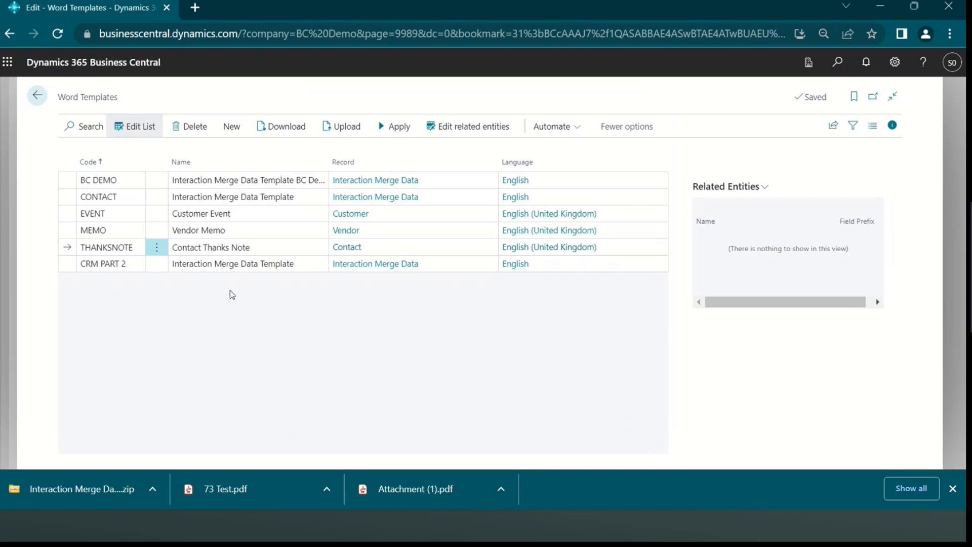
- Try to assign the CRM PART 2 Word template to the ATTACHEMEN interaction template, declining to remove its attachment
{"action": "left_click", "coordinate": [109, 263]}
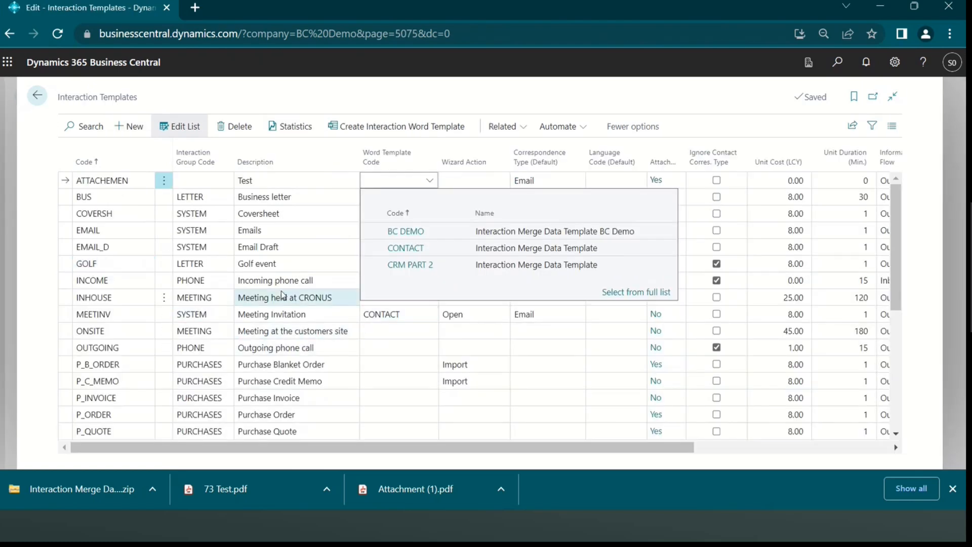
{"action": "left_click", "coordinate": [408, 265]}
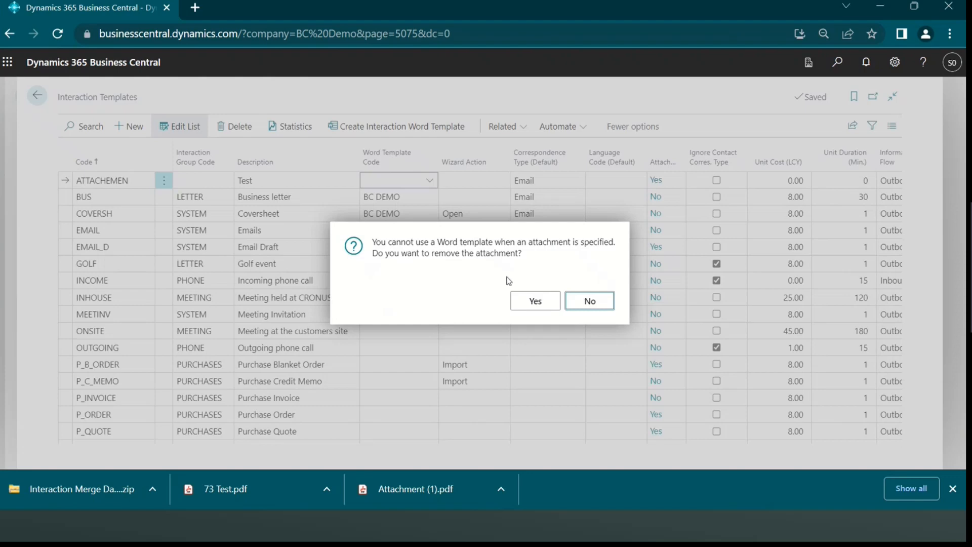
{"action": "left_click", "coordinate": [590, 302]}
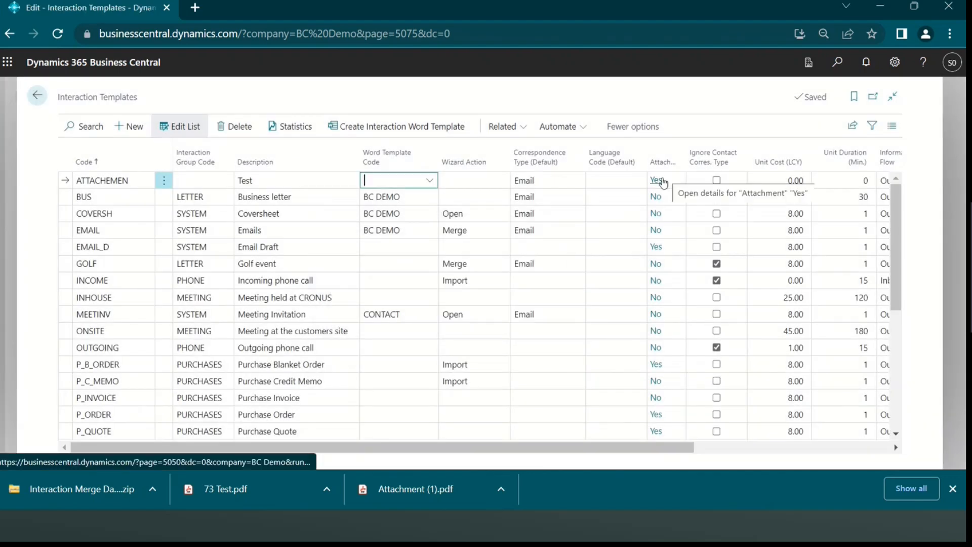
- Assign the CRM PART 2 Word template to the BUS business letter interaction template
{"action": "left_click", "coordinate": [430, 202]}
{"action": "left_click", "coordinate": [429, 197]}
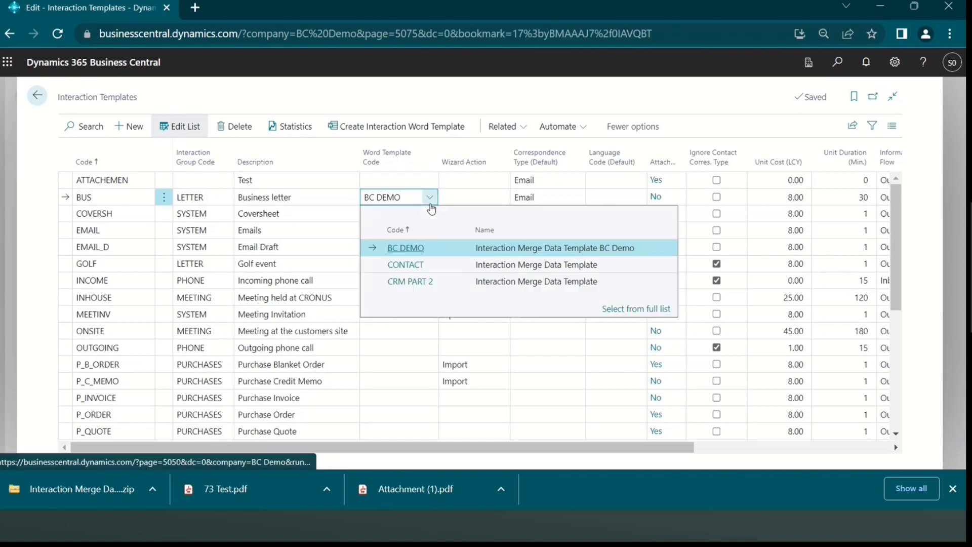
{"action": "left_click", "coordinate": [432, 281]}
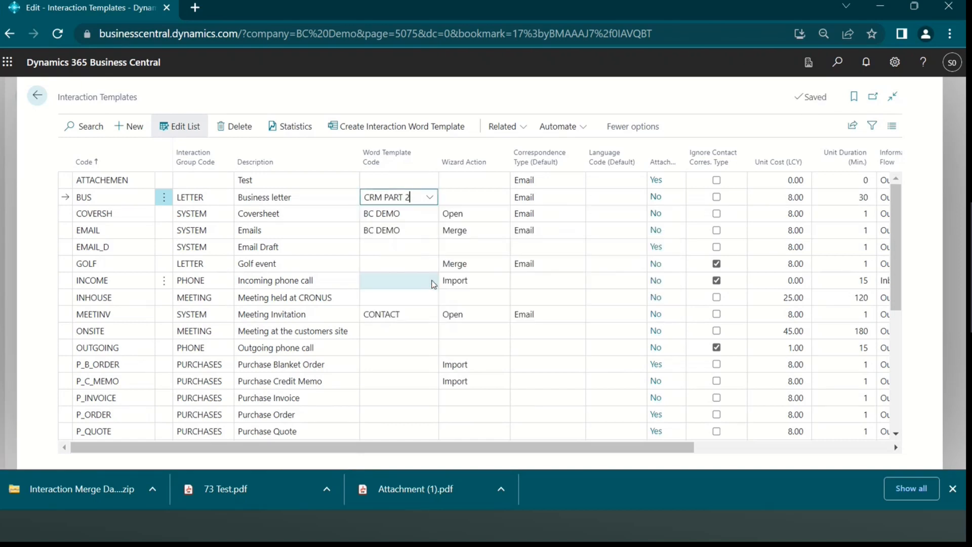
{"action": "key", "text": "Home"}
{"action": "key", "text": "shift+Tab"}
{"action": "key", "text": "Tab"}
{"action": "key", "text": "Tab"}
{"action": "key", "text": "Tab"}
{"action": "key", "text": "Tab"}
{"action": "key", "text": "Tab"}
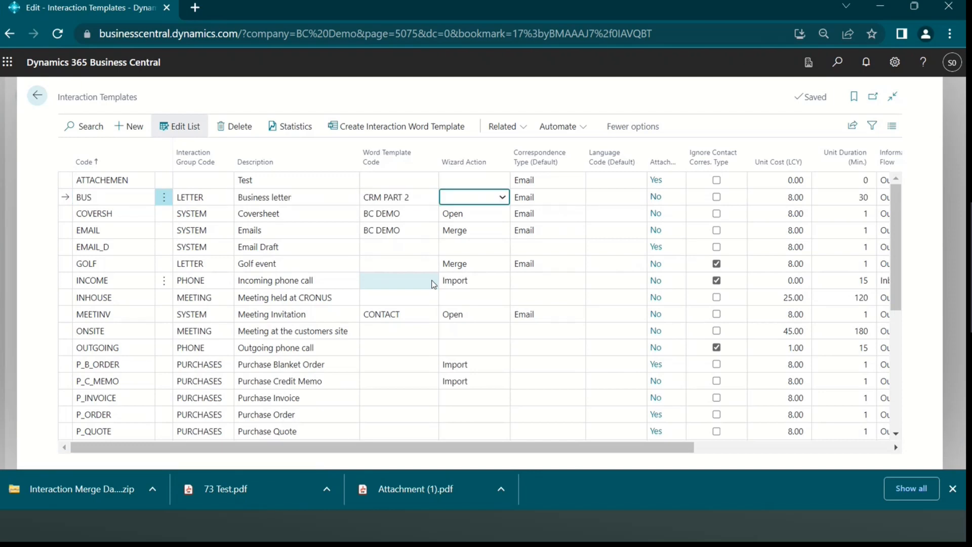
{"action": "key", "text": "shift+Tab"}
{"action": "key", "text": "shift+Tab"}
{"action": "key", "text": "Tab"}
{"action": "key", "text": "Tab"}
{"action": "key", "text": "shift+Tab"}
{"action": "key", "text": "shift+Tab"}
{"action": "key", "text": "Tab"}
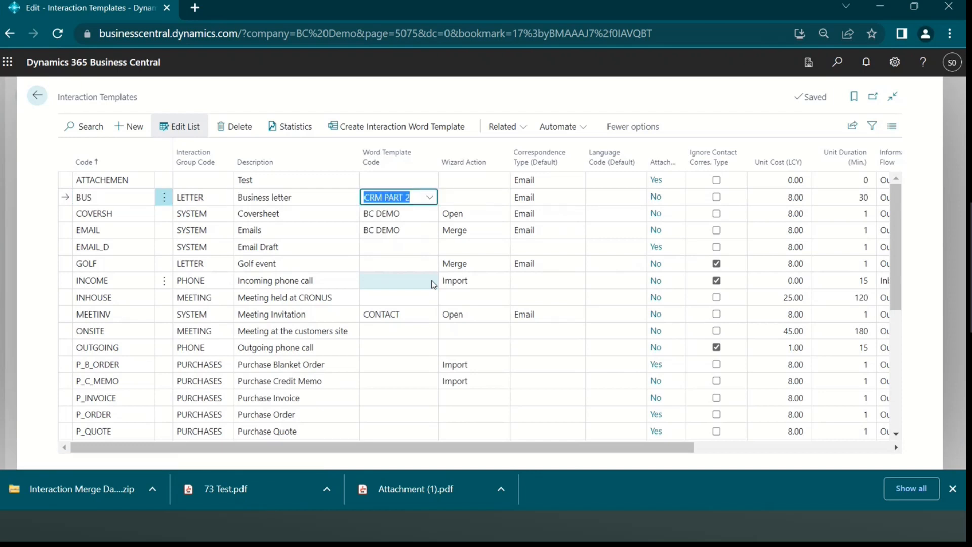
{"action": "key", "text": "Tab"}
{"action": "key", "text": "Tab"}
{"action": "key", "text": "Tab"}
{"action": "key", "text": "Tab"}
{"action": "key", "text": "Tab"}
{"action": "key", "text": "Tab"}
{"action": "key", "text": "shift+Tab"}
{"action": "key", "text": "shift+Tab"}
{"action": "key", "text": "shift+Tab"}
{"action": "key", "text": "shift+Tab"}
{"action": "key", "text": "shift+Tab"}
{"action": "key", "text": "shift+Tab"}
{"action": "key", "text": "shift+Tab"}
{"action": "key", "text": "shift+Tab"}
{"action": "key", "text": "shift+Tab"}
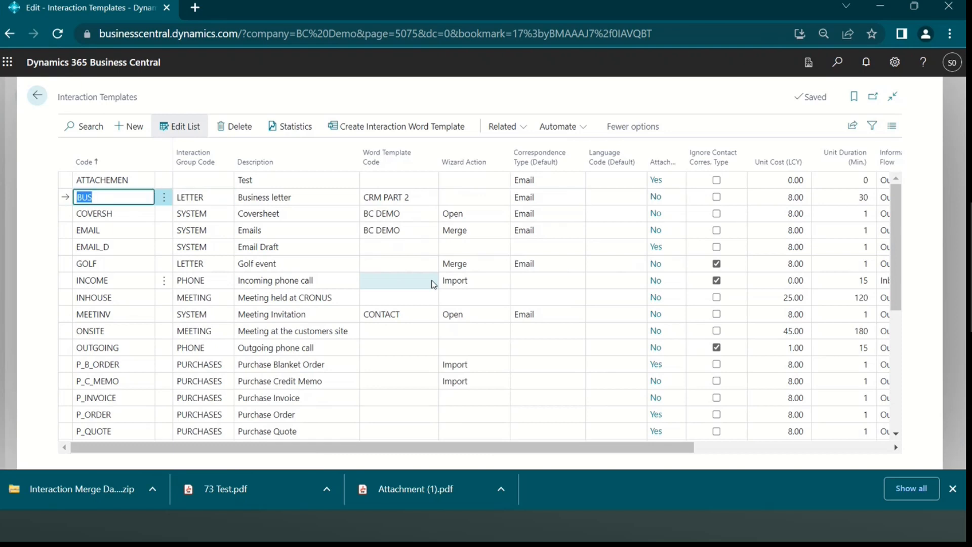
- Return to the Adatum Corporation contact card and start a new interaction based on the BUS interaction template
{"action": "key", "text": "Escape"}
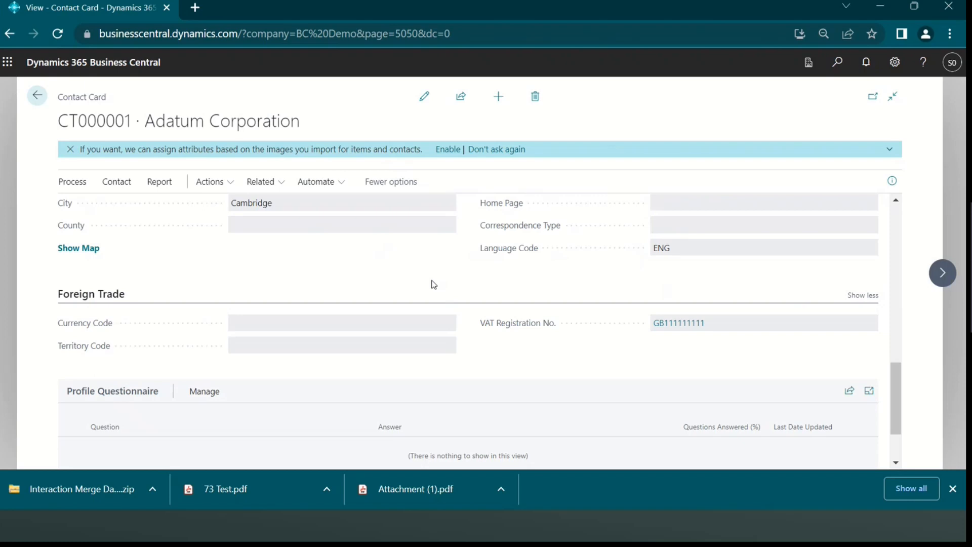
{"action": "left_click", "coordinate": [65, 183]}
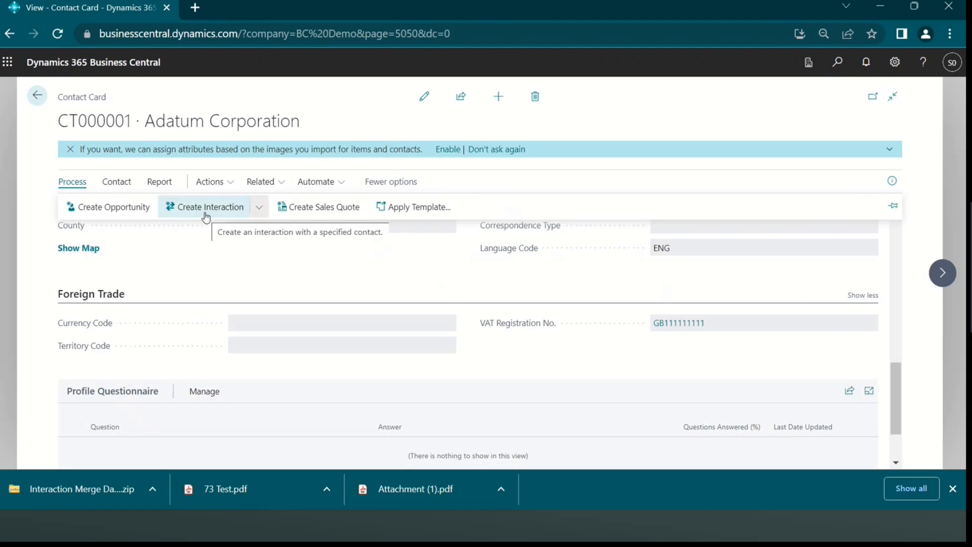
{"action": "left_click", "coordinate": [205, 215]}
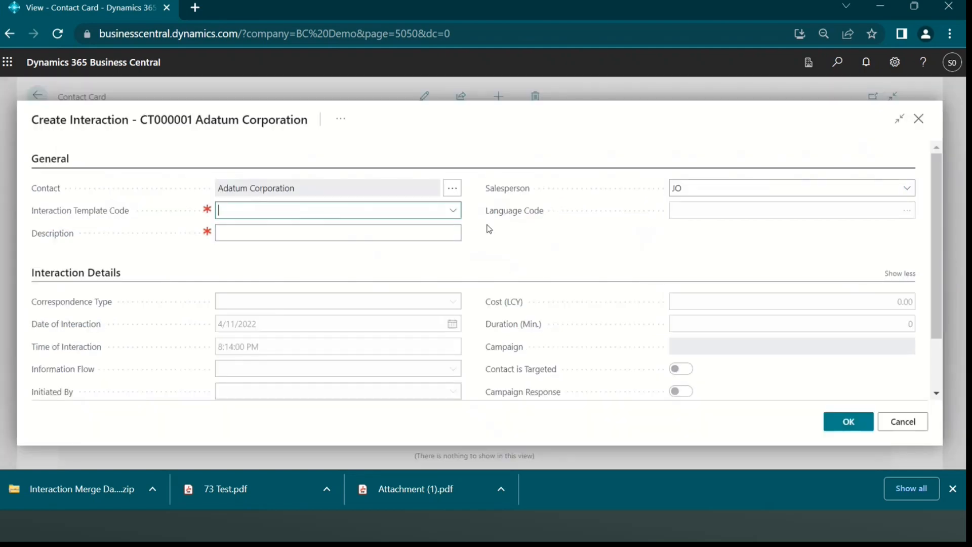
{"action": "left_click", "coordinate": [455, 211]}
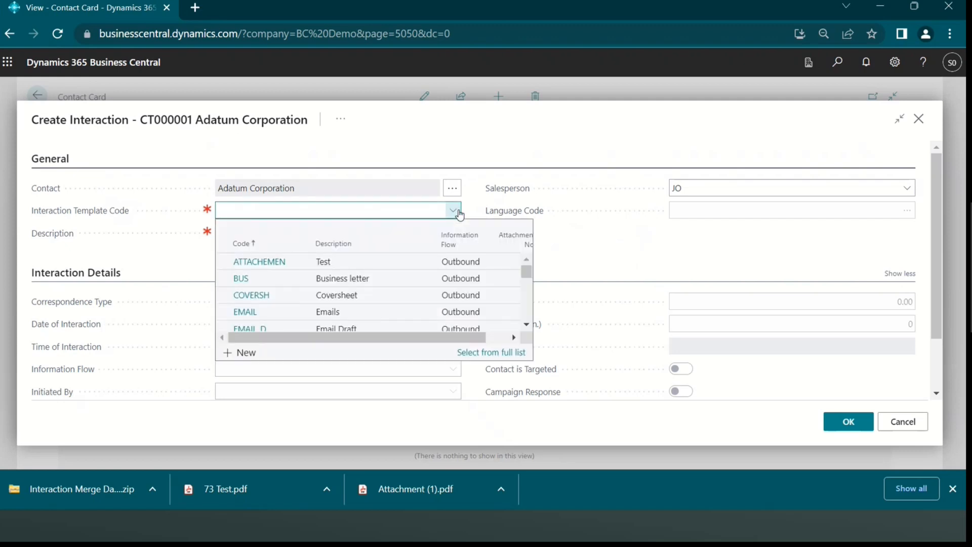
{"action": "key", "text": "Down"}
{"action": "key", "text": "Down"}
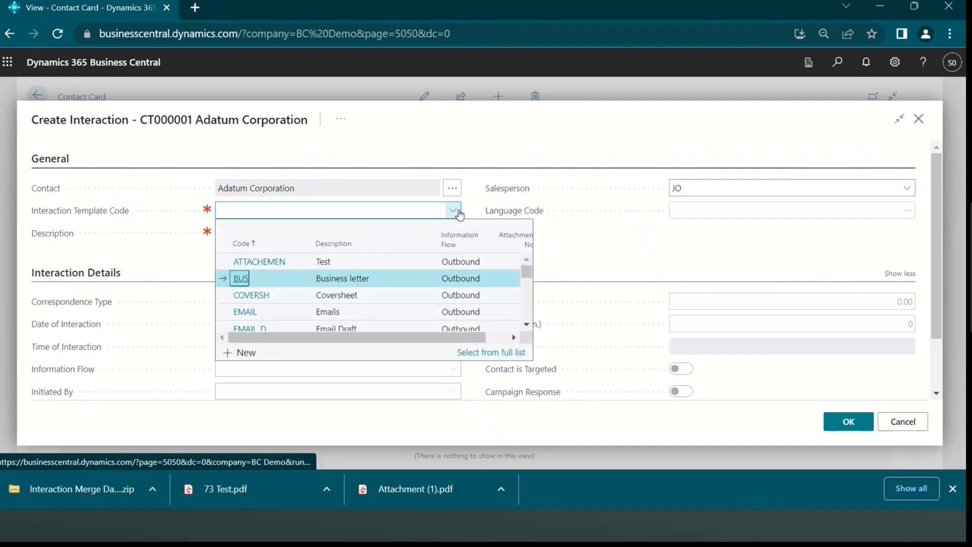
{"action": "key", "text": "Return"}
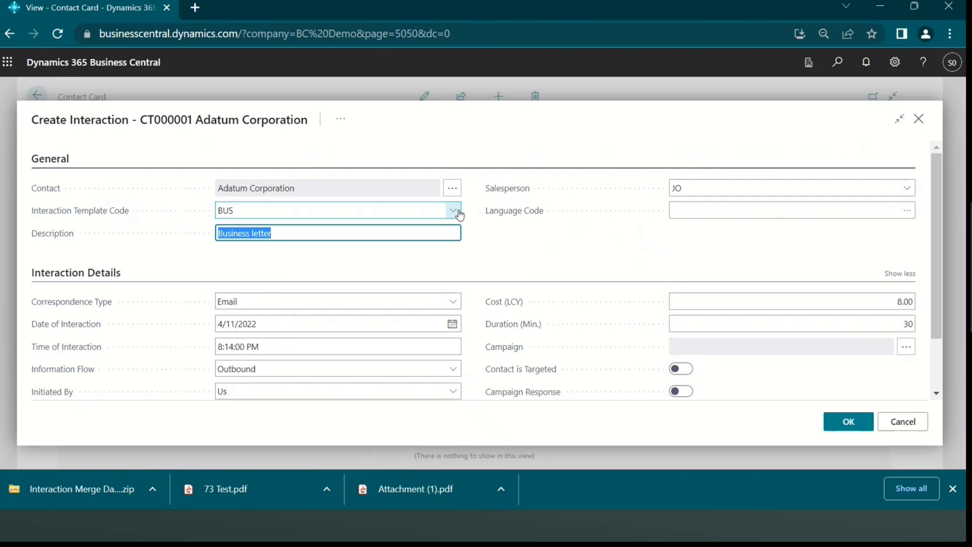
{"action": "scroll", "coordinate": [459, 216], "scroll_direction": "down", "scroll_amount": 2}
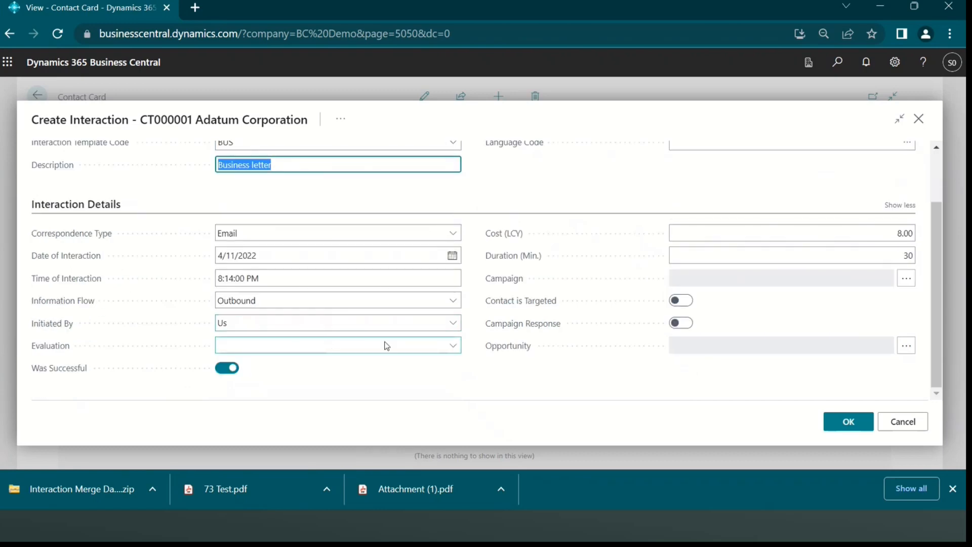
{"action": "scroll", "coordinate": [373, 234], "scroll_direction": "up", "scroll_amount": 2}
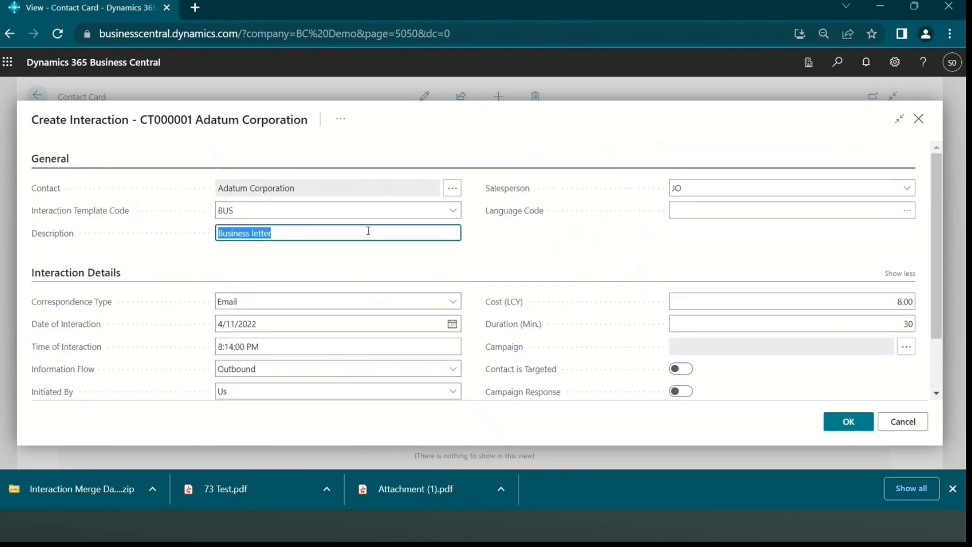
{"action": "left_click", "coordinate": [331, 229]}
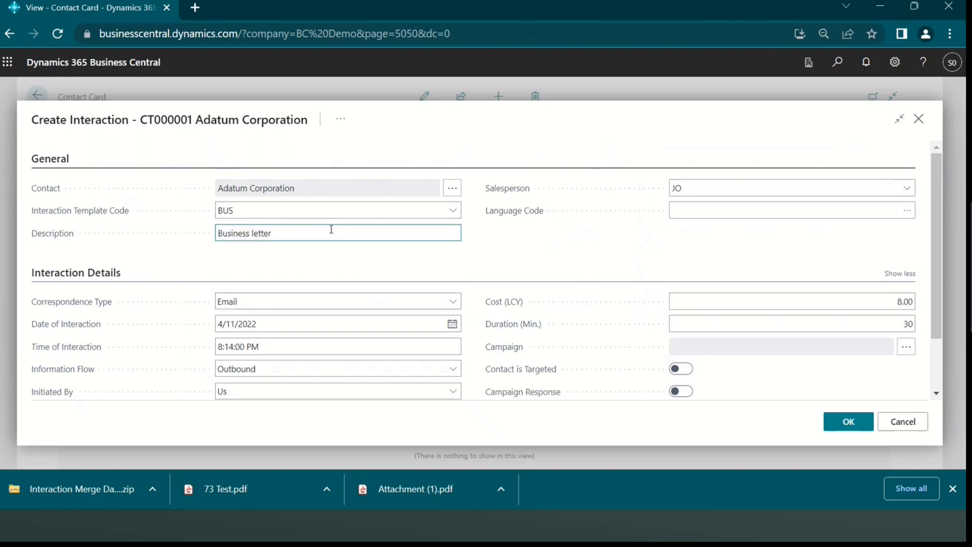
{"action": "scroll", "coordinate": [331, 229], "scroll_direction": "down", "scroll_amount": 1}
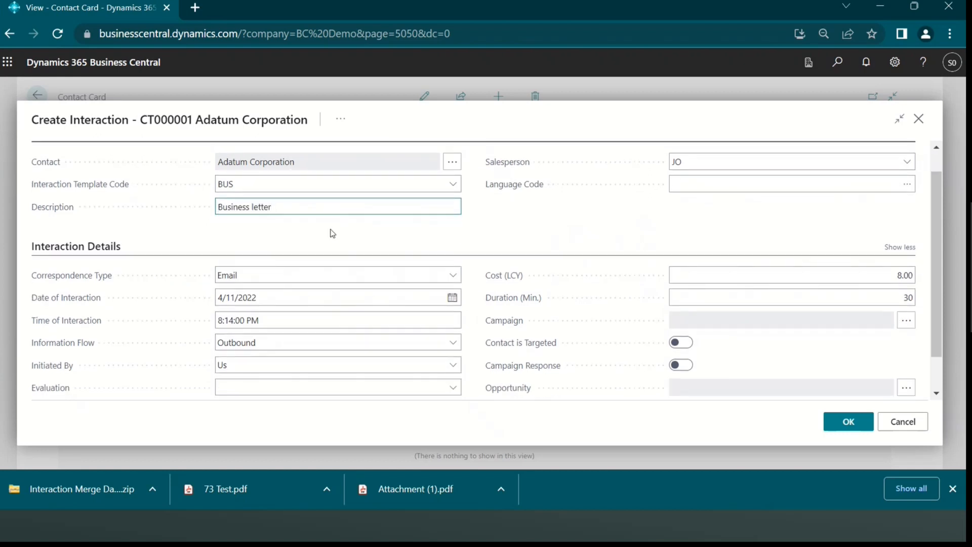
- From the full interaction template list, set the BUS template's Wizard Action to Open after trying Import, and confirm the selection
{"action": "left_click", "coordinate": [457, 187]}
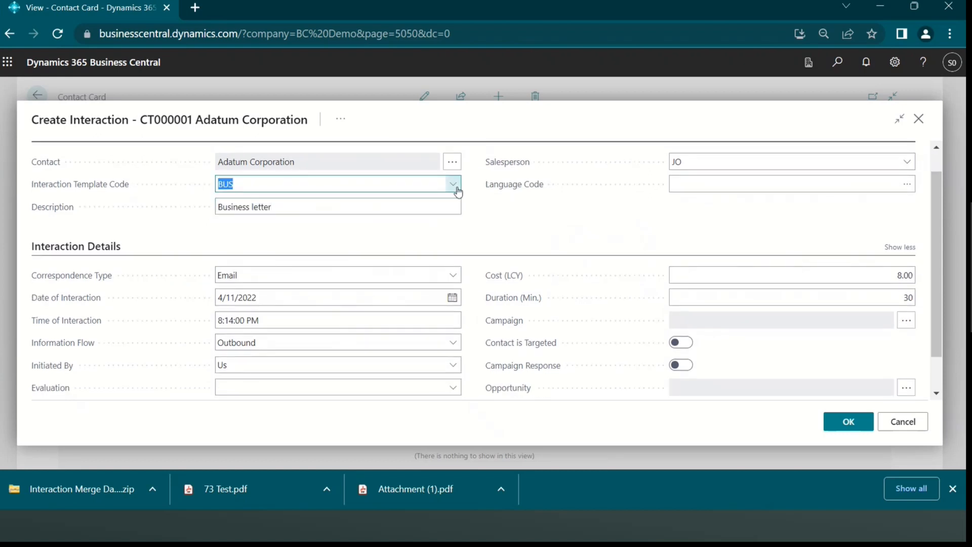
{"action": "left_click", "coordinate": [457, 191]}
{"action": "left_click", "coordinate": [490, 328]}
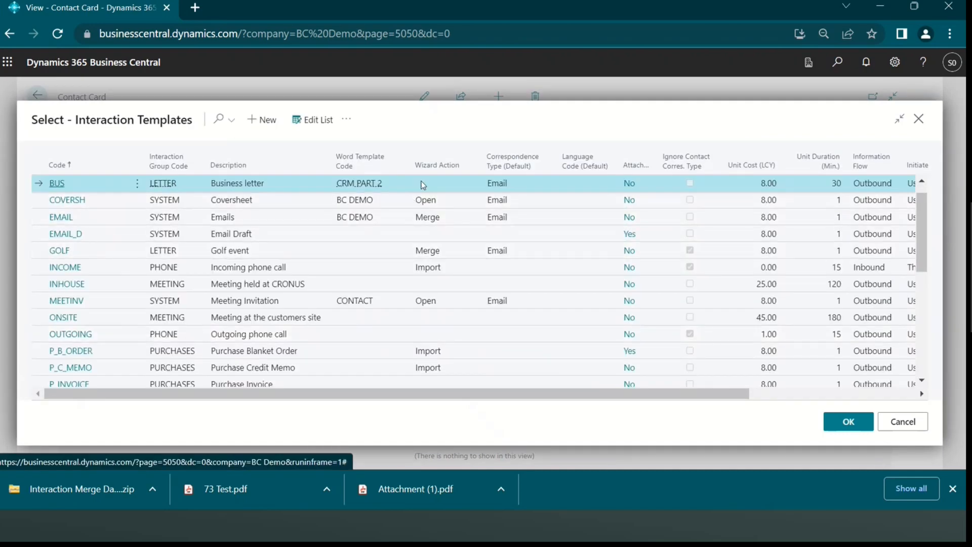
{"action": "left_click", "coordinate": [313, 120]}
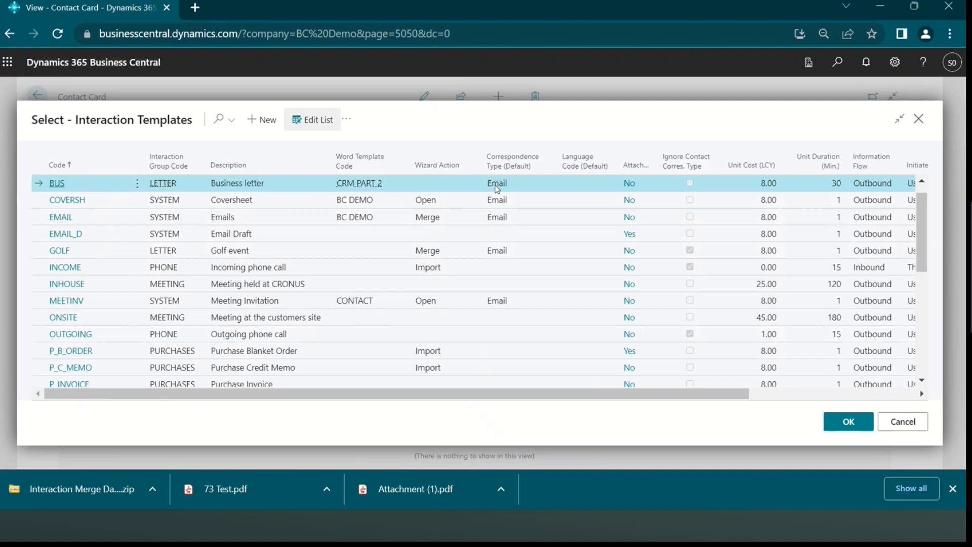
{"action": "left_click", "coordinate": [460, 183]}
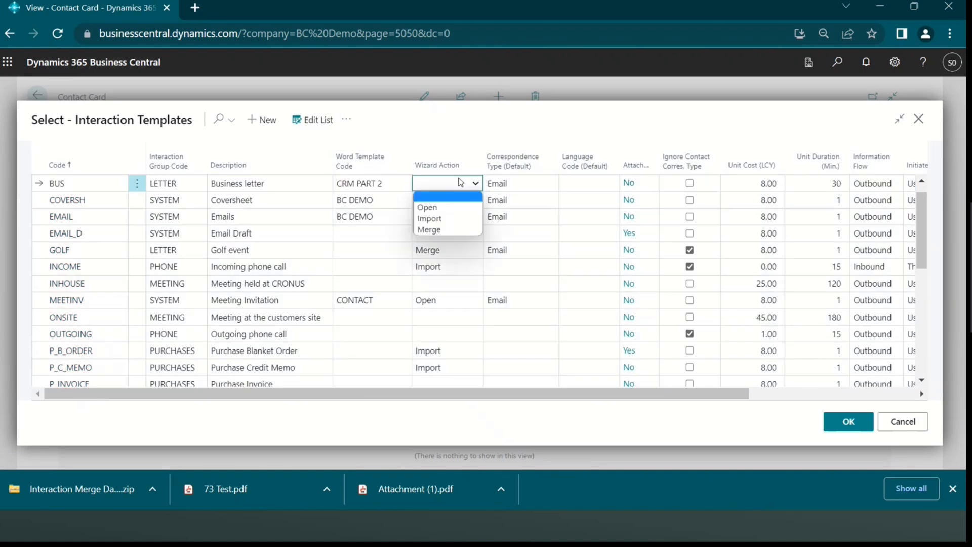
{"action": "left_click", "coordinate": [451, 217]}
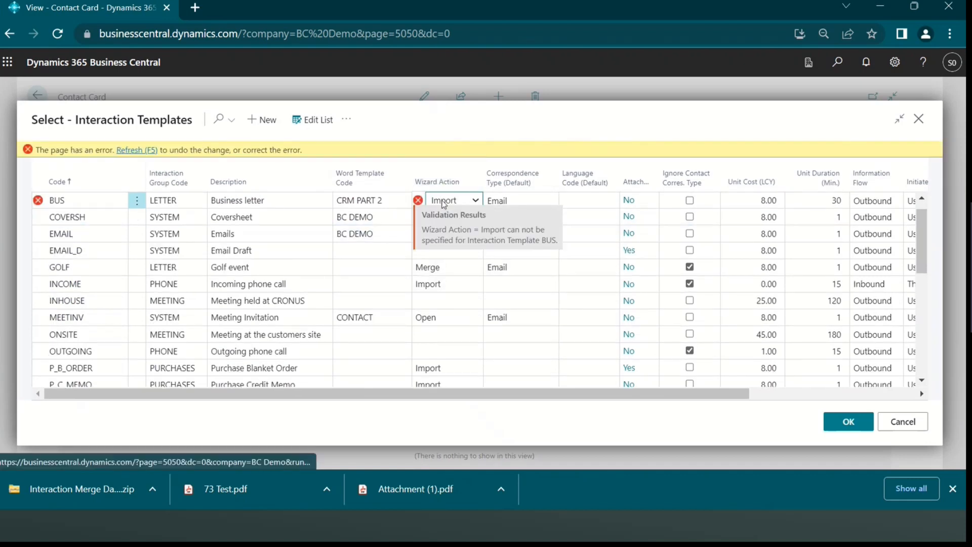
{"action": "left_click", "coordinate": [449, 204]}
{"action": "left_click", "coordinate": [453, 223]}
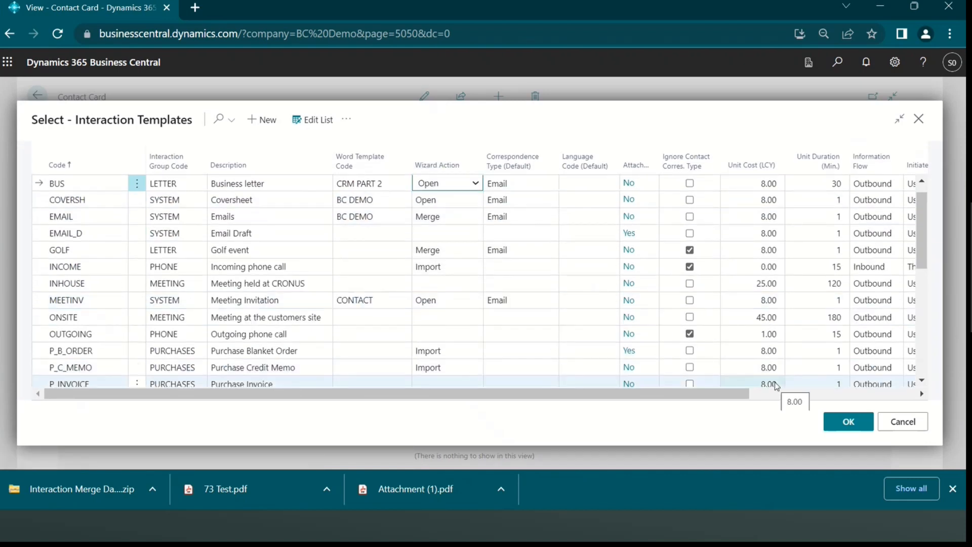
{"action": "scroll", "coordinate": [532, 286], "scroll_direction": "up", "scroll_amount": 1}
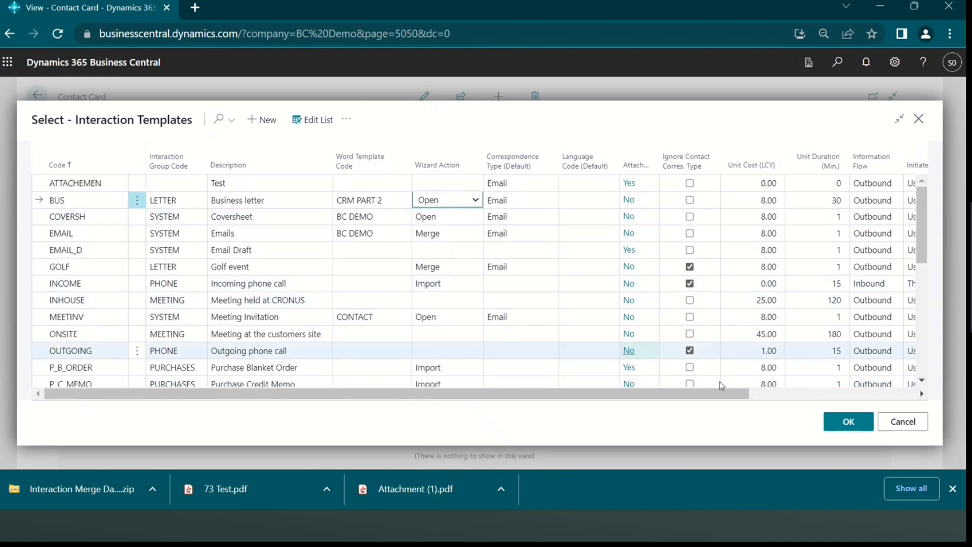
{"action": "left_click", "coordinate": [851, 420]}
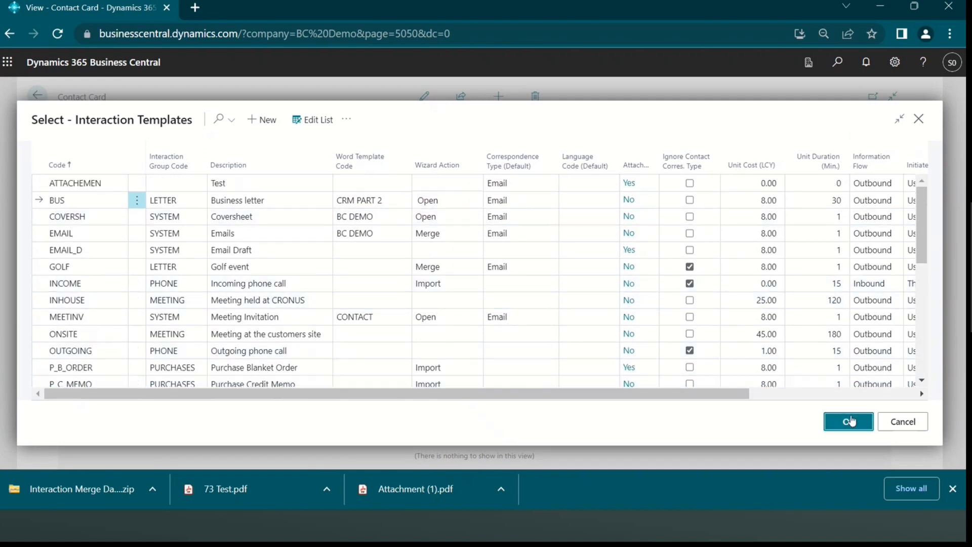
- Clear the interaction template code of the new interaction and enter BUS again
{"action": "key", "text": "BackSpace"}
{"action": "key", "text": "Tab"}
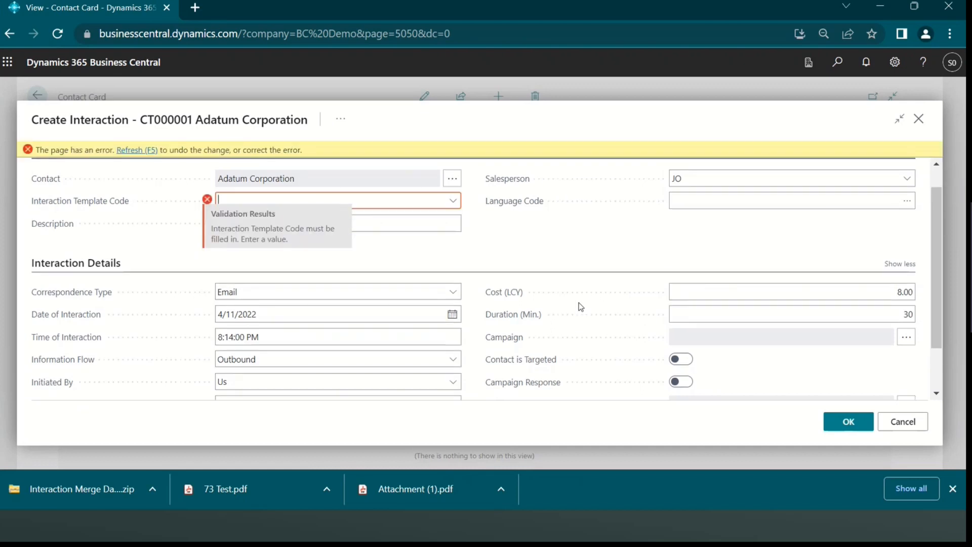
{"action": "type", "text": "bus"}
{"action": "key", "text": "Tab"}
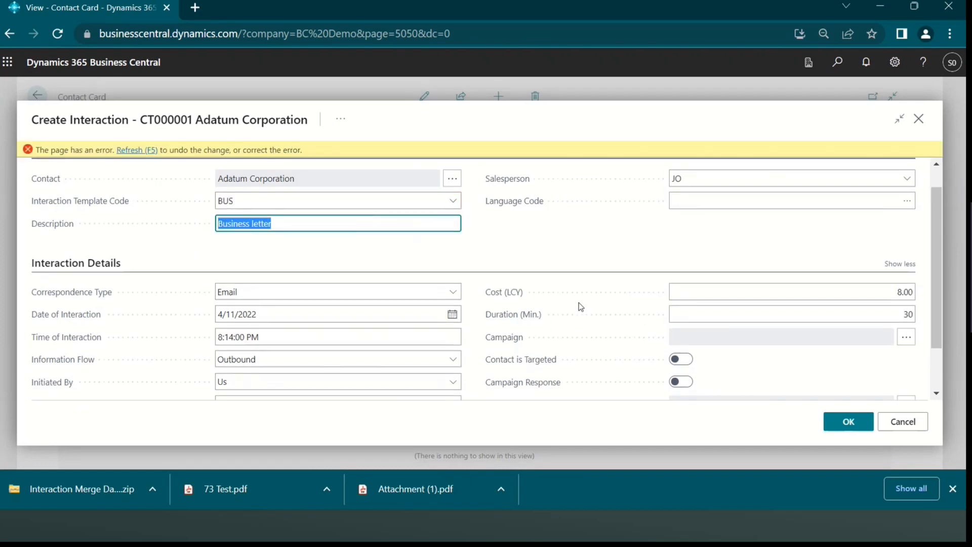
- Set the interaction's evaluation to Positive and confirm the interaction to merge the Word document
{"action": "scroll", "coordinate": [658, 379], "scroll_direction": "down", "scroll_amount": 1}
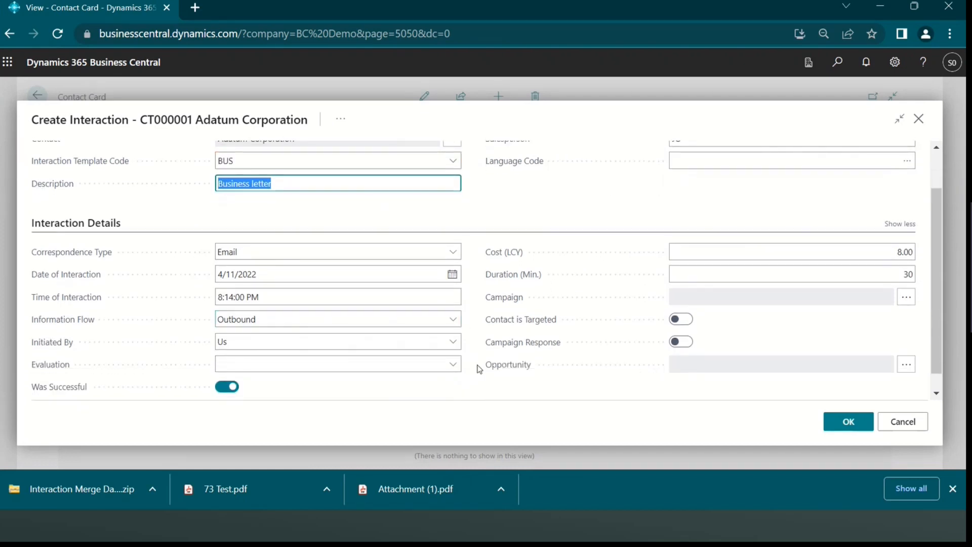
{"action": "left_click", "coordinate": [463, 374]}
{"action": "left_click", "coordinate": [421, 365]}
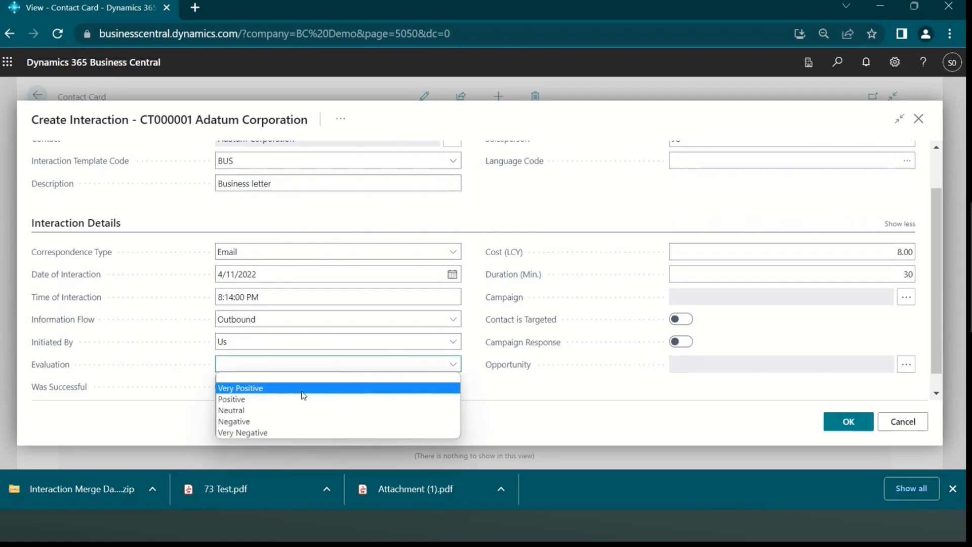
{"action": "left_click", "coordinate": [256, 399]}
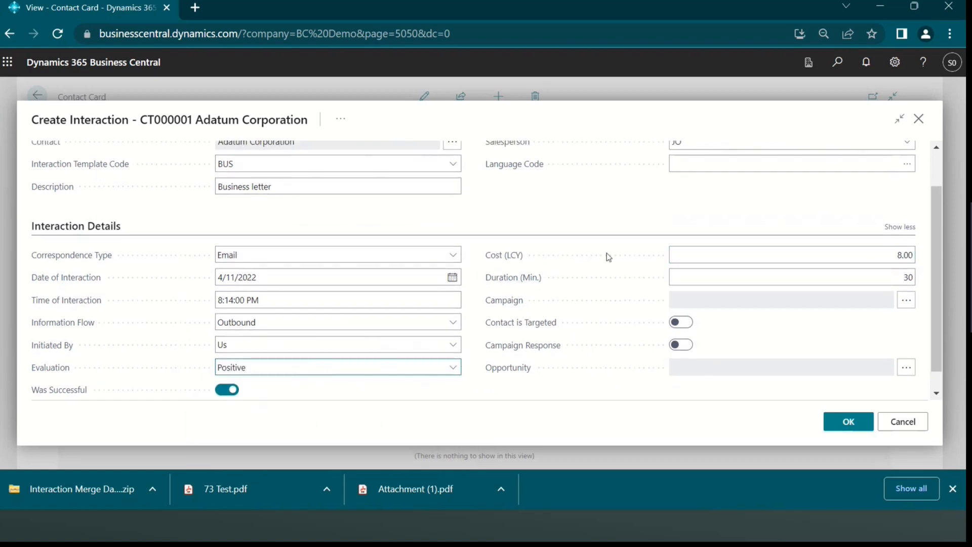
{"action": "scroll", "coordinate": [709, 347], "scroll_direction": "down", "scroll_amount": 1}
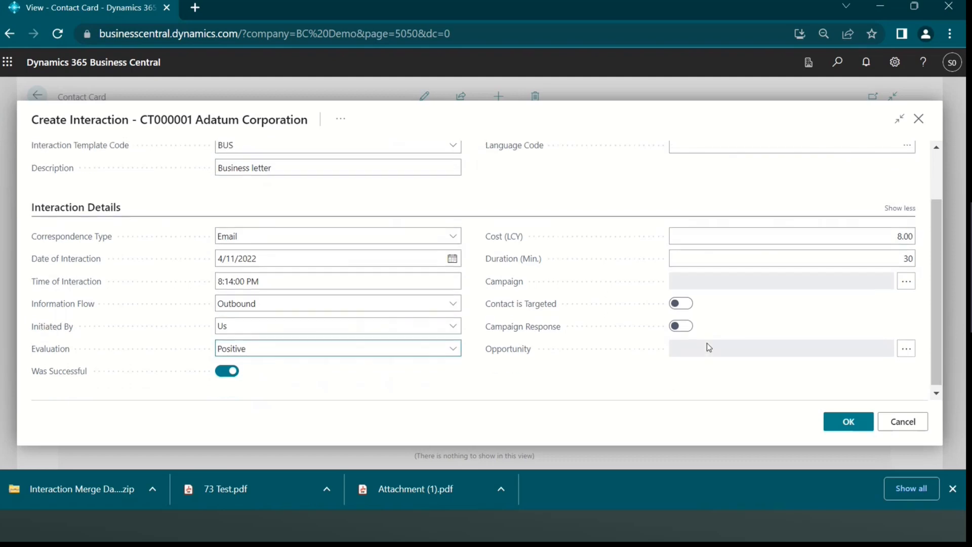
{"action": "scroll", "coordinate": [290, 211], "scroll_direction": "up", "scroll_amount": 3}
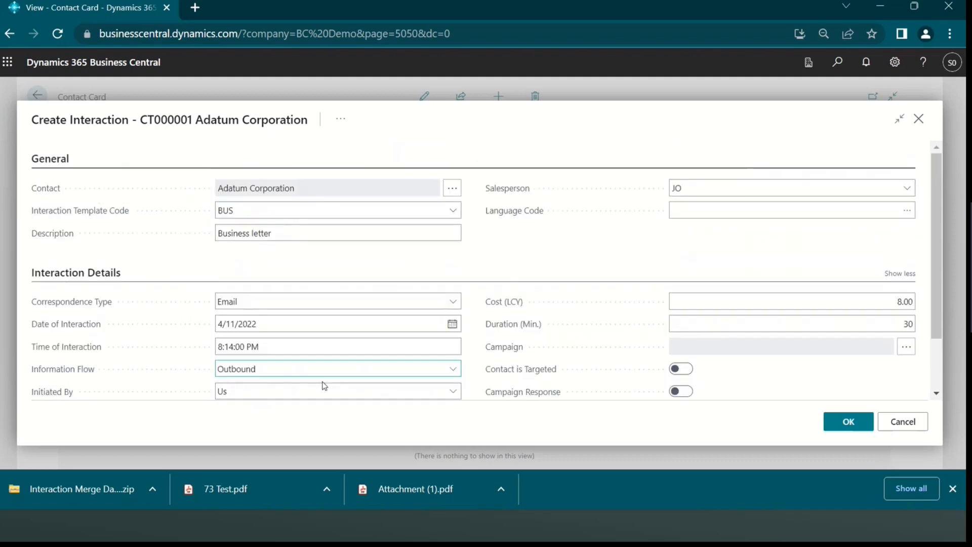
{"action": "scroll", "coordinate": [532, 348], "scroll_direction": "down", "scroll_amount": 3}
{"action": "left_click", "coordinate": [828, 421]}
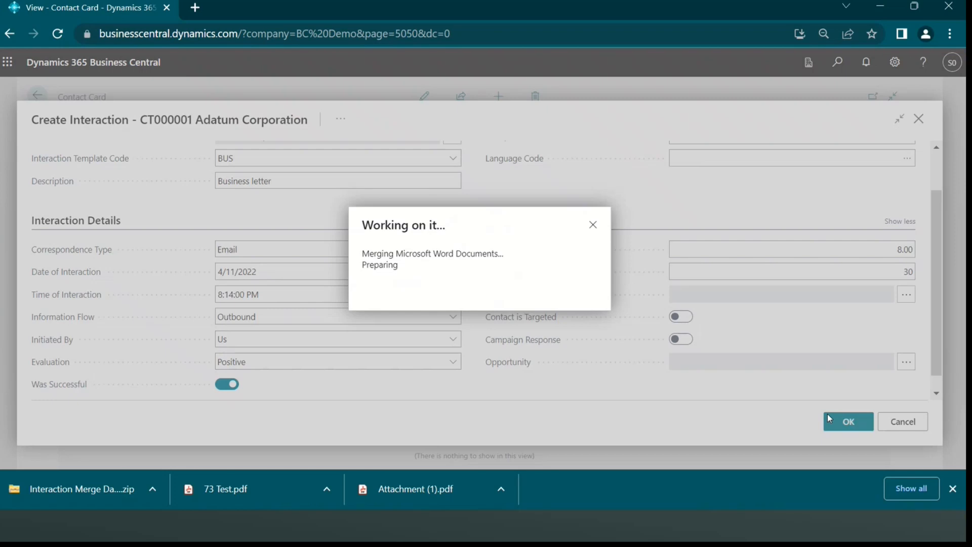
- Review the merged contact name, address and message text in the Business letter email draft
{"action": "scroll", "coordinate": [500, 391], "scroll_direction": "down", "scroll_amount": 2}
{"action": "scroll", "coordinate": [499, 391], "scroll_direction": "down", "scroll_amount": 1}
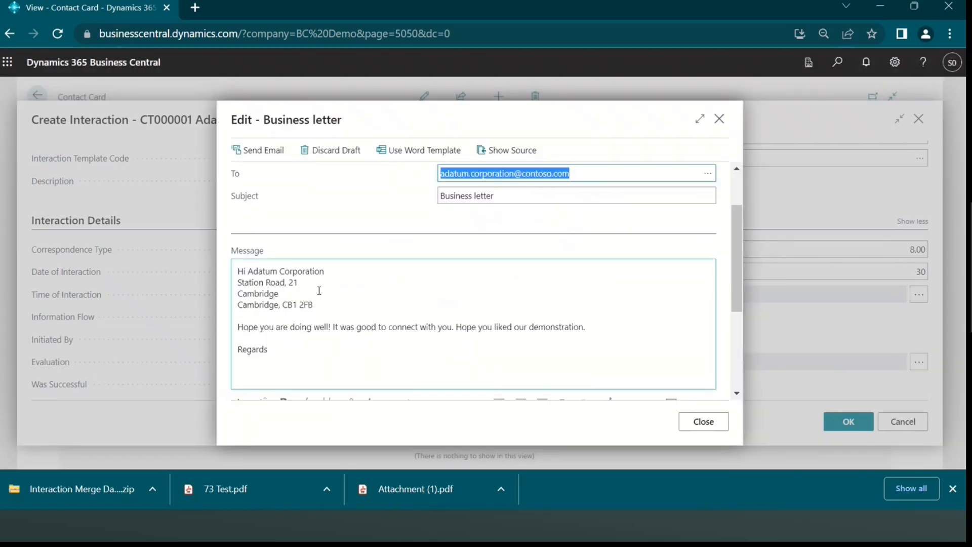
{"action": "left_click", "coordinate": [270, 273]}
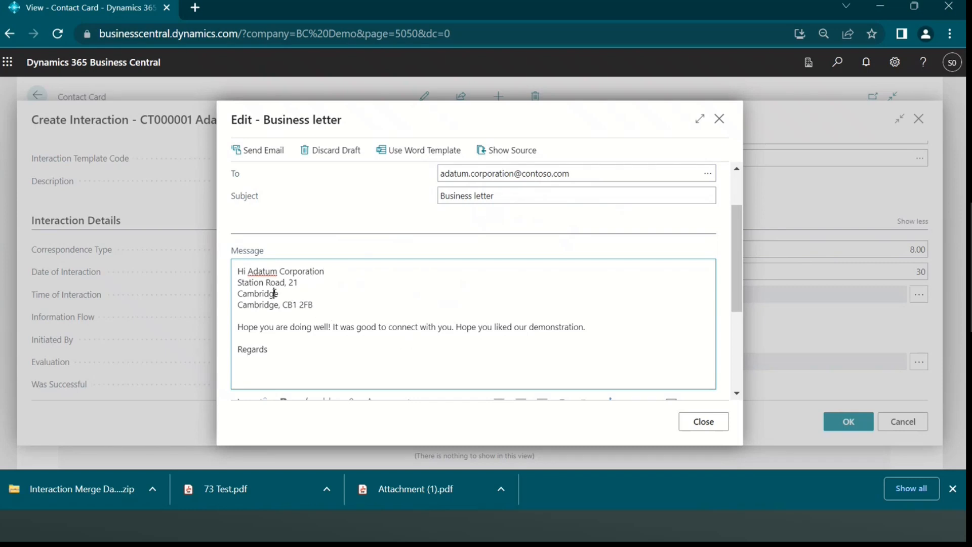
{"action": "key", "text": "Down"}
{"action": "key", "text": "Down"}
{"action": "key", "text": "Down"}
{"action": "key", "text": "Left"}
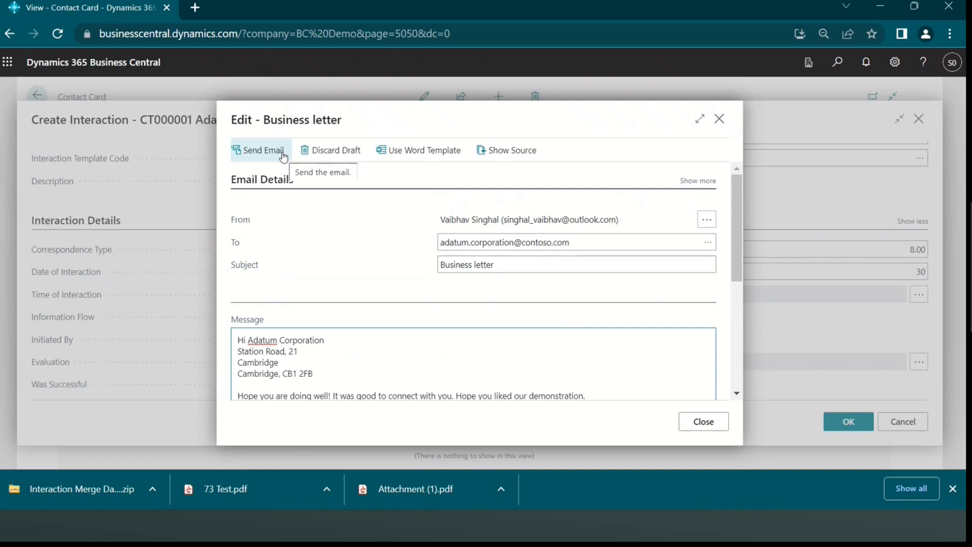
- Replace the Business letter email's recipient with the sender's copied name and address, and try to send the email
{"action": "left_click", "coordinate": [616, 241]}
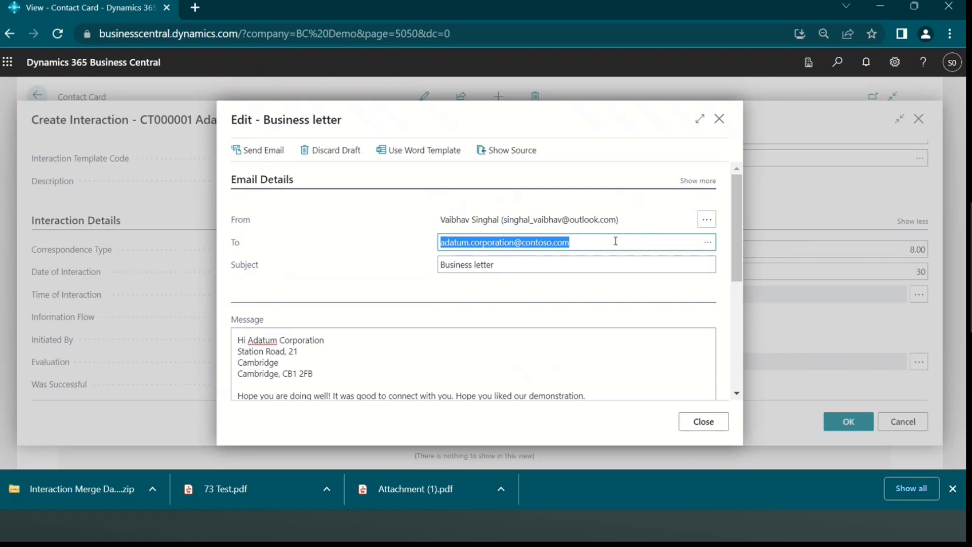
{"action": "left_click", "coordinate": [634, 218]}
{"action": "triple_click", "coordinate": [582, 221]}
{"action": "key", "text": "ctrl+c"}
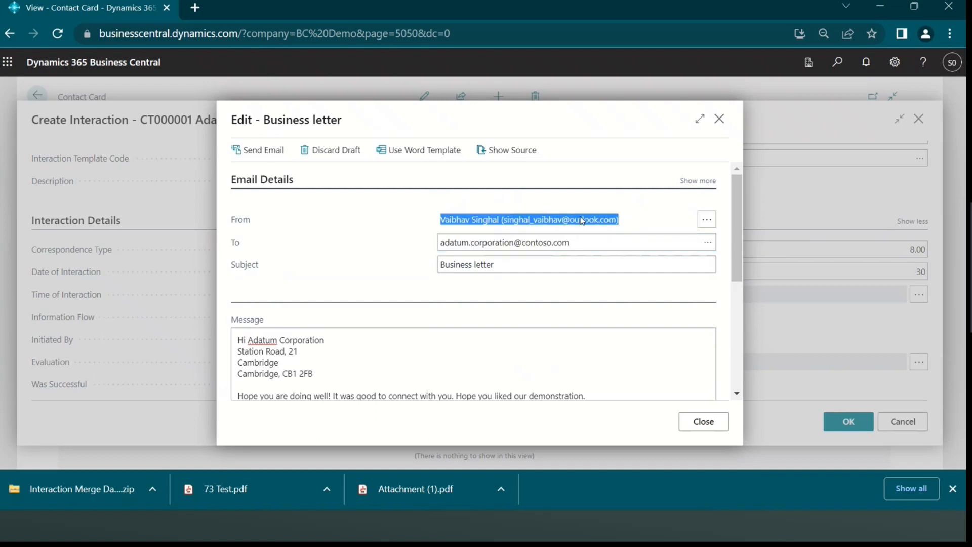
{"action": "left_click", "coordinate": [579, 243]}
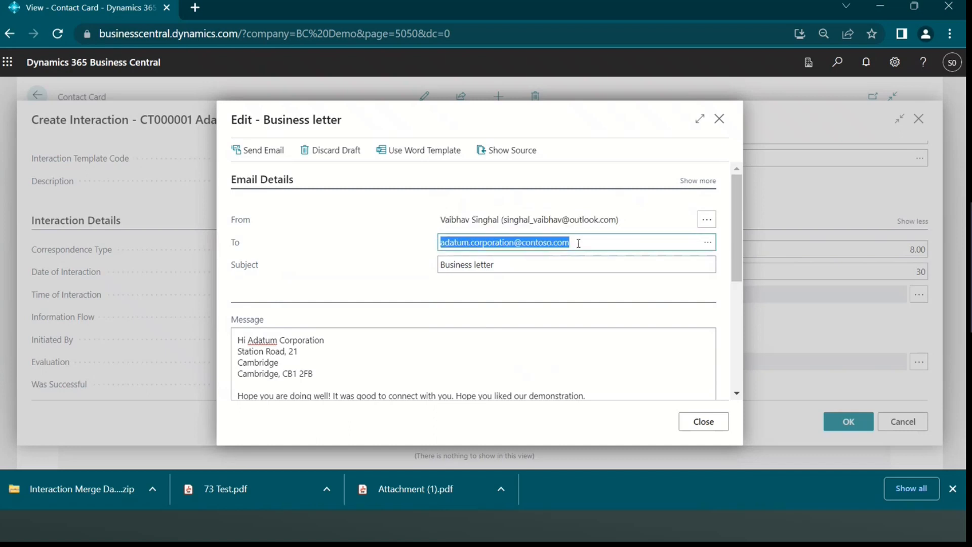
{"action": "key", "text": "ctrl+v"}
{"action": "key", "text": "Tab"}
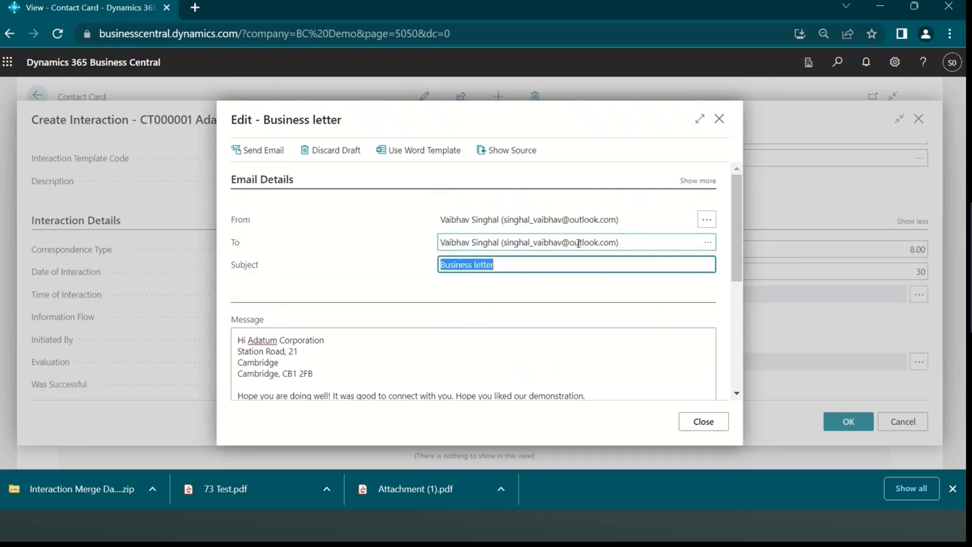
{"action": "left_click", "coordinate": [261, 152]}
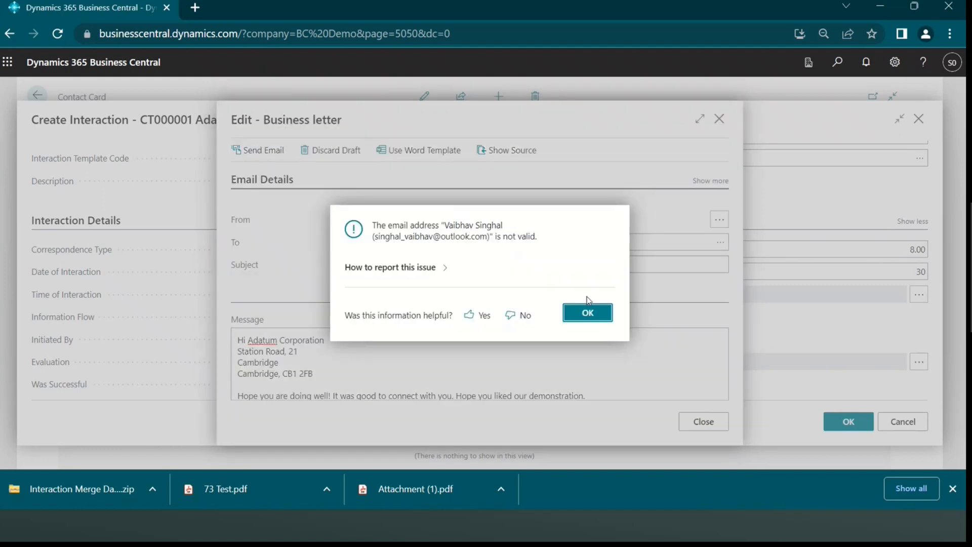
{"action": "left_click", "coordinate": [587, 312]}
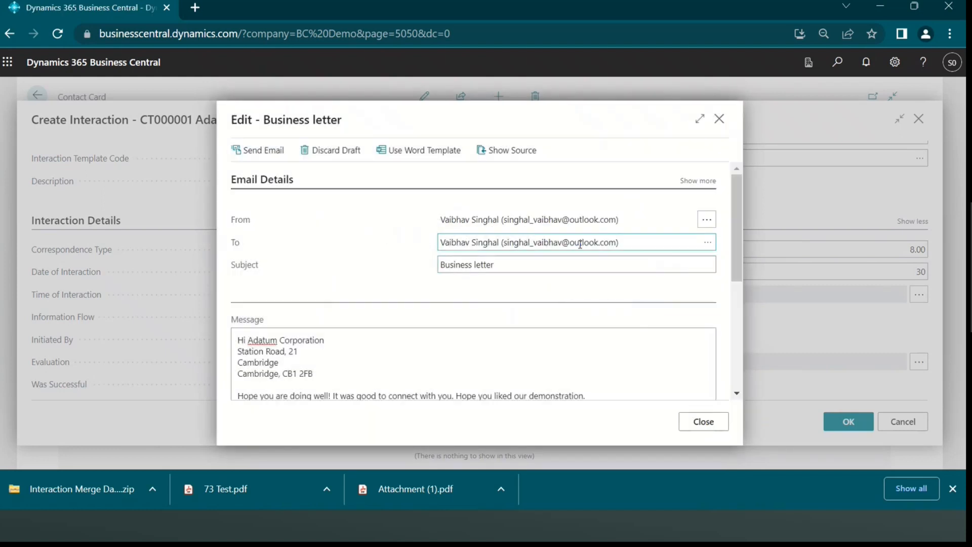
- Trim the recipient of the Business letter email to the bare email address, without name or brackets, and send the email
{"action": "triple_click", "coordinate": [501, 243]}
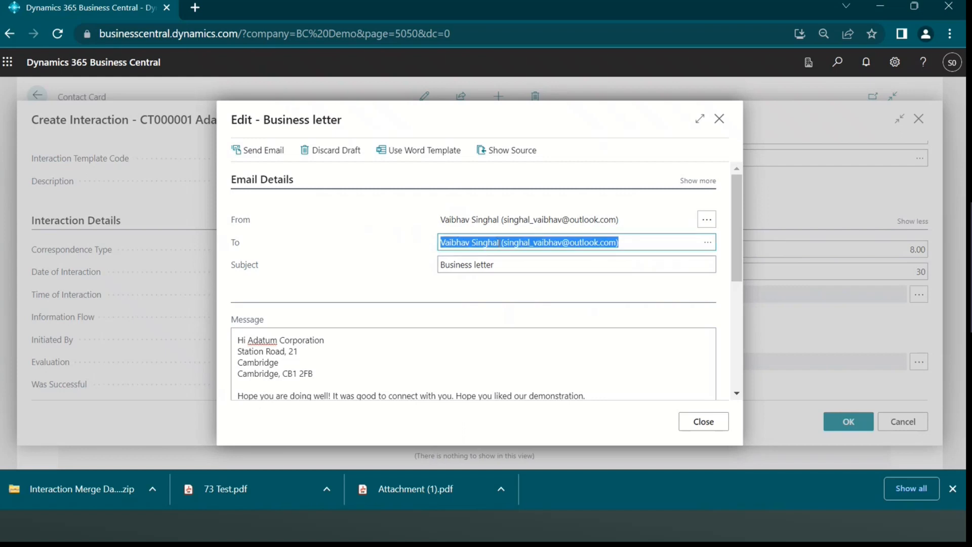
{"action": "left_click", "coordinate": [503, 242]}
{"action": "key", "text": "BackSpace"}
{"action": "key", "text": "BackSpace"}
{"action": "key", "text": "BackSpace"}
{"action": "key", "text": "BackSpace"}
{"action": "key", "text": "BackSpace"}
{"action": "key", "text": "BackSpace"}
{"action": "key", "text": "BackSpace"}
{"action": "key", "text": "BackSpace"}
{"action": "key", "text": "BackSpace"}
{"action": "key", "text": "BackSpace"}
{"action": "key", "text": "BackSpace"}
{"action": "key", "text": "BackSpace"}
{"action": "key", "text": "BackSpace"}
{"action": "key", "text": "BackSpace"}
{"action": "key", "text": "BackSpace"}
{"action": "key", "text": "BackSpace"}
{"action": "key", "text": "BackSpace"}
{"action": "left_click", "coordinate": [581, 241]}
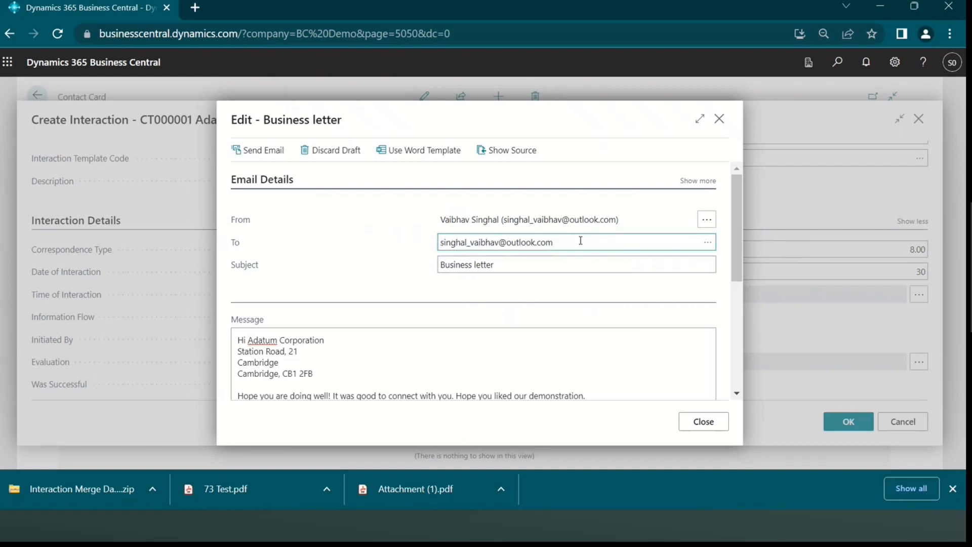
{"action": "left_click", "coordinate": [274, 151]}
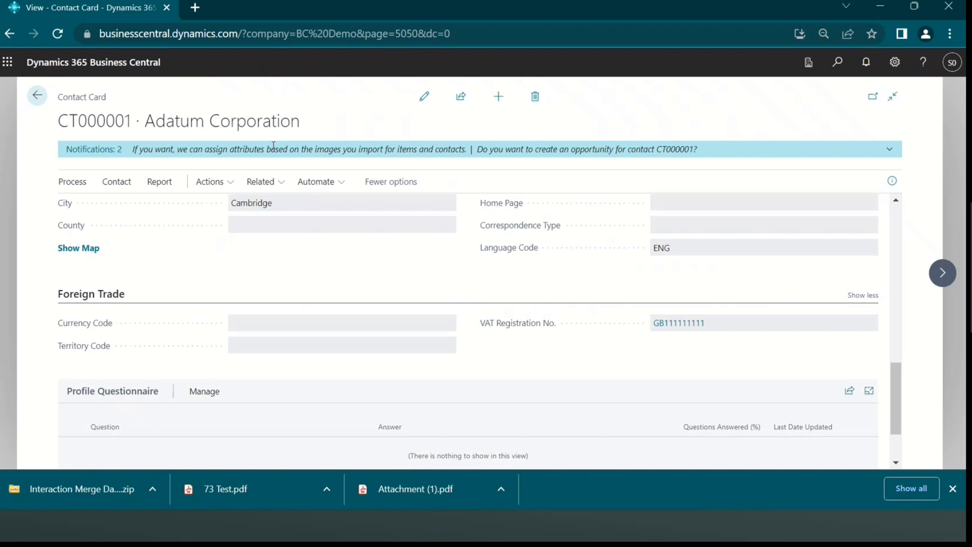
- Switch to Outlook in a new browser tab and open the newest Business letter email in the inbox
{"action": "key", "text": "ctrl+t"}
{"action": "type", "text": "out"}
{"action": "key", "text": "Return"}
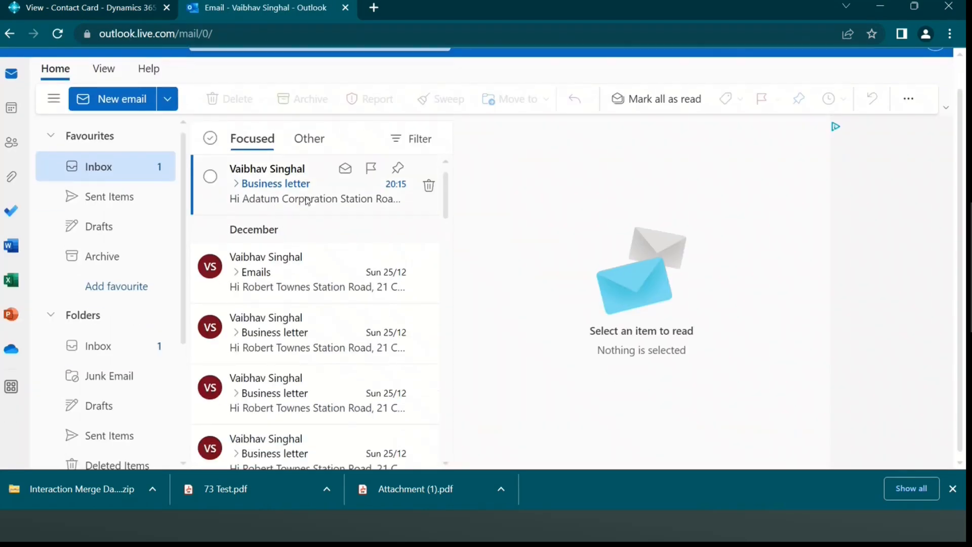
{"action": "left_click", "coordinate": [307, 200]}
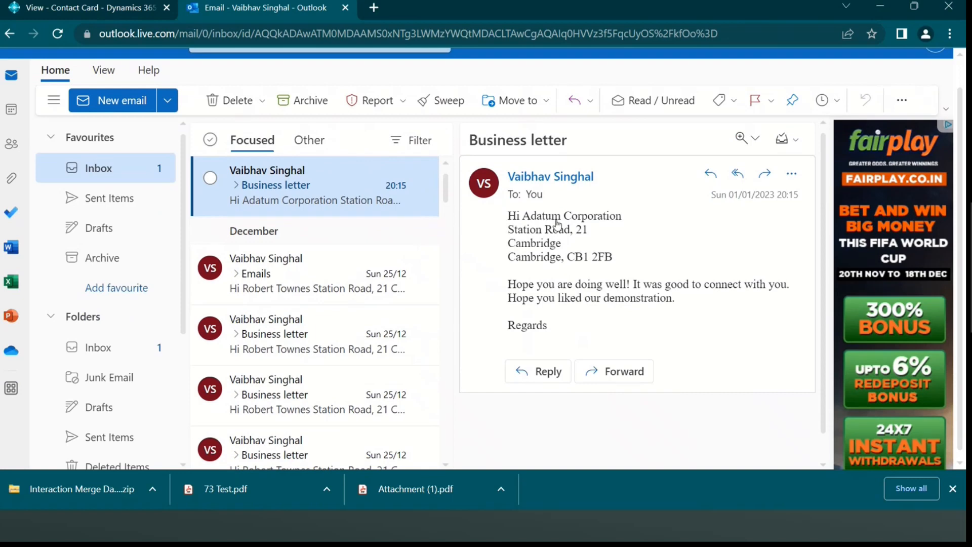
- Switch back to Business Central, look over the Adatum Corporation contact card and return to the home page
{"action": "left_click", "coordinate": [89, 7]}
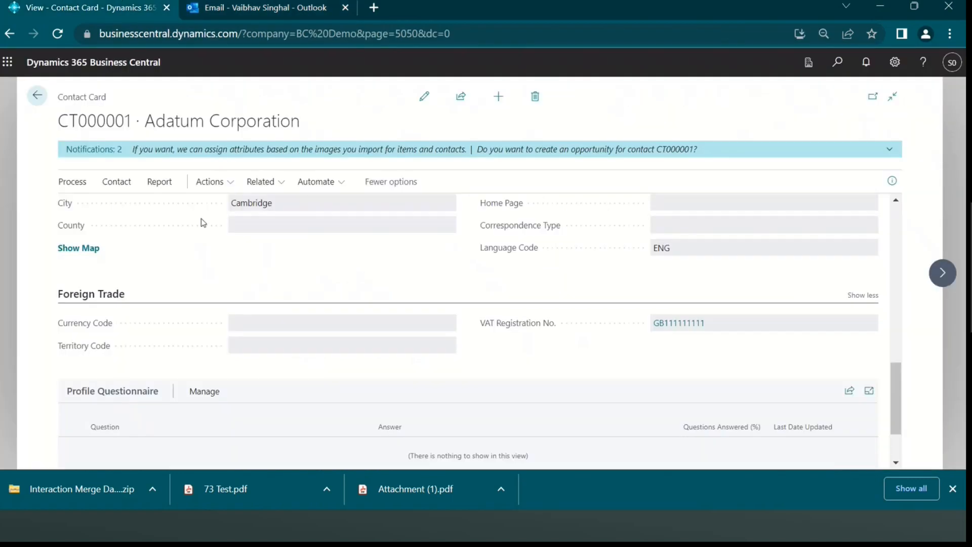
{"action": "scroll", "coordinate": [227, 243], "scroll_direction": "down", "scroll_amount": 1}
{"action": "scroll", "coordinate": [226, 244], "scroll_direction": "up", "scroll_amount": 2}
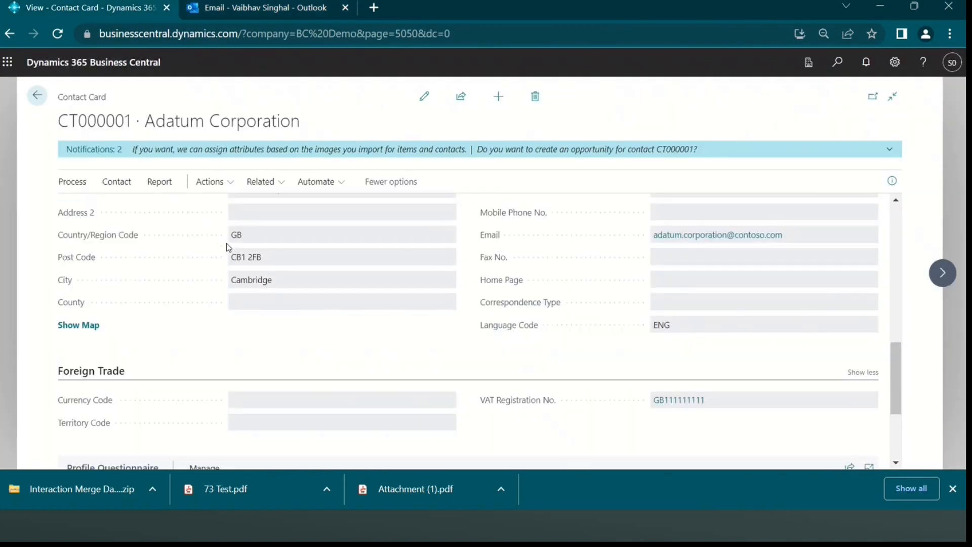
{"action": "scroll", "coordinate": [226, 244], "scroll_direction": "down", "scroll_amount": 3}
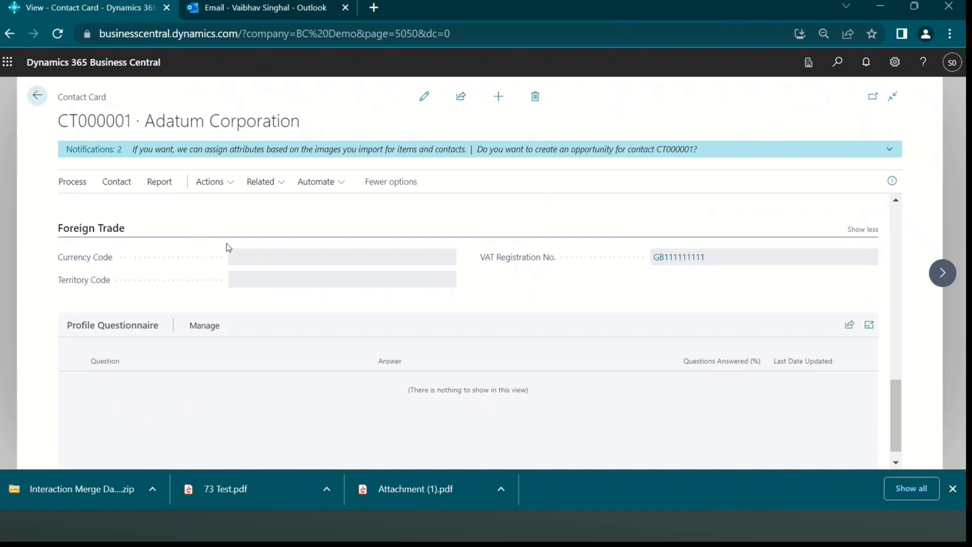
{"action": "key", "text": "XF86MonBrightnessUp"}
{"action": "scroll", "coordinate": [160, 275], "scroll_direction": "up", "scroll_amount": 1}
{"action": "key", "text": "XF86MonBrightnessUp"}
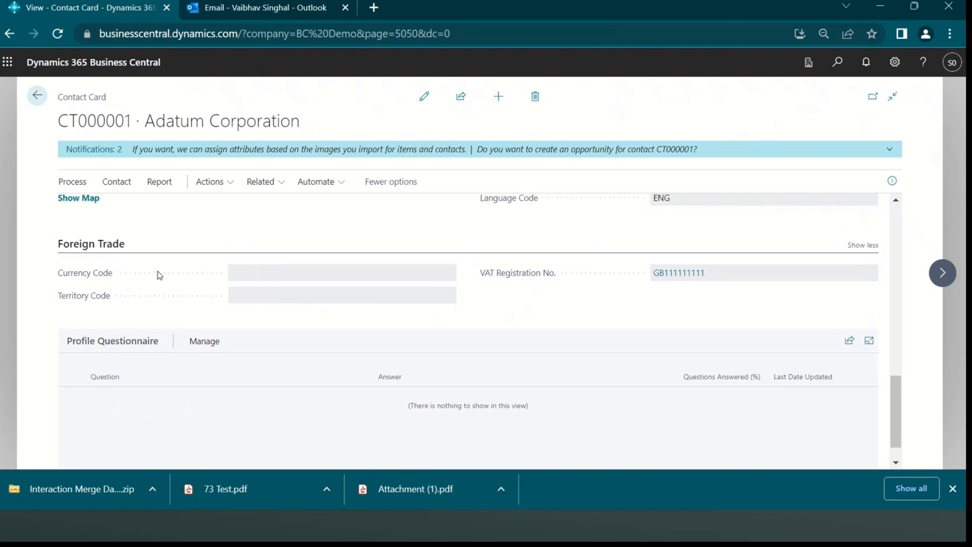
{"action": "key", "text": "alt+Left"}
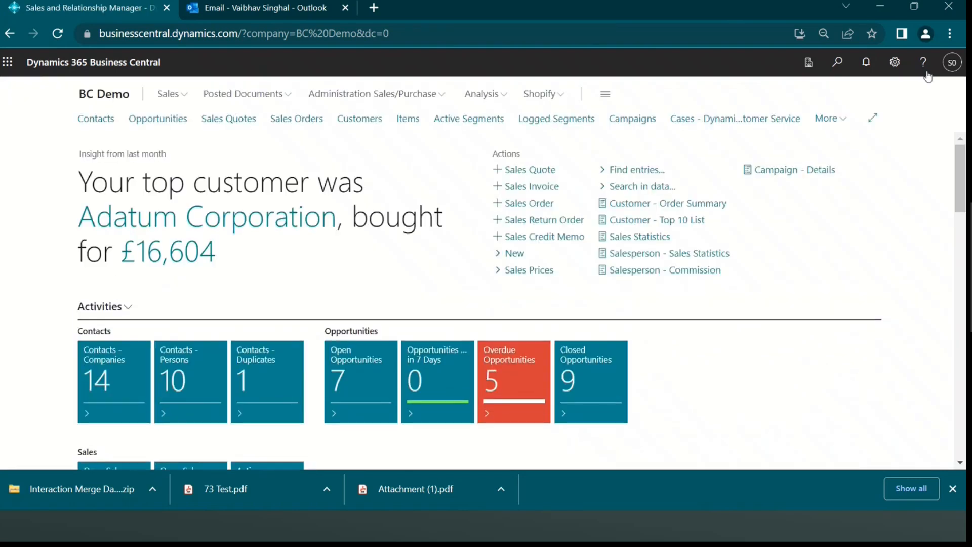
- Open the Adatum Corporation contact card, CT000001, from the Contacts list
{"action": "left_click", "coordinate": [838, 63]}
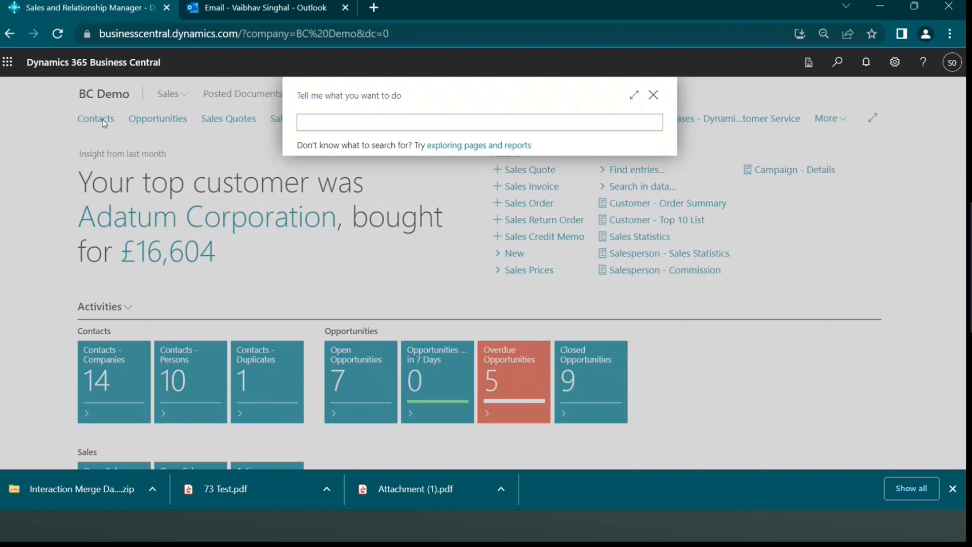
{"action": "left_click", "coordinate": [653, 95]}
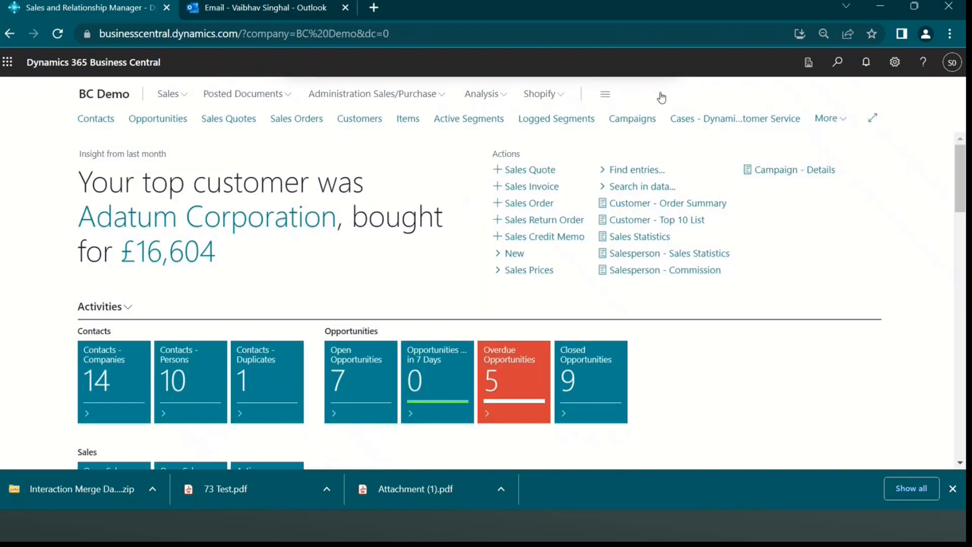
{"action": "left_click", "coordinate": [94, 122]}
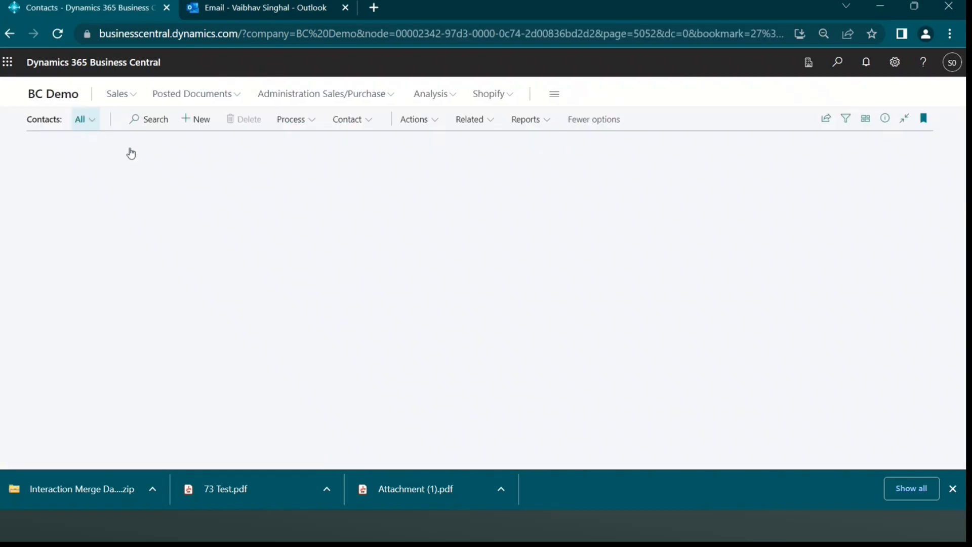
{"action": "left_click", "coordinate": [47, 177]}
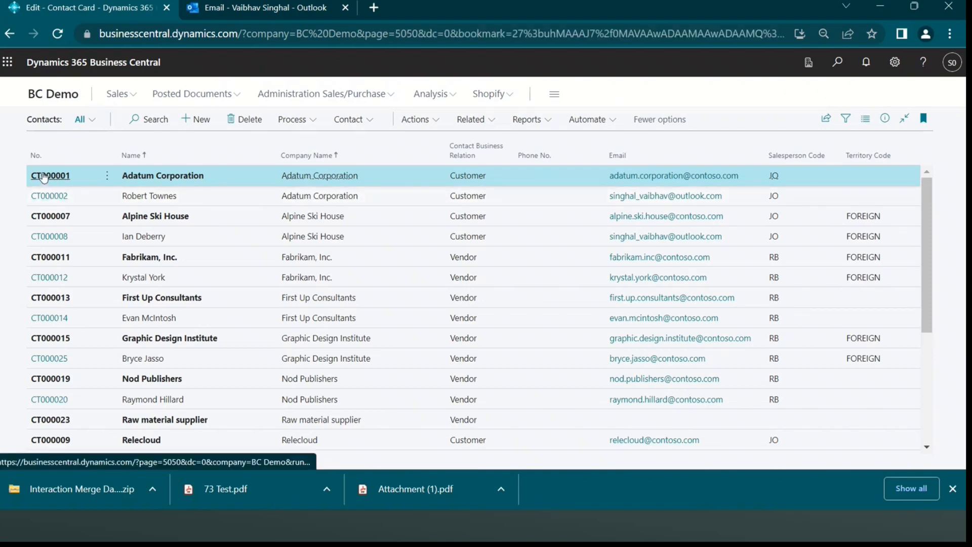
- Examine the interaction history on the Adatum Corporation card, including the Business letter entry's attachment, salesperson, evaluation, date and time
{"action": "scroll", "coordinate": [227, 297], "scroll_direction": "down", "scroll_amount": 5}
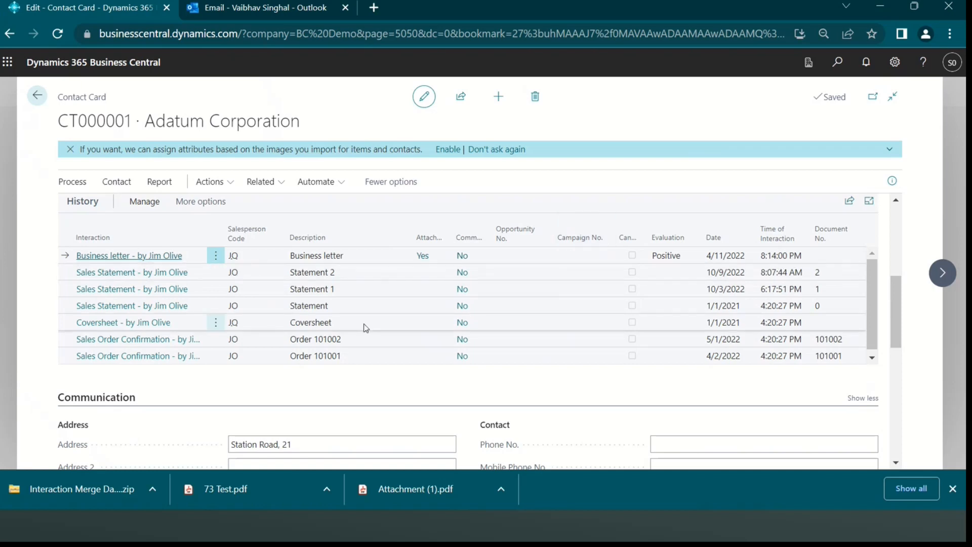
{"action": "scroll", "coordinate": [461, 326], "scroll_direction": "up", "scroll_amount": 3}
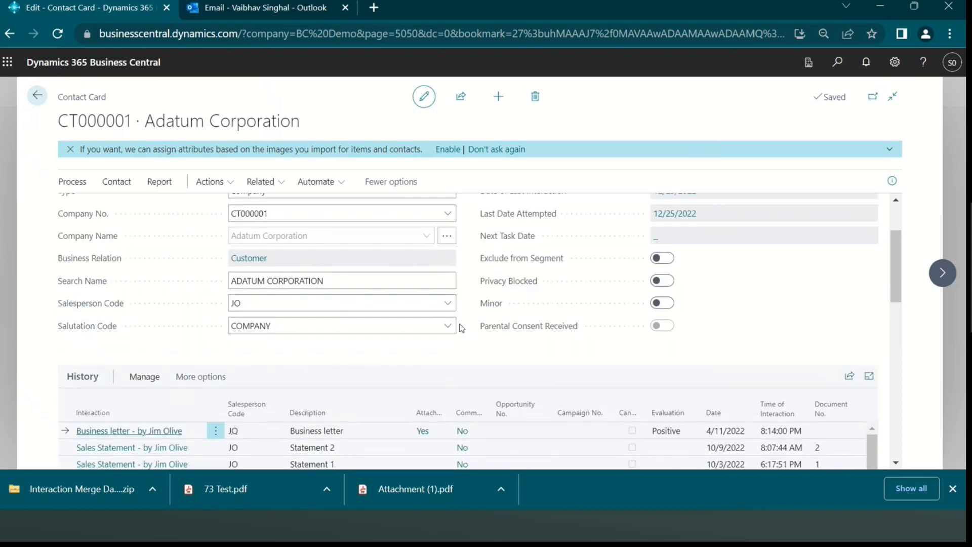
{"action": "scroll", "coordinate": [460, 324], "scroll_direction": "down", "scroll_amount": 3}
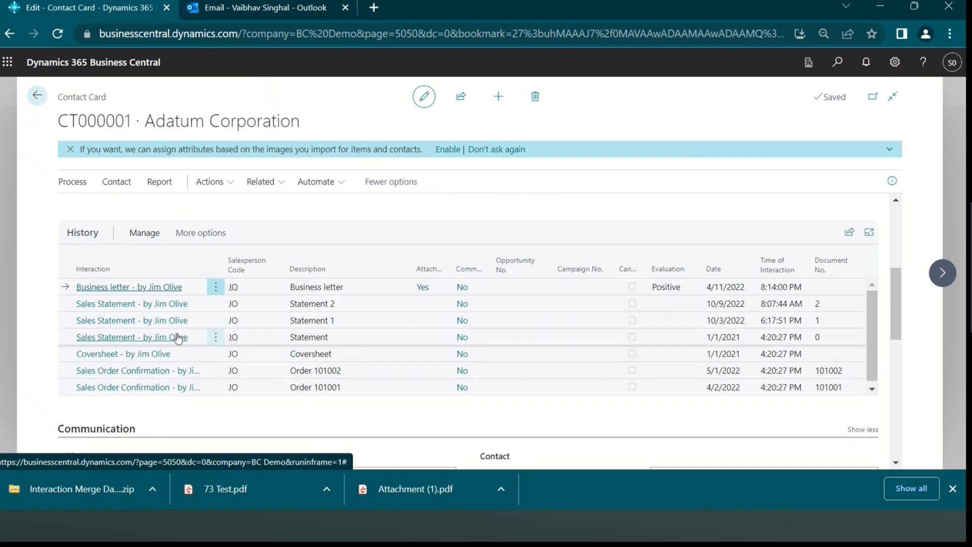
{"action": "left_click", "coordinate": [328, 326]}
{"action": "scroll", "coordinate": [319, 339], "scroll_direction": "up", "scroll_amount": 2}
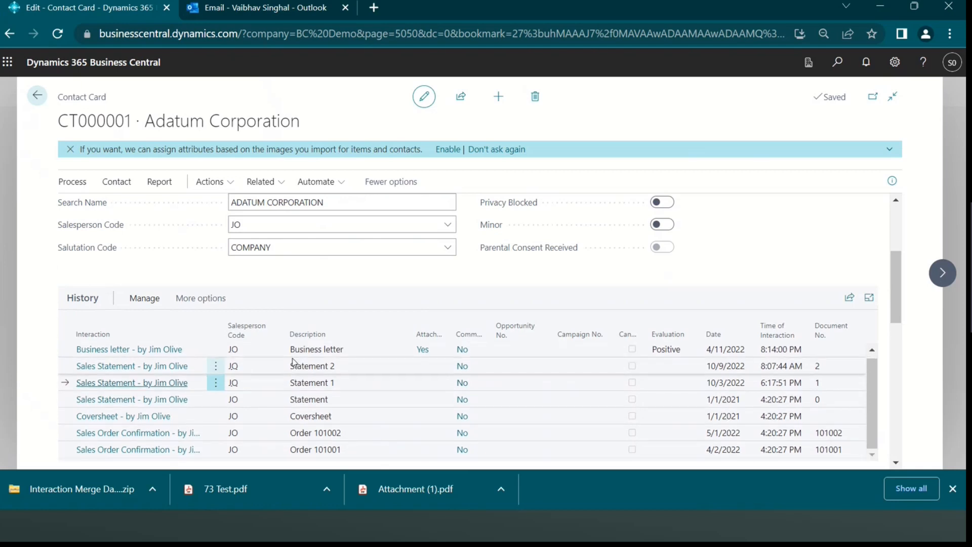
{"action": "mouse_move", "coordinate": [251, 332]}
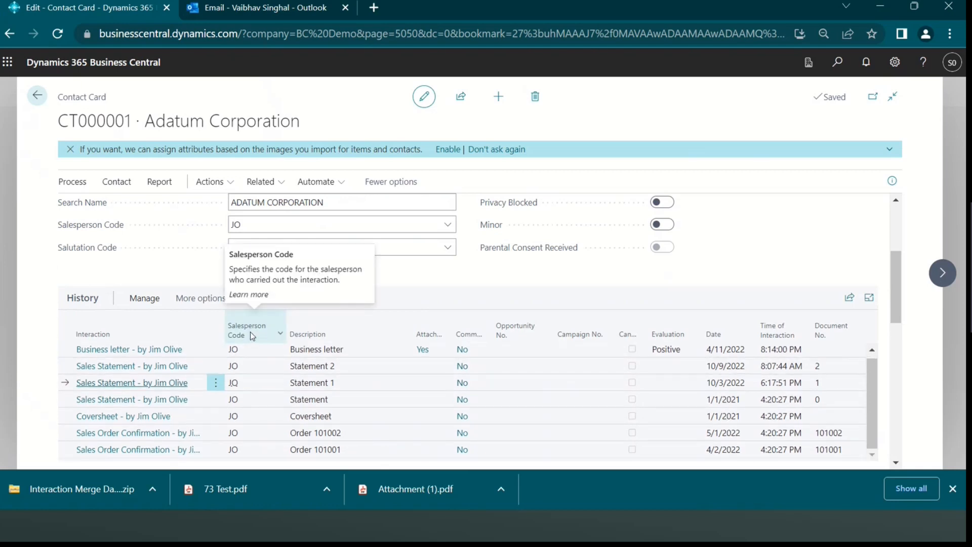
{"action": "scroll", "coordinate": [427, 298], "scroll_direction": "down", "scroll_amount": 2}
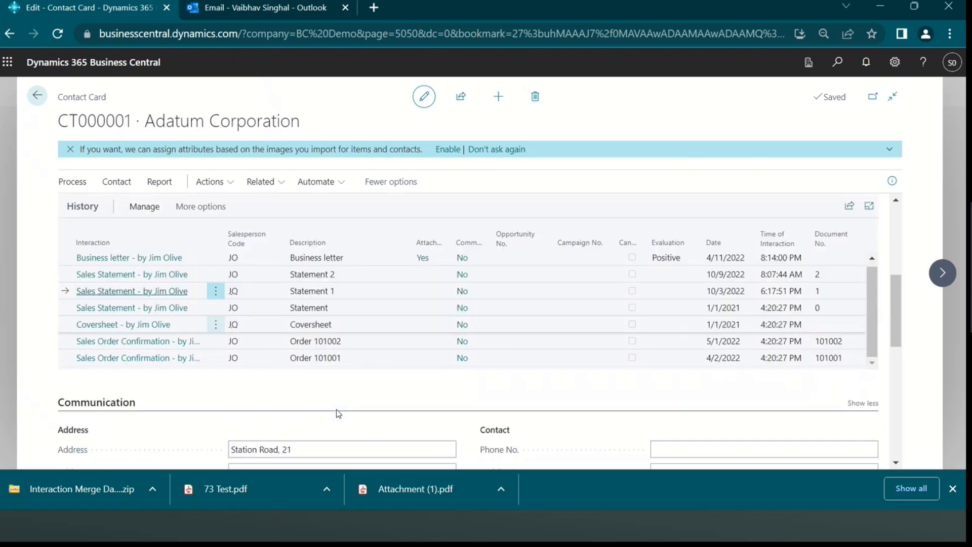
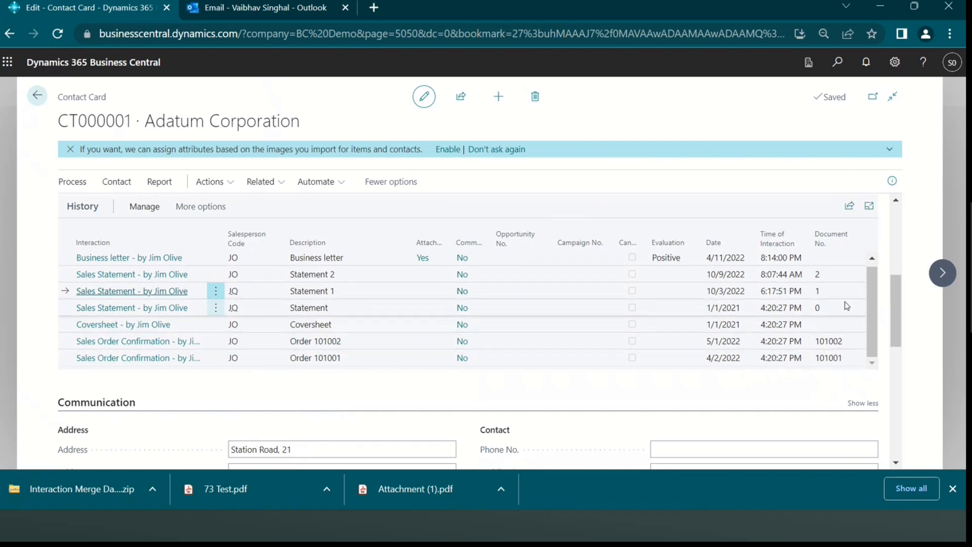
{"action": "scroll", "coordinate": [772, 296], "scroll_direction": "up", "scroll_amount": 1}
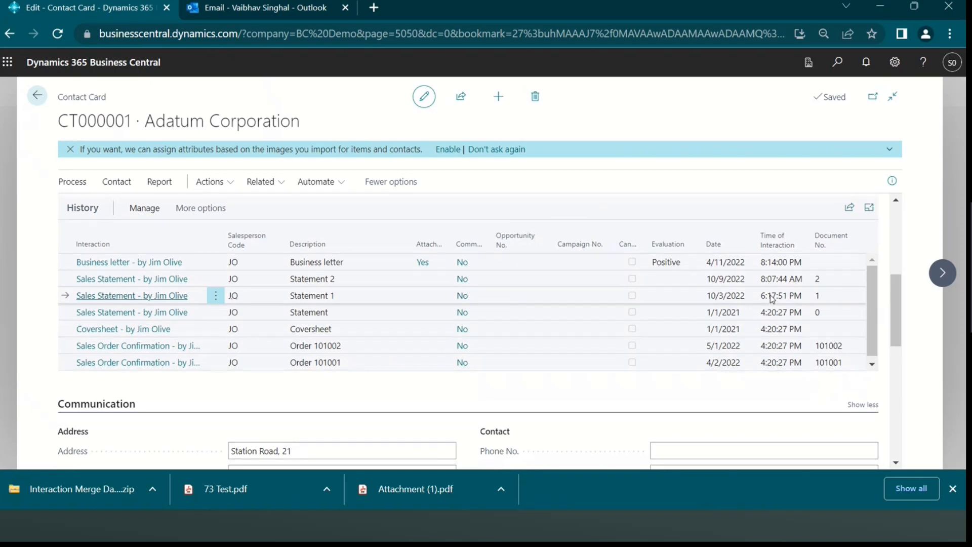
{"action": "scroll", "coordinate": [746, 230], "scroll_direction": "up", "scroll_amount": 3}
{"action": "scroll", "coordinate": [748, 235], "scroll_direction": "up", "scroll_amount": 3}
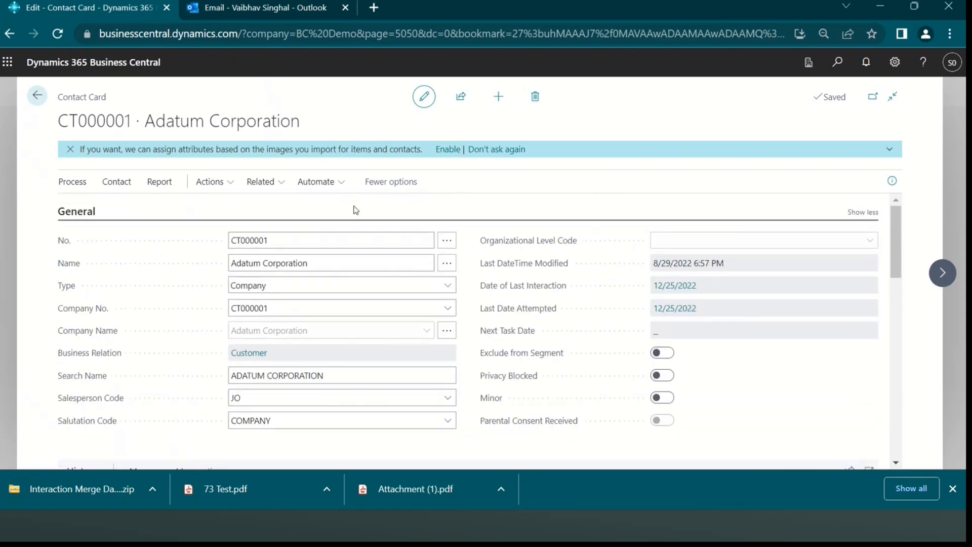
- Leave the contact card, search for "int templ" and open the Interaction Templates page
{"action": "left_click", "coordinate": [37, 95]}
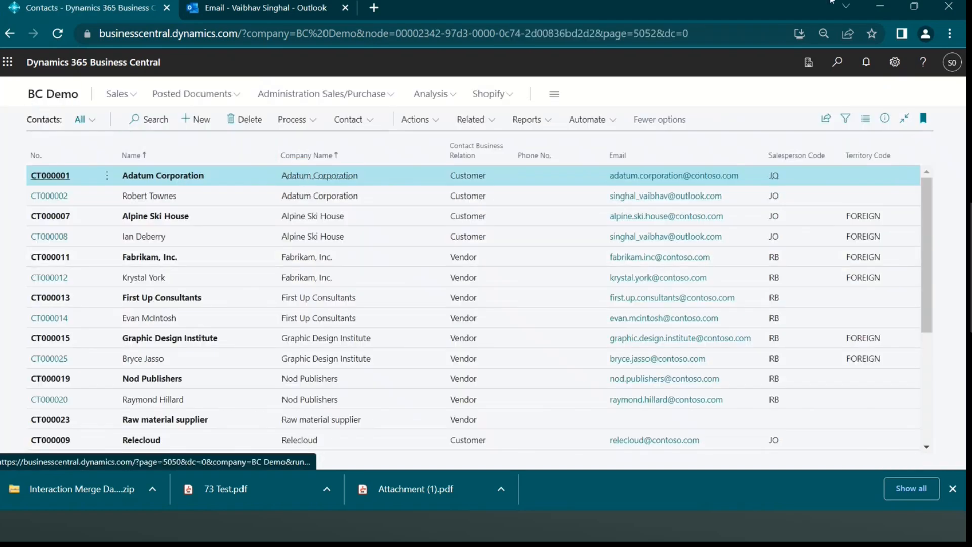
{"action": "left_click", "coordinate": [842, 68]}
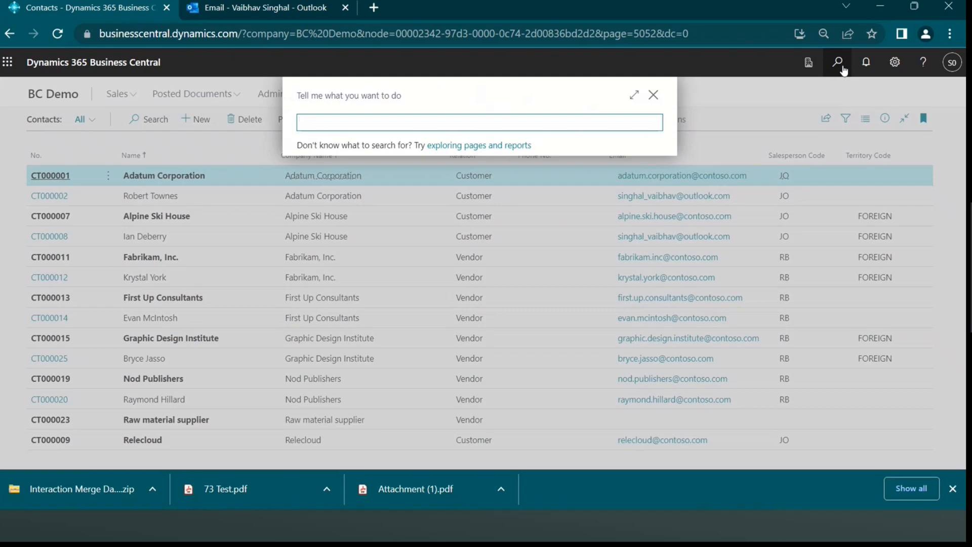
{"action": "type", "text": "int templ"}
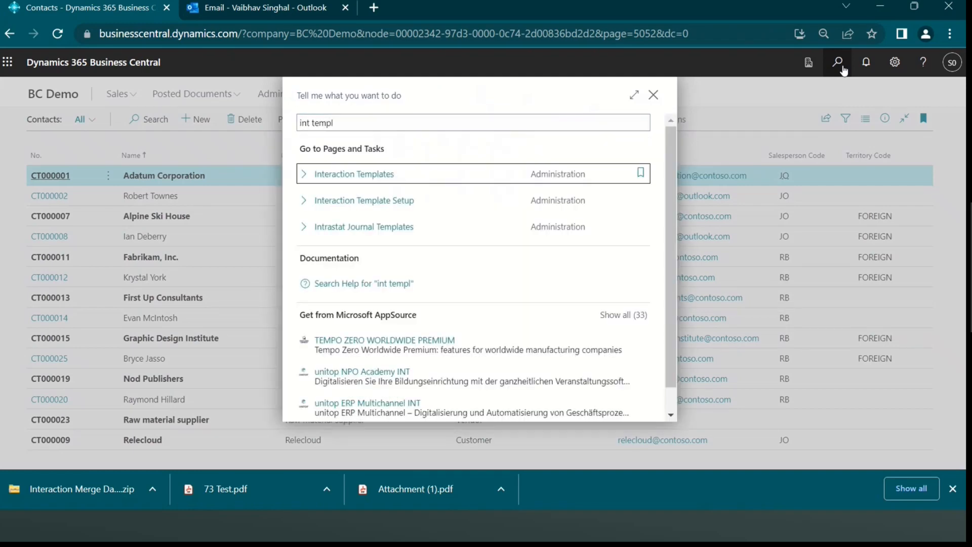
{"action": "key", "text": "Return"}
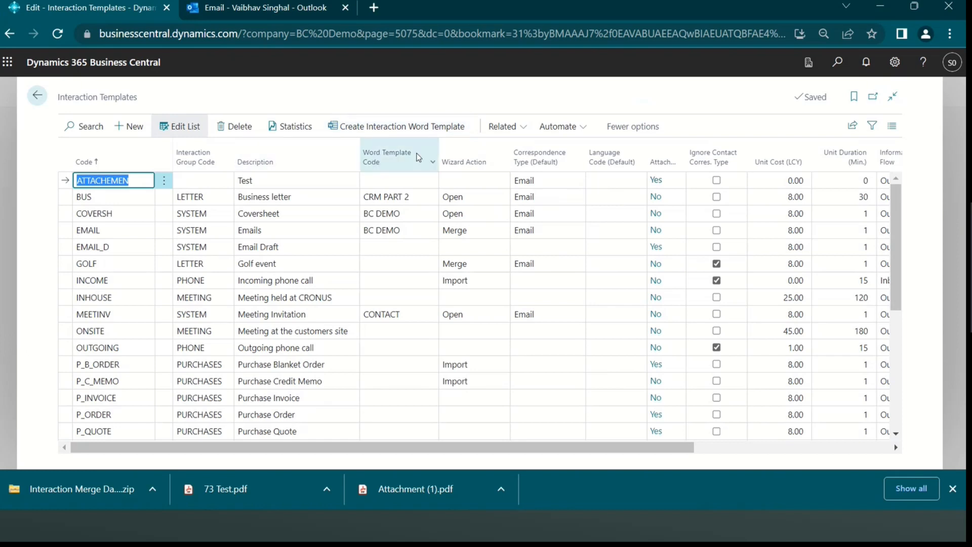
- Review the attachment actions available for the ATTACHEMEN interaction template and export its attachment
{"action": "left_click", "coordinate": [503, 126]}
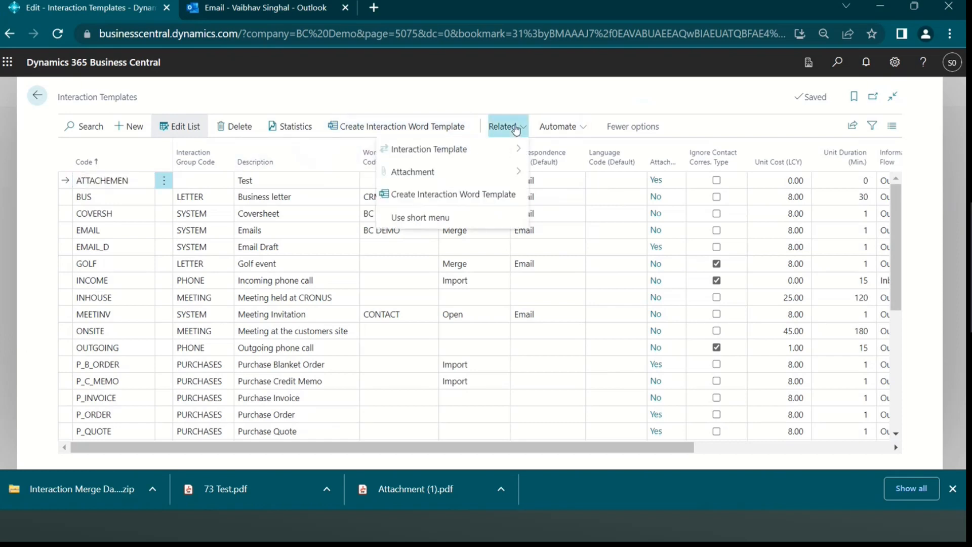
{"action": "mouse_move", "coordinate": [482, 172]}
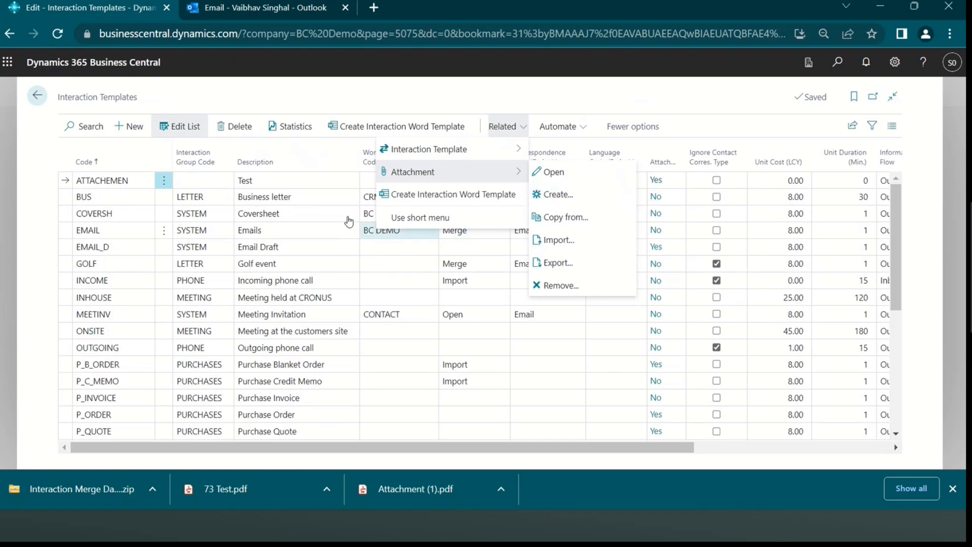
{"action": "left_click", "coordinate": [307, 182]}
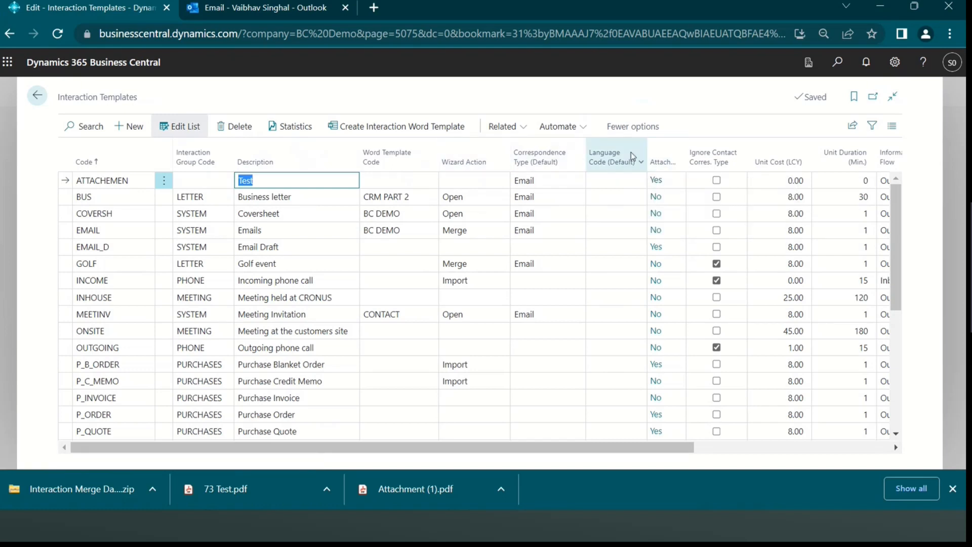
{"action": "left_click", "coordinate": [506, 128]}
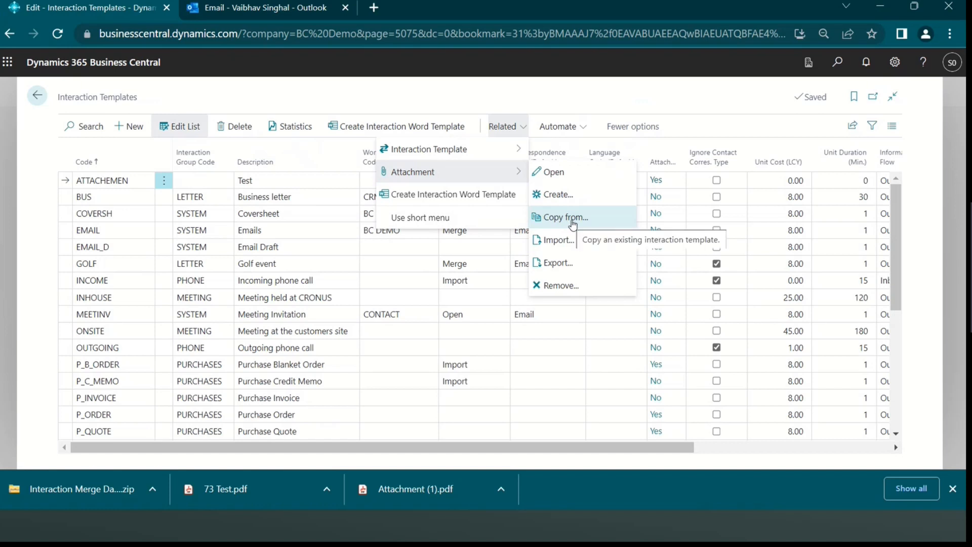
{"action": "left_click", "coordinate": [592, 262]}
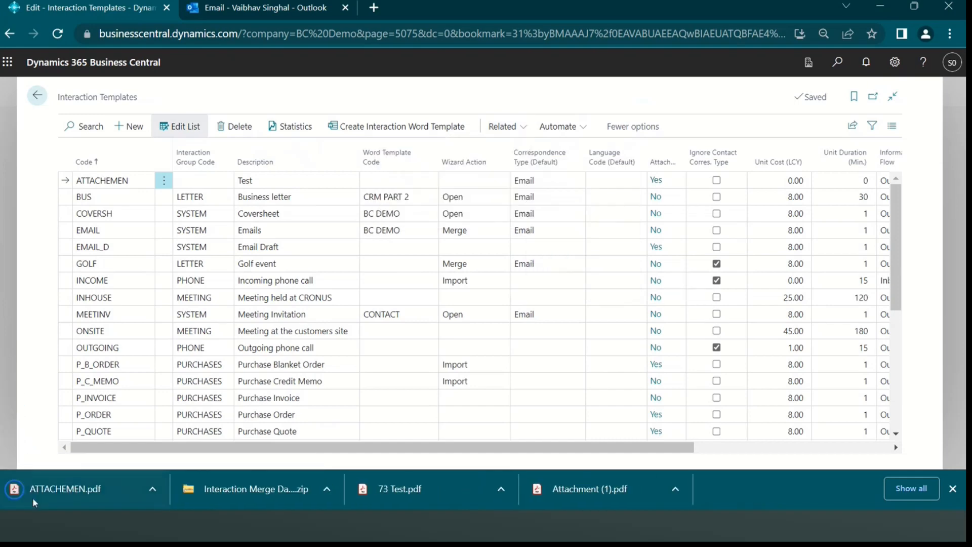
- Open the exported ATTACHEMEN.pdf, read through the sales quote document and close it
{"action": "left_click", "coordinate": [33, 498]}
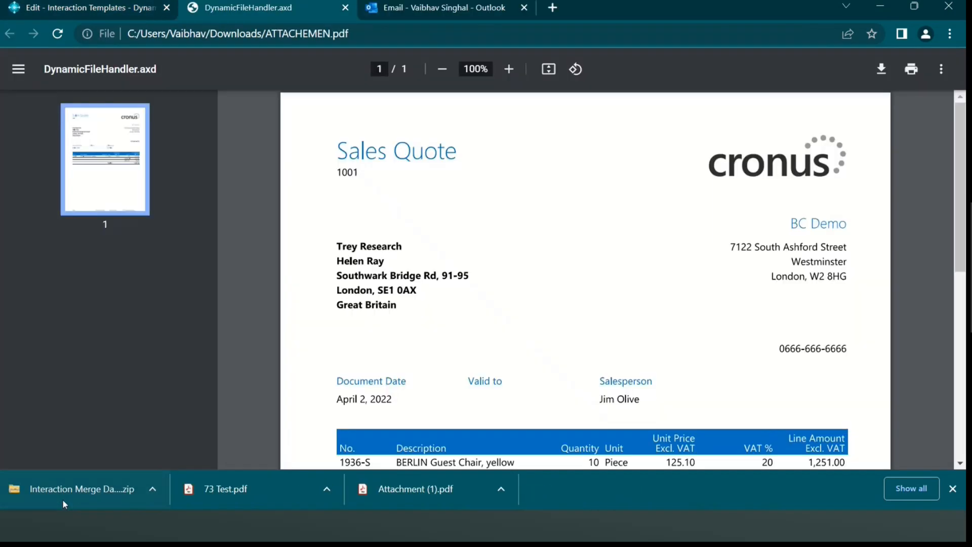
{"action": "scroll", "coordinate": [442, 371], "scroll_direction": "down", "scroll_amount": 5}
{"action": "scroll", "coordinate": [443, 371], "scroll_direction": "up", "scroll_amount": 5}
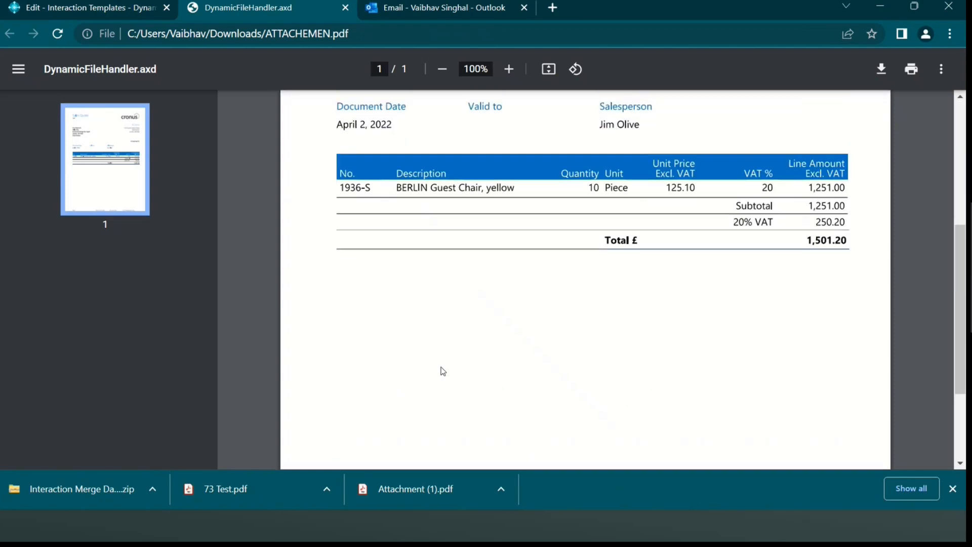
{"action": "scroll", "coordinate": [621, 357], "scroll_direction": "down", "scroll_amount": 3}
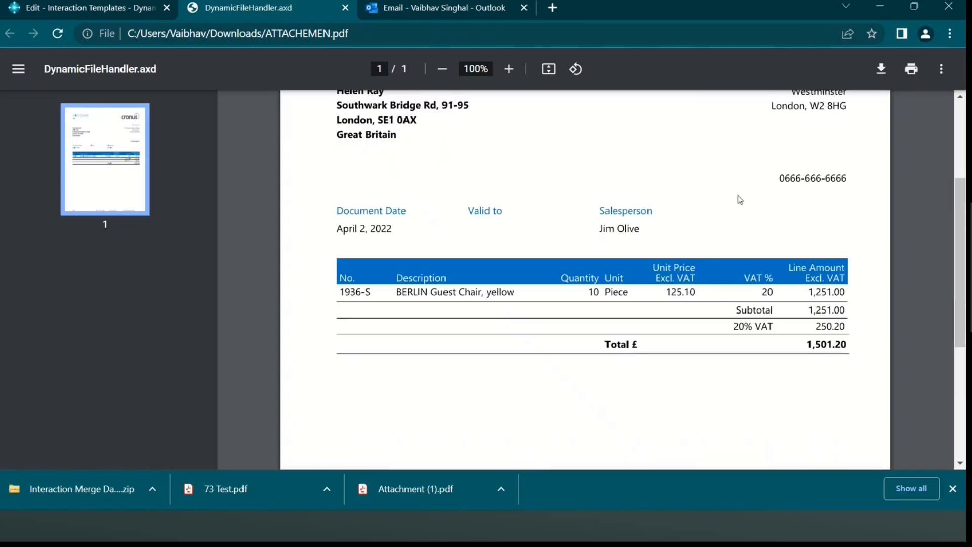
{"action": "scroll", "coordinate": [625, 181], "scroll_direction": "up", "scroll_amount": 3}
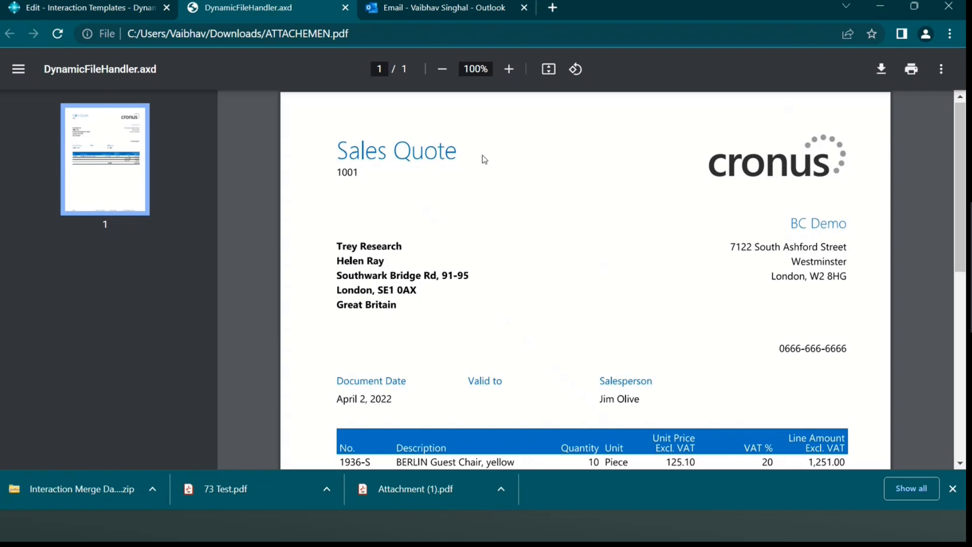
{"action": "key", "text": "ctrl+w"}
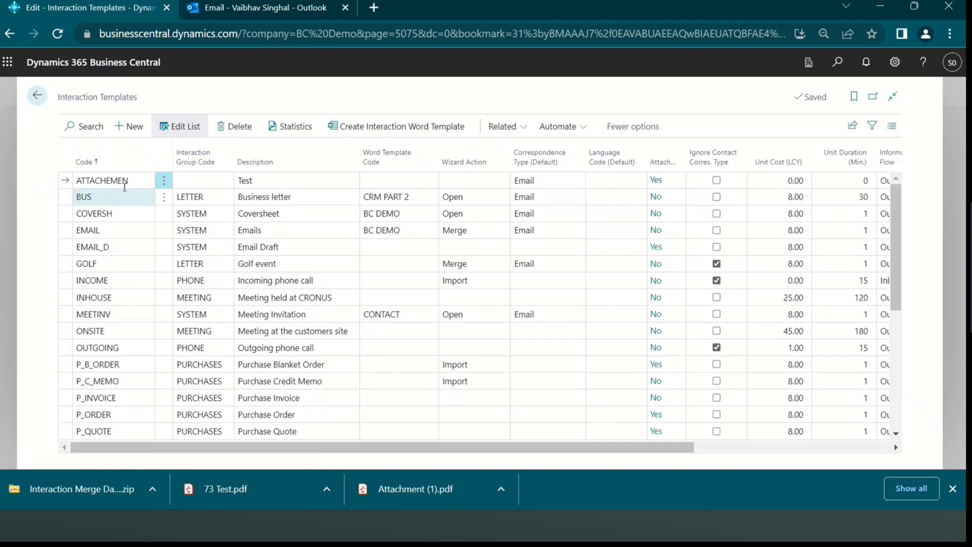
{"action": "left_click", "coordinate": [130, 180]}
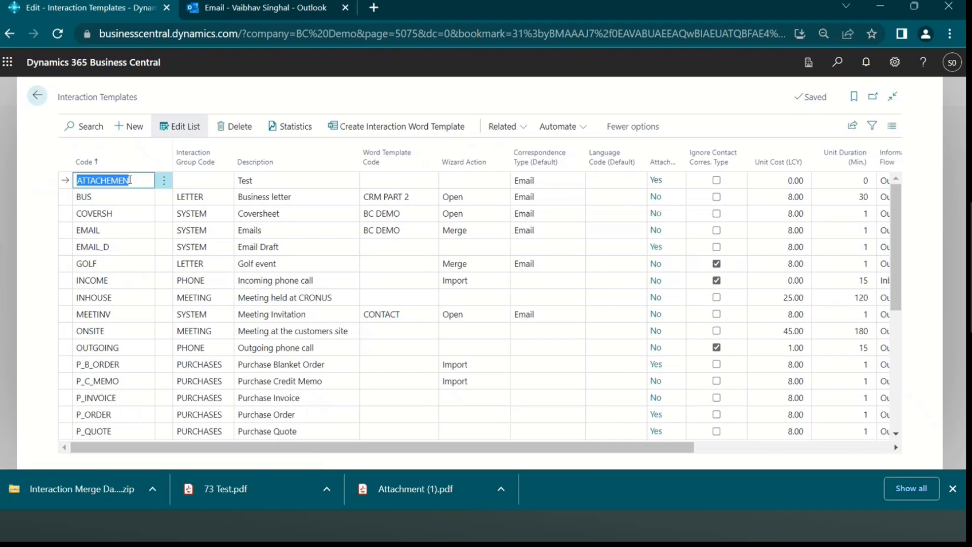
{"action": "key", "text": "Tab"}
{"action": "key", "text": "Tab"}
{"action": "key", "text": "Tab"}
{"action": "key", "text": "Tab"}
{"action": "key", "text": "Tab"}
{"action": "key", "text": "shift+Tab"}
{"action": "key", "text": "shift+Tab"}
{"action": "key", "text": "shift+Tab"}
{"action": "key", "text": "Tab"}
{"action": "key", "text": "Tab"}
{"action": "key", "text": "Tab"}
{"action": "key", "text": "Tab"}
{"action": "key", "text": "Tab"}
{"action": "key", "text": "Tab"}
{"action": "key", "text": "Tab"}
{"action": "key", "text": "shift+Tab"}
{"action": "key", "text": "shift+Tab"}
{"action": "key", "text": "shift+Tab"}
{"action": "key", "text": "shift+Tab"}
{"action": "key", "text": "shift+Tab"}
{"action": "key", "text": "shift+Tab"}
{"action": "key", "text": "shift+Tab"}
{"action": "key", "text": "shift+Tab"}
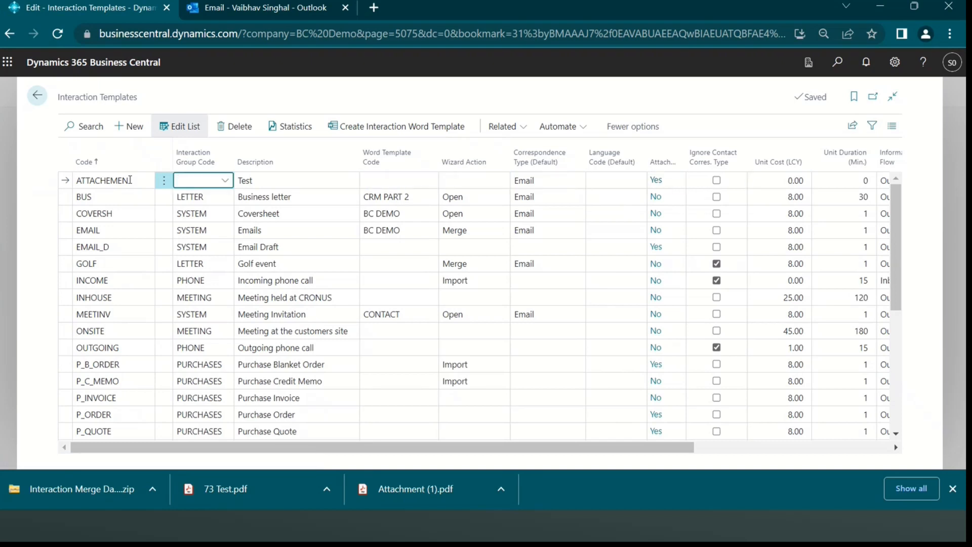
- Search for "int tem setup" and open the Interaction Template Setup page
{"action": "key", "text": "alt+q"}
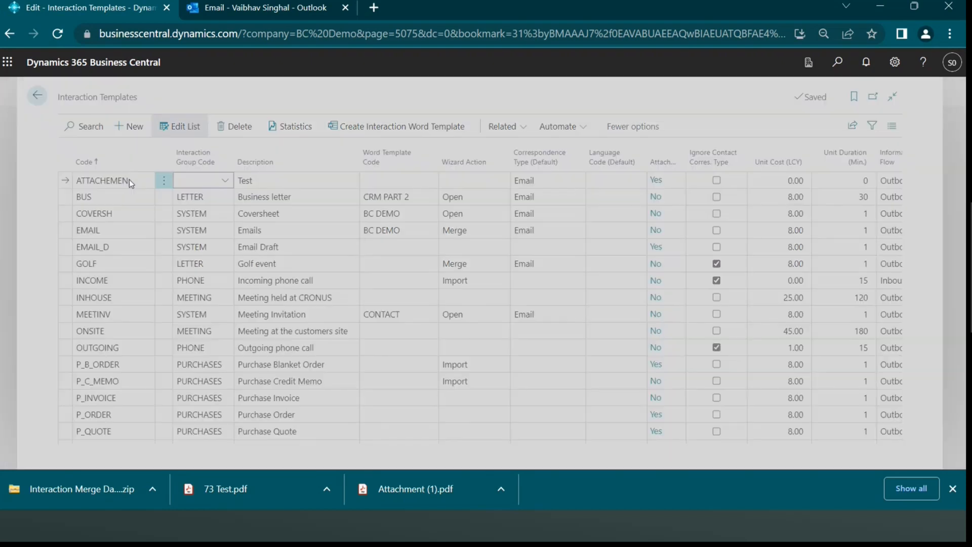
{"action": "type", "text": "int"}
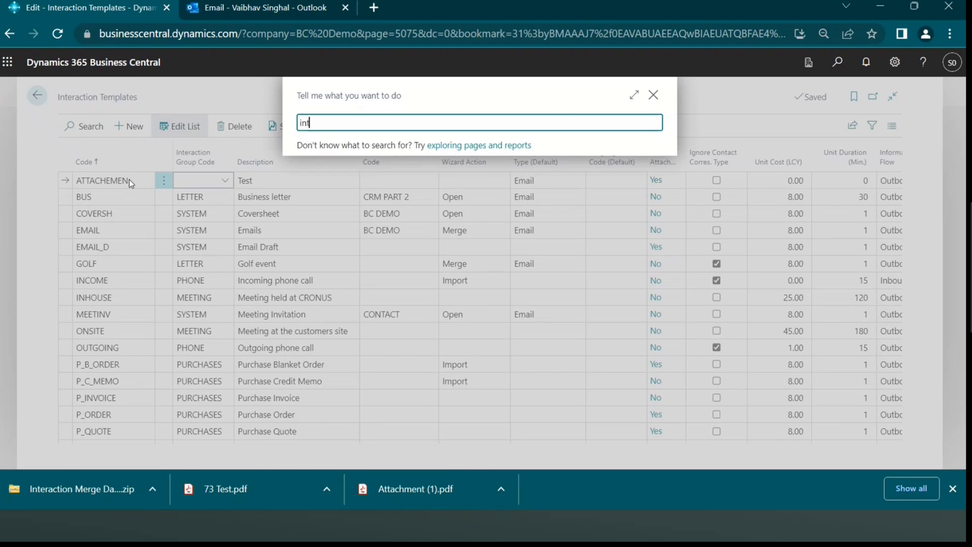
{"action": "type", "text": " tem setup"}
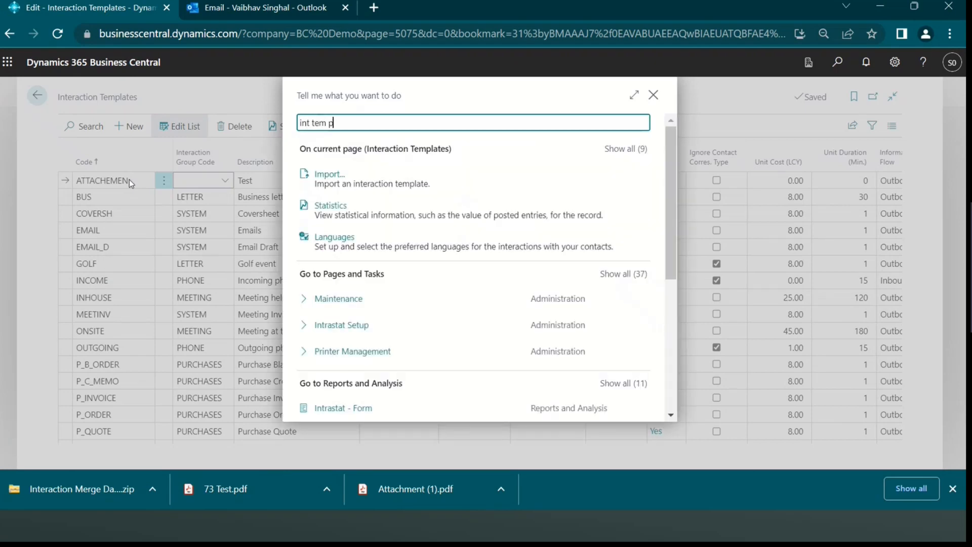
{"action": "key", "text": "BackSpace"}
{"action": "type", "text": "setup"}
{"action": "key", "text": "Down"}
{"action": "key", "text": "Return"}
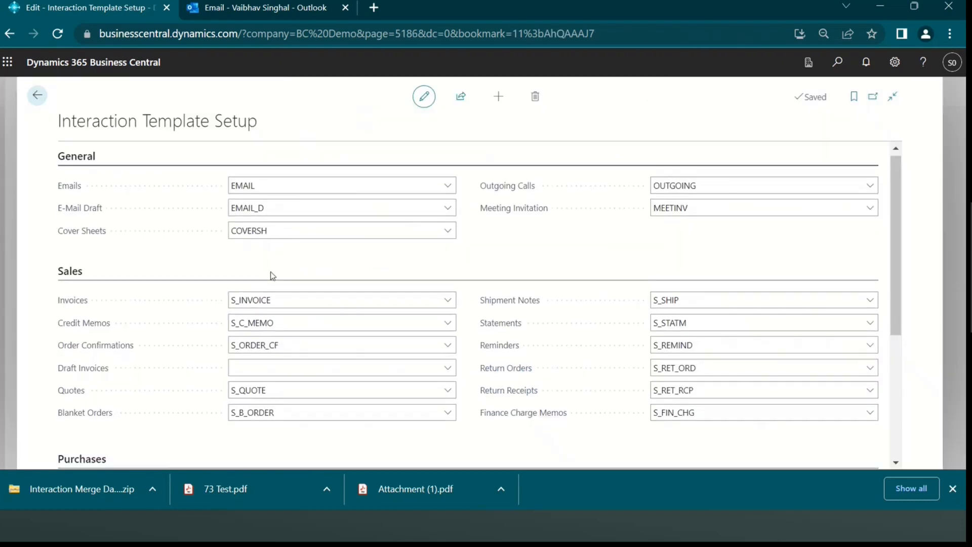
- Examine the setup page's sections and the General templates assigned to emails, e-mail drafts and cover sheets
{"action": "scroll", "coordinate": [147, 332], "scroll_direction": "down", "scroll_amount": 5}
{"action": "scroll", "coordinate": [147, 332], "scroll_direction": "up", "scroll_amount": 5}
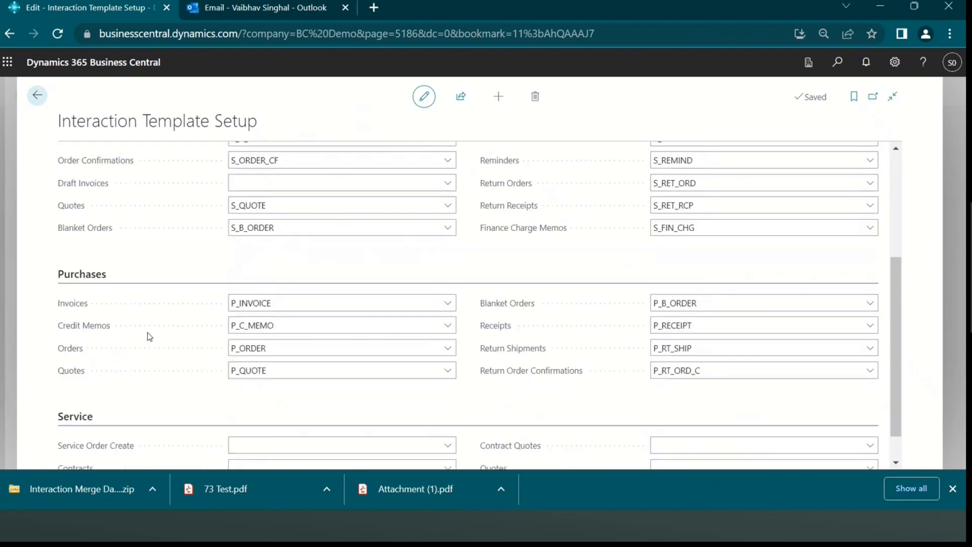
{"action": "scroll", "coordinate": [148, 387], "scroll_direction": "down", "scroll_amount": 3}
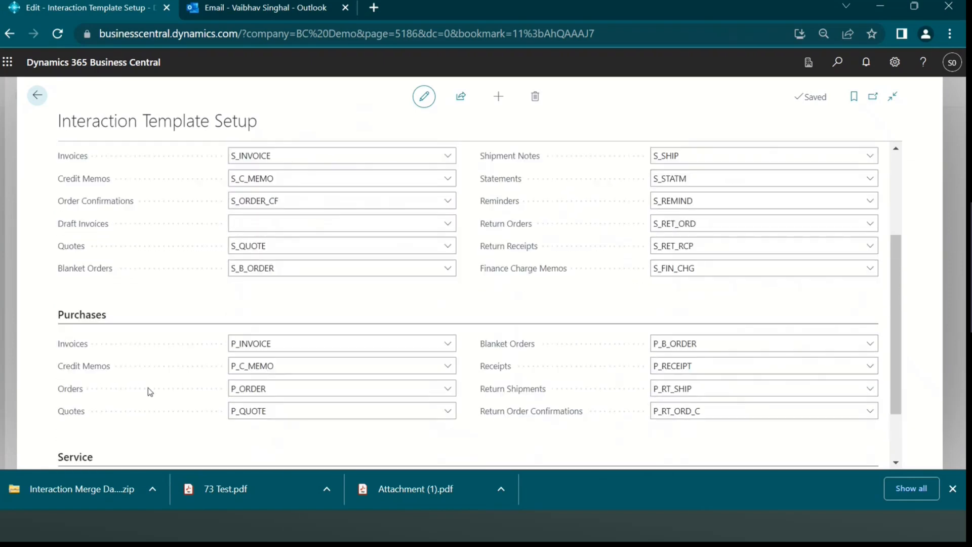
{"action": "scroll", "coordinate": [148, 387], "scroll_direction": "down", "scroll_amount": 2}
{"action": "scroll", "coordinate": [147, 387], "scroll_direction": "up", "scroll_amount": 5}
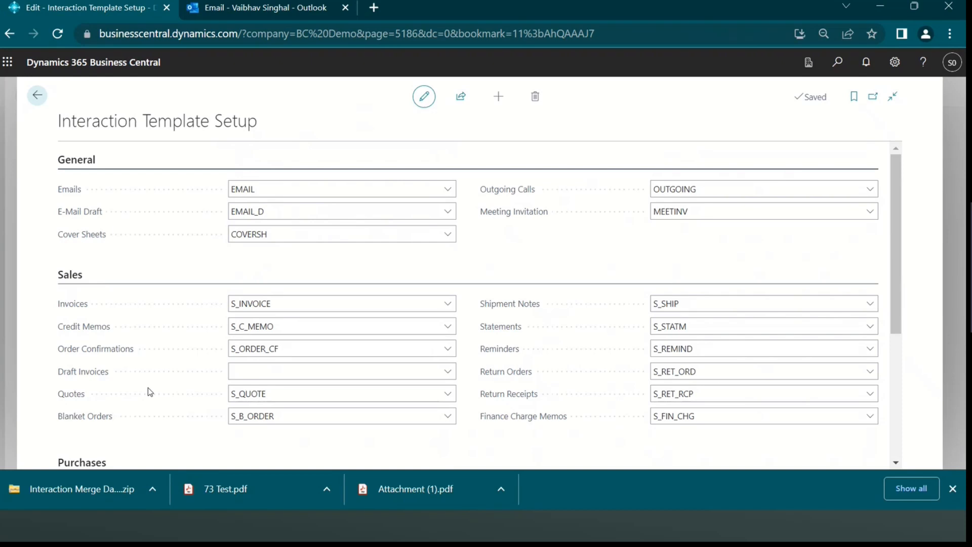
{"action": "left_click", "coordinate": [239, 418]}
{"action": "left_click", "coordinate": [449, 189]}
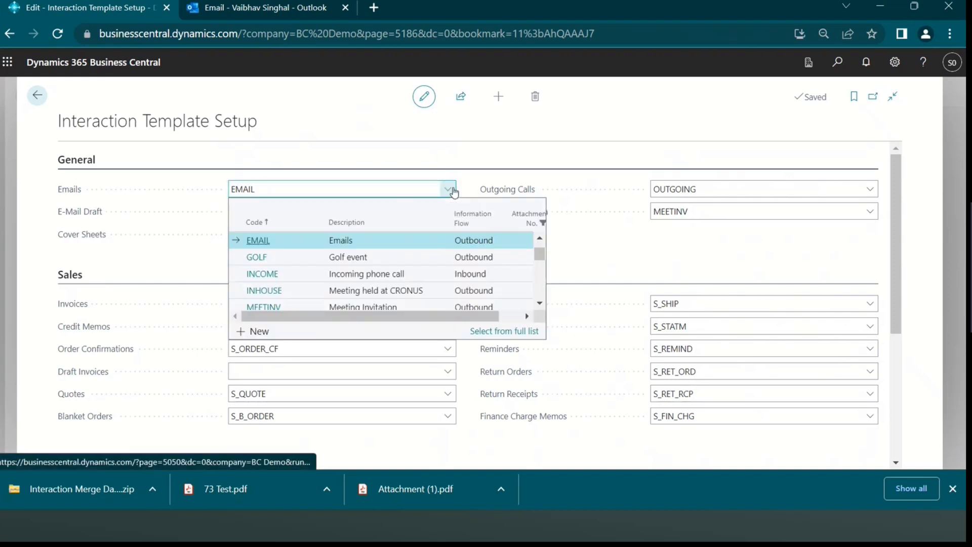
{"action": "left_click", "coordinate": [193, 208]}
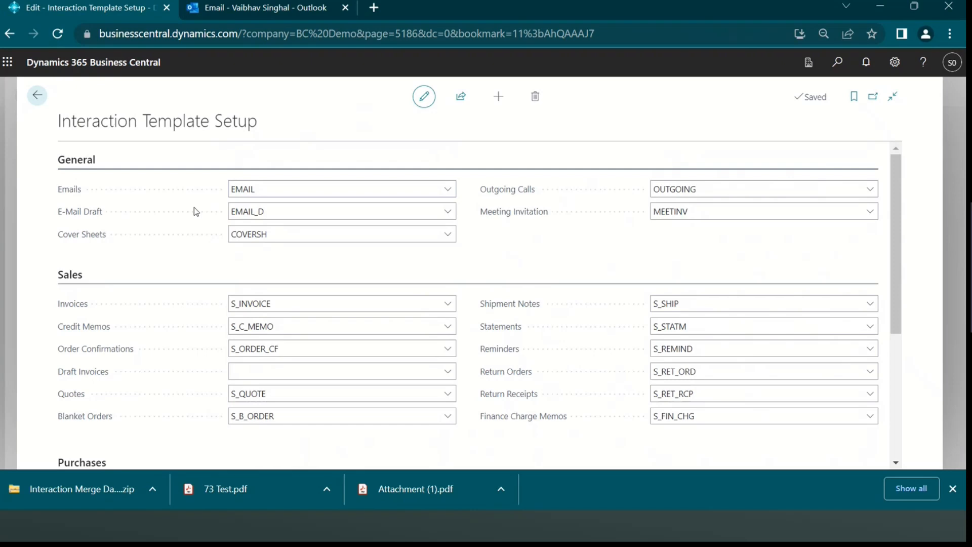
{"action": "left_click", "coordinate": [266, 189]}
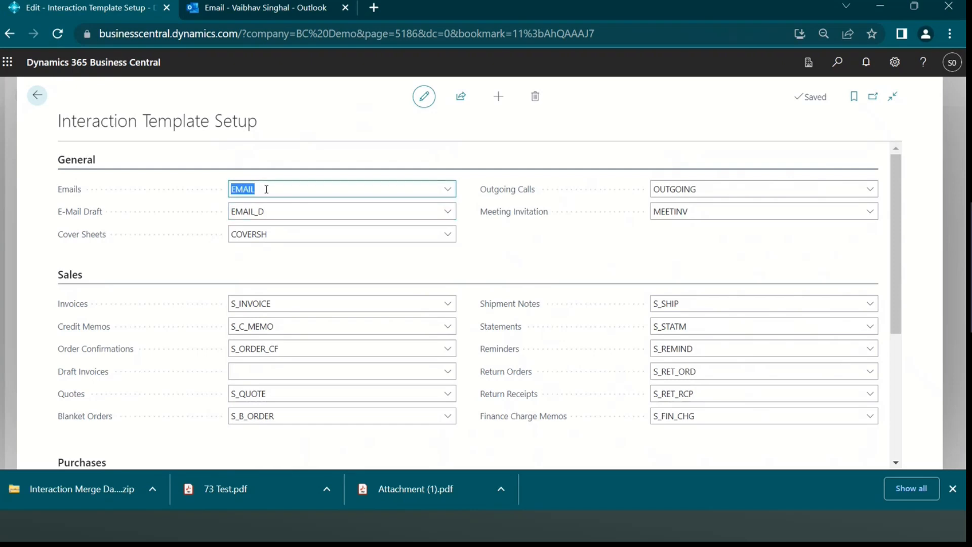
{"action": "left_click", "coordinate": [260, 211]}
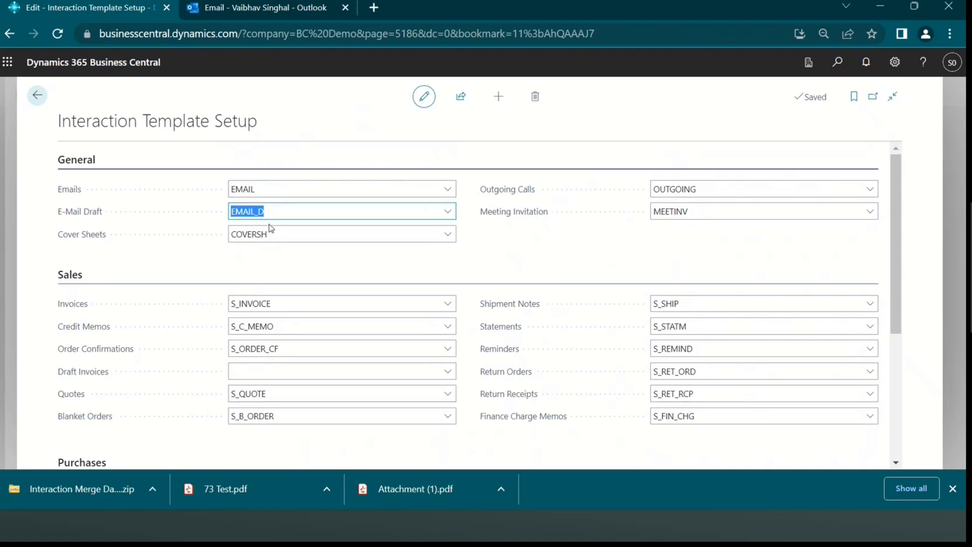
{"action": "left_click", "coordinate": [279, 240]}
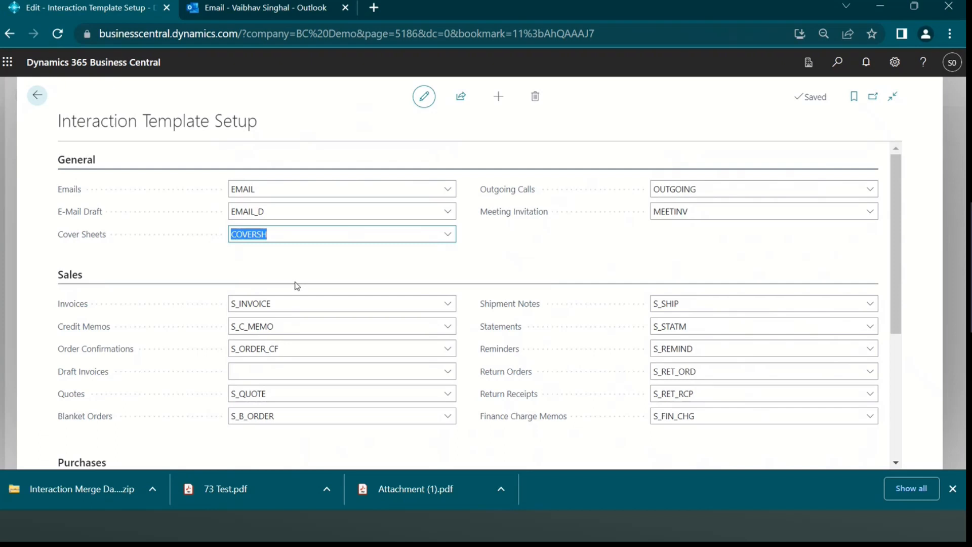
- Examine the interaction templates assigned to document types in the Sales, Purchases and Service sections
{"action": "scroll", "coordinate": [296, 286], "scroll_direction": "down", "scroll_amount": 2}
{"action": "left_click", "coordinate": [268, 206]}
{"action": "left_click", "coordinate": [305, 188]}
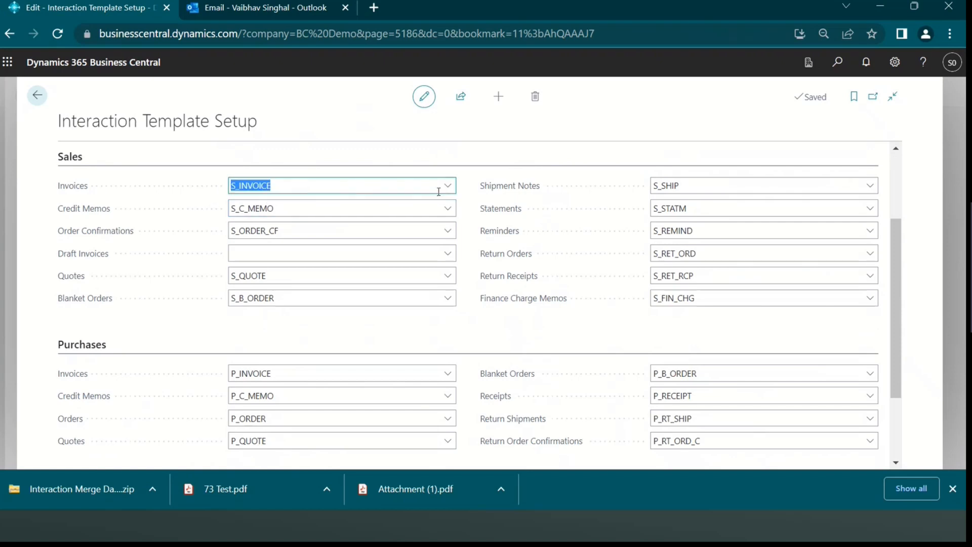
{"action": "left_click", "coordinate": [460, 188]}
{"action": "left_click", "coordinate": [451, 187]}
{"action": "left_click", "coordinate": [137, 312]}
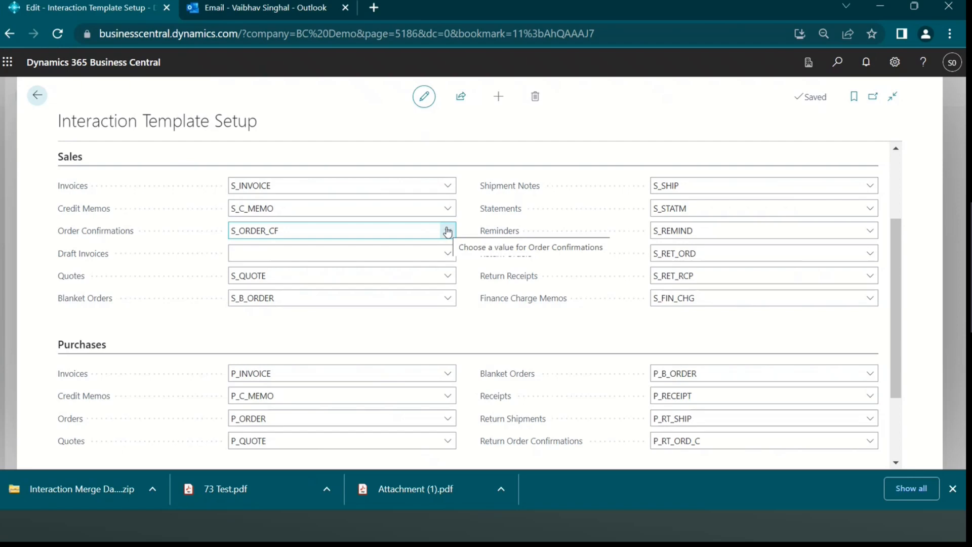
{"action": "scroll", "coordinate": [447, 231], "scroll_direction": "down", "scroll_amount": 3}
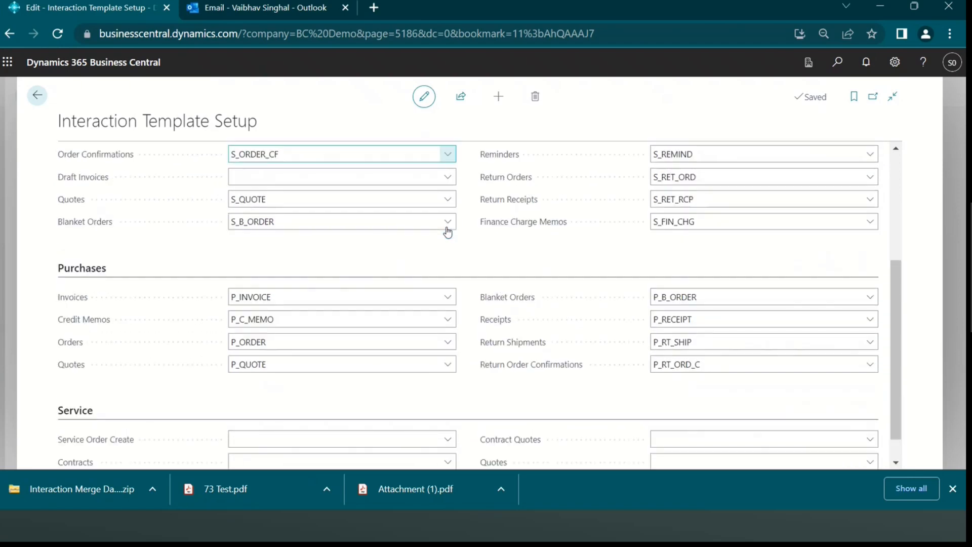
{"action": "scroll", "coordinate": [447, 232], "scroll_direction": "up", "scroll_amount": 5}
{"action": "scroll", "coordinate": [261, 439], "scroll_direction": "down", "scroll_amount": 5}
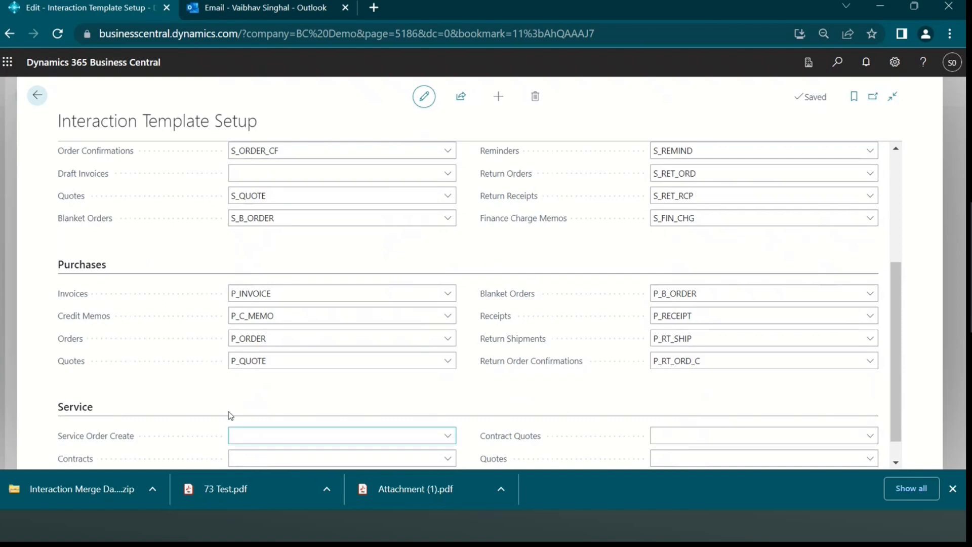
{"action": "left_click", "coordinate": [296, 341]}
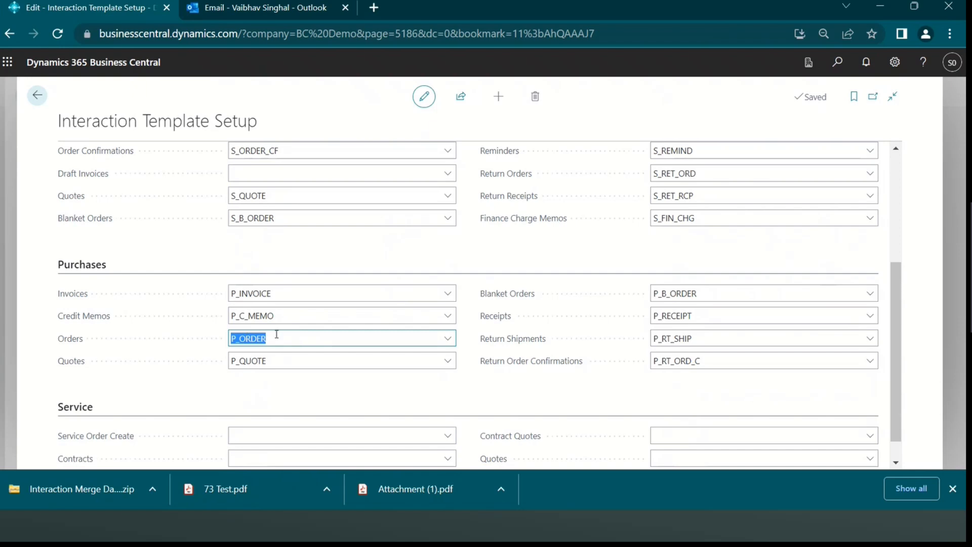
{"action": "scroll", "coordinate": [276, 334], "scroll_direction": "down", "scroll_amount": 1}
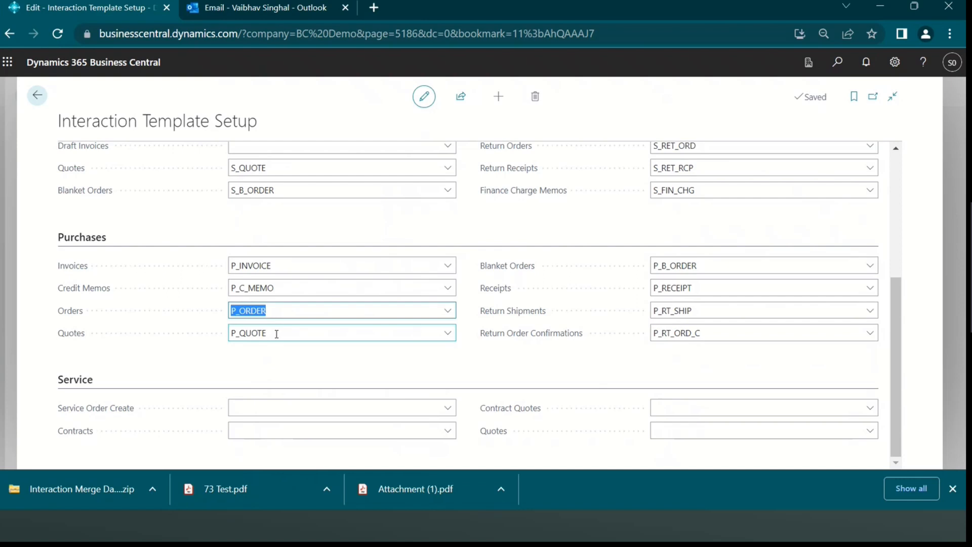
{"action": "scroll", "coordinate": [276, 334], "scroll_direction": "up", "scroll_amount": 5}
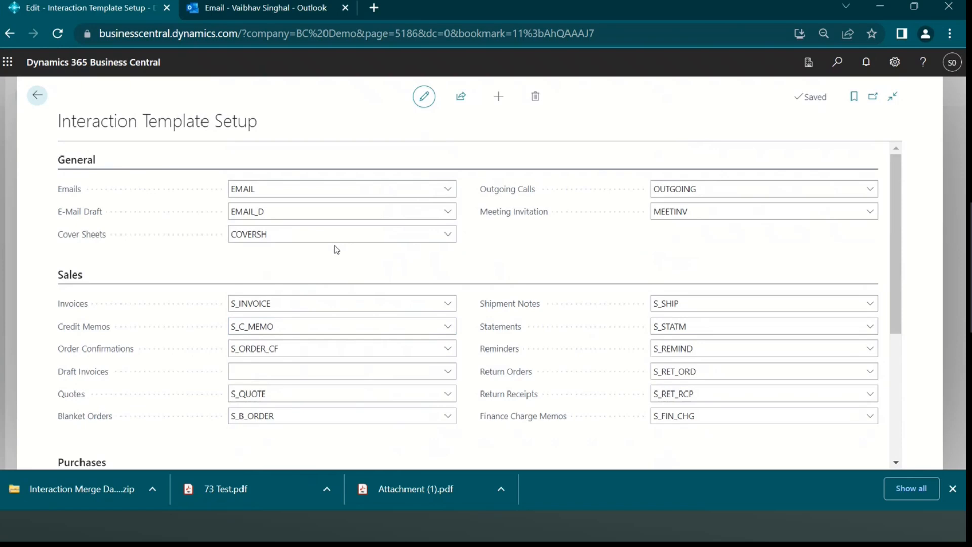
- Leave the template setup, search for "sale quot" and open the Sales Quotes list
{"action": "key", "text": "Escape"}
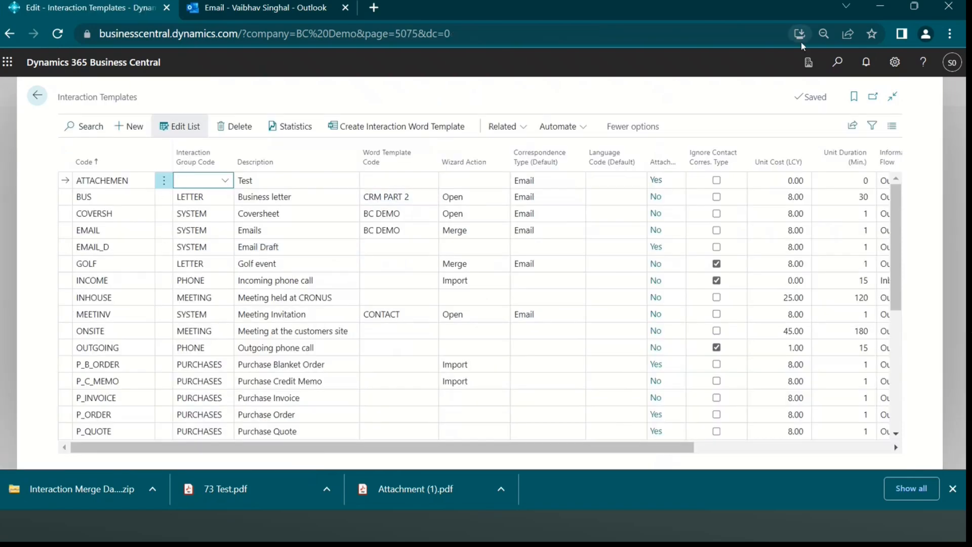
{"action": "left_click", "coordinate": [835, 64]}
{"action": "type", "text": "sale"}
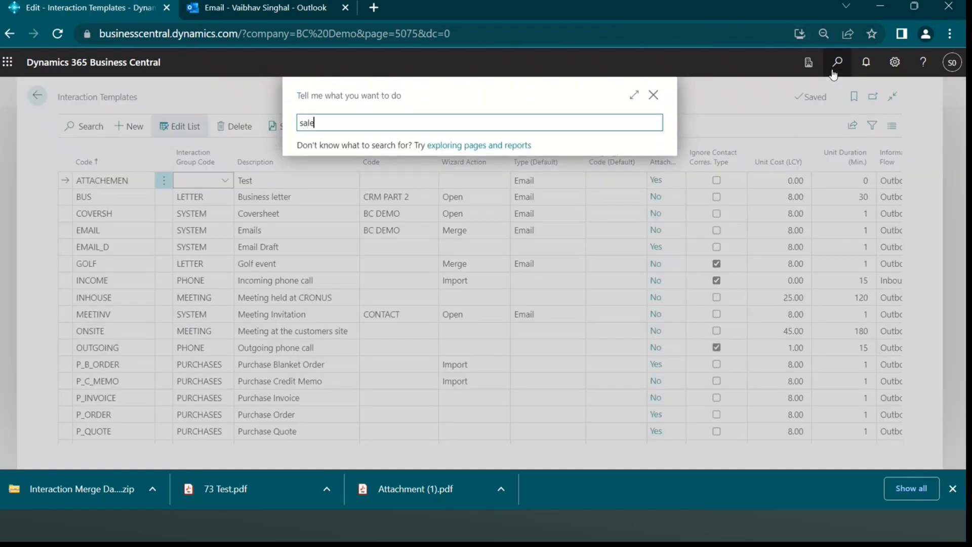
{"action": "type", "text": " quot"}
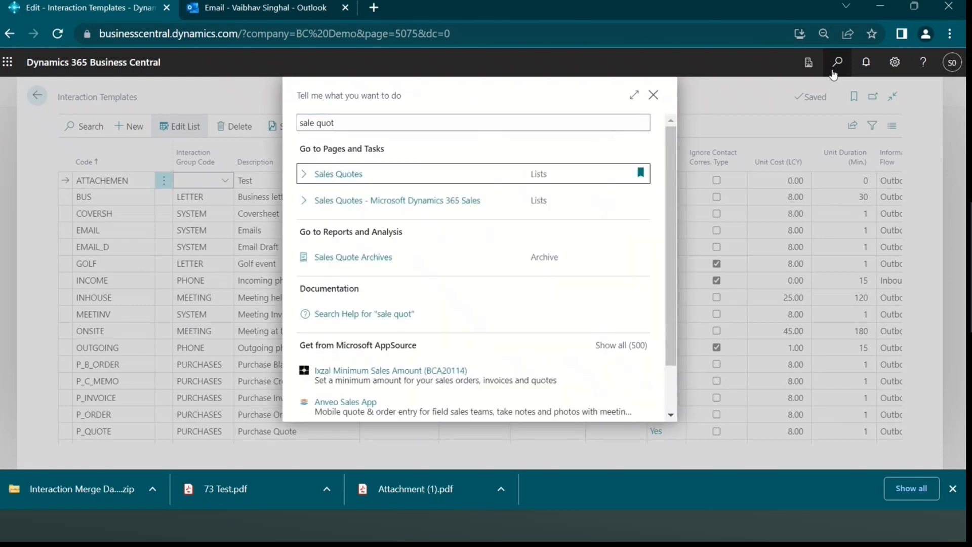
{"action": "key", "text": "Return"}
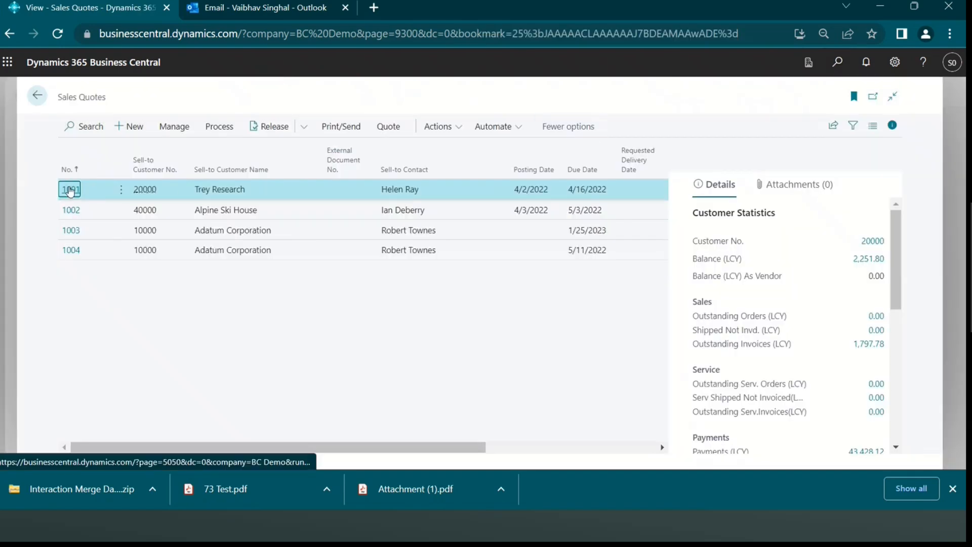
- Open sales quote 1001 and run its print with Log Interaction enabled, dismissing the browser's print dialog
{"action": "left_click", "coordinate": [70, 191]}
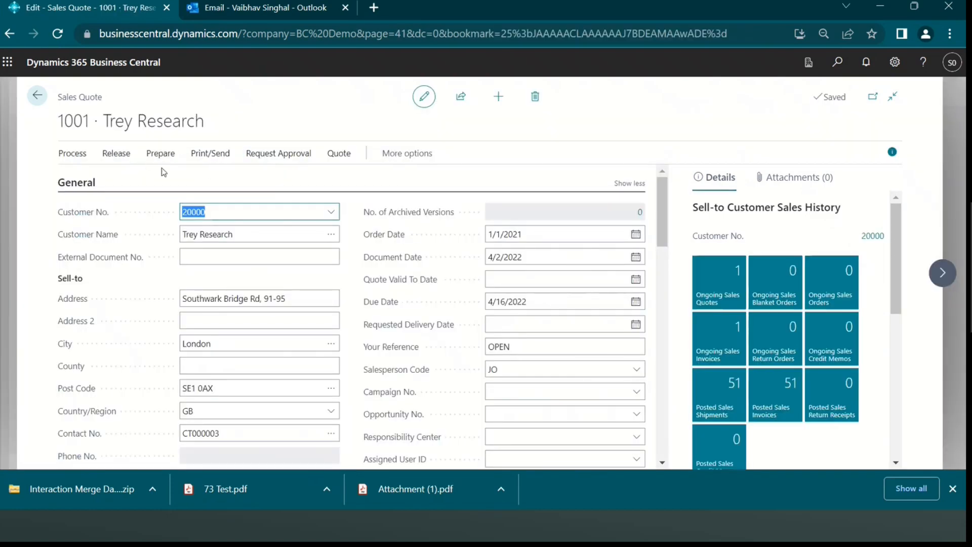
{"action": "left_click", "coordinate": [199, 154]}
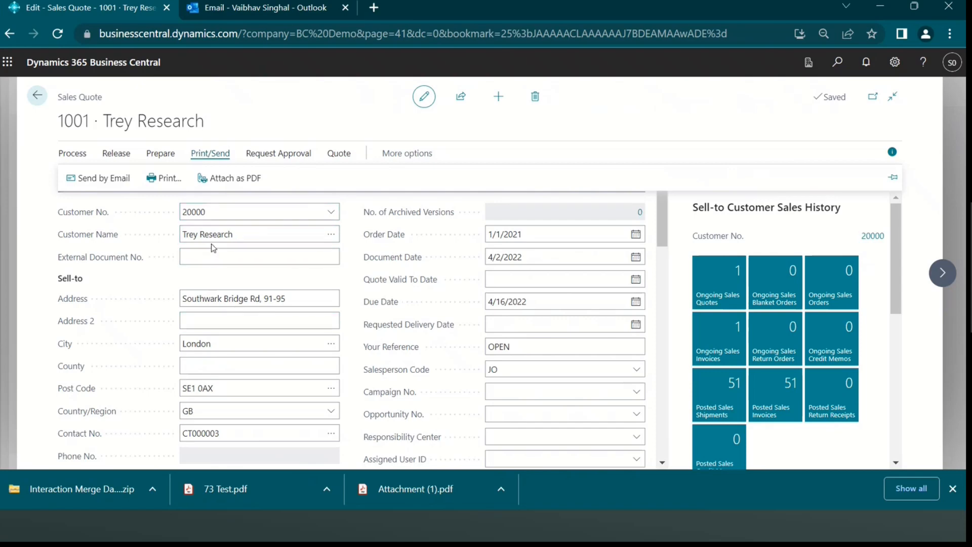
{"action": "left_click", "coordinate": [162, 177]}
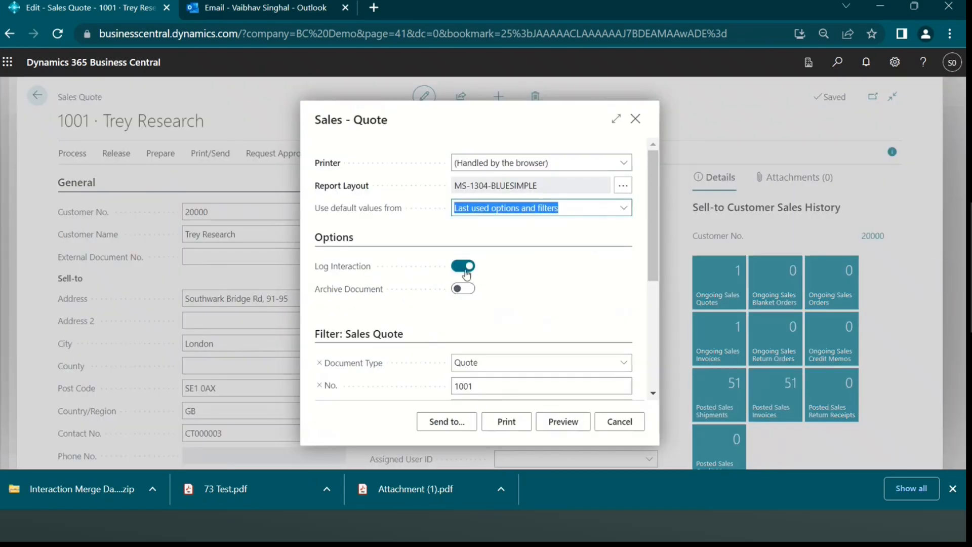
{"action": "left_click", "coordinate": [507, 421]}
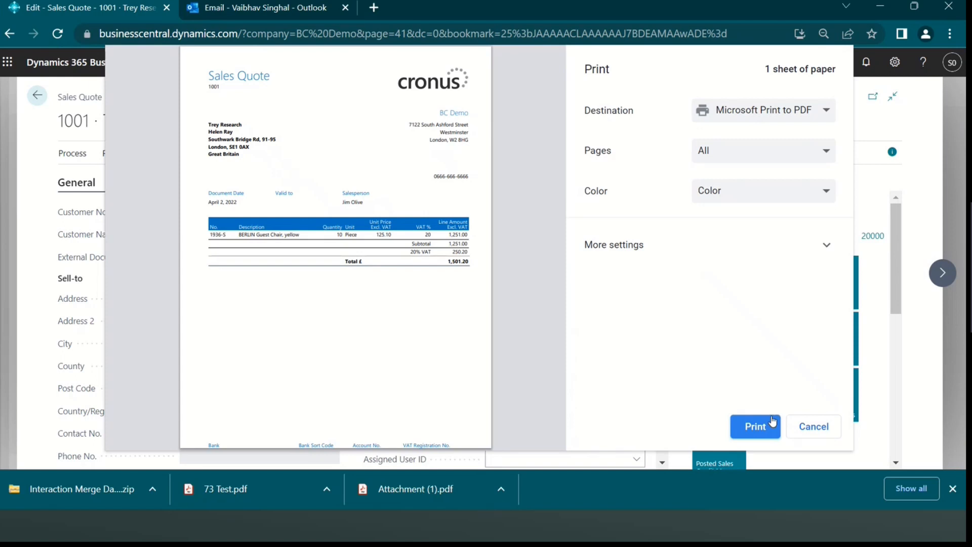
{"action": "left_click", "coordinate": [813, 427]}
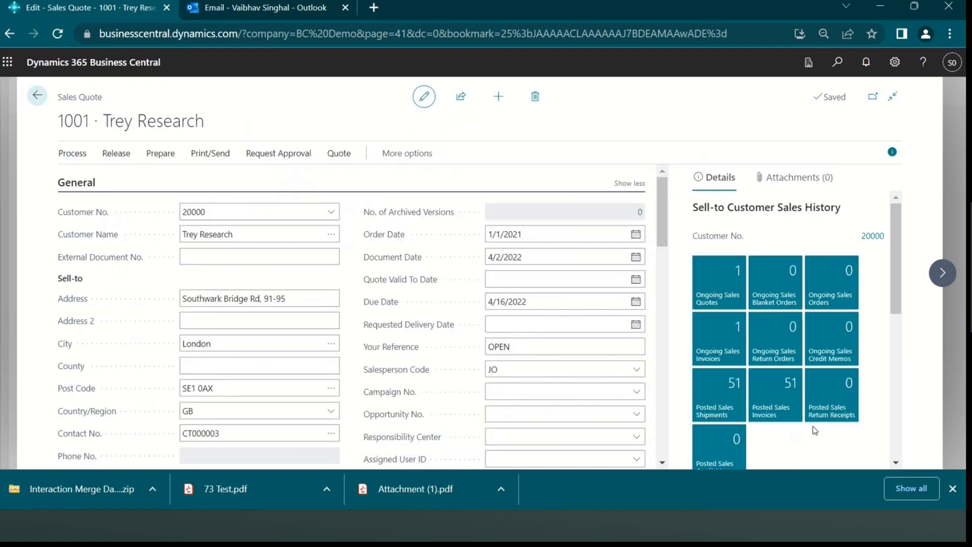
- Leave the sales quote, search for "cont" and open the Contacts list
{"action": "key", "text": "alt+Left"}
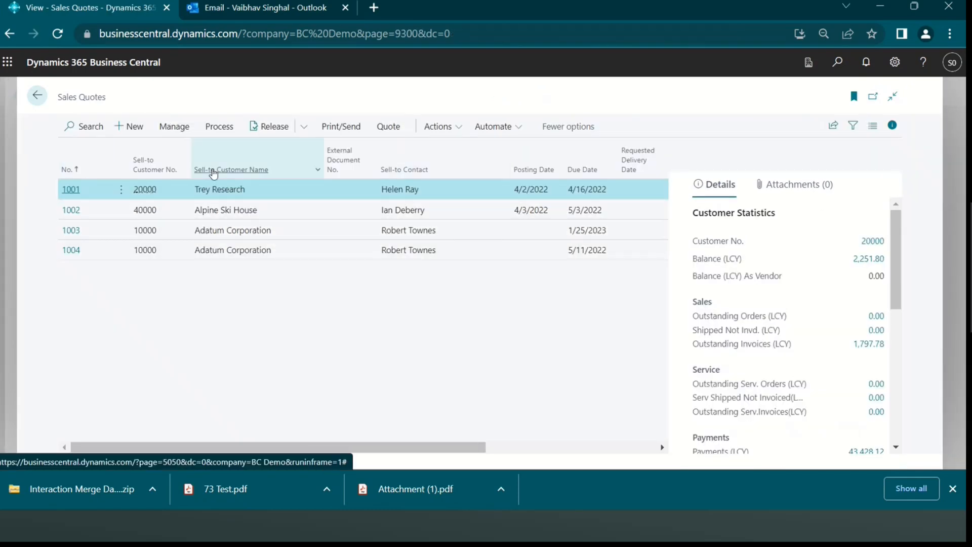
{"action": "mouse_move", "coordinate": [589, 177]}
{"action": "key", "text": "alt+q"}
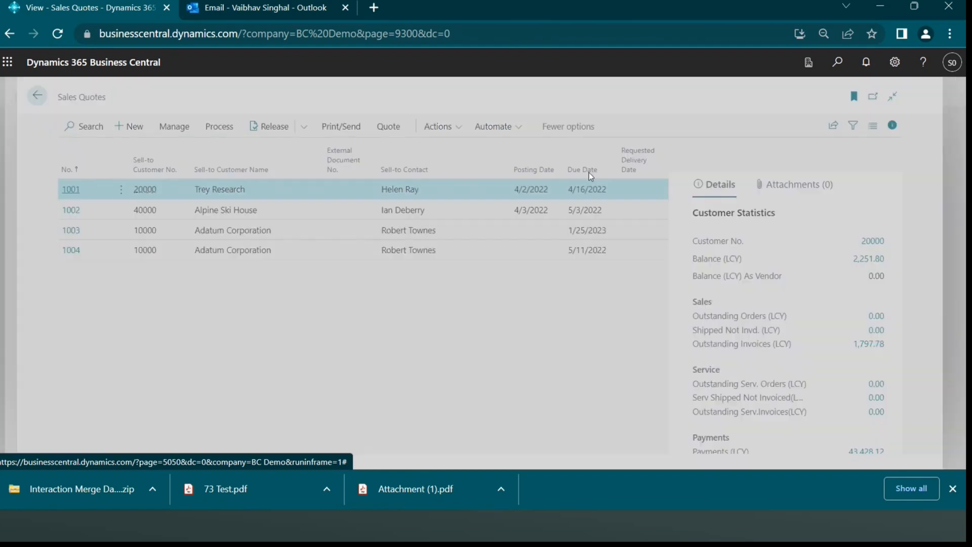
{"action": "type", "text": "cont"}
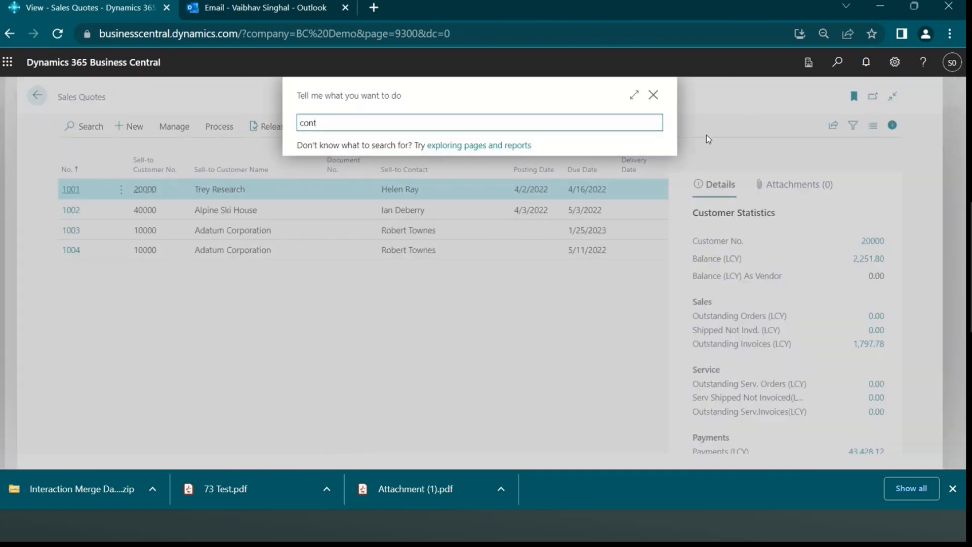
{"action": "key", "text": "Down"}
{"action": "key", "text": "Down"}
{"action": "key", "text": "Down"}
{"action": "key", "text": "Down"}
{"action": "key", "text": "Return"}
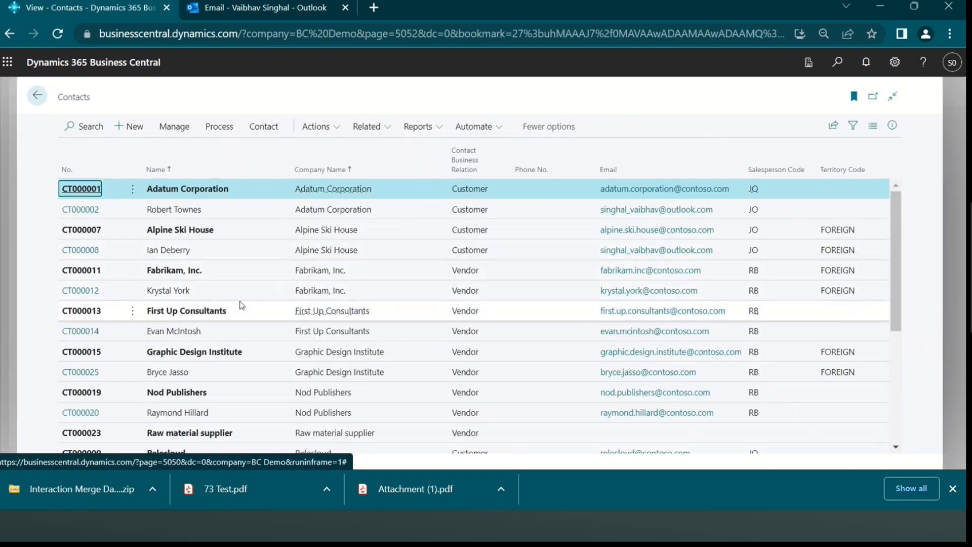
- Open the card of Trey Research's contact person and examine the entries in its interaction history
{"action": "scroll", "coordinate": [241, 290], "scroll_direction": "down", "scroll_amount": 3}
{"action": "scroll", "coordinate": [242, 304], "scroll_direction": "down", "scroll_amount": 1}
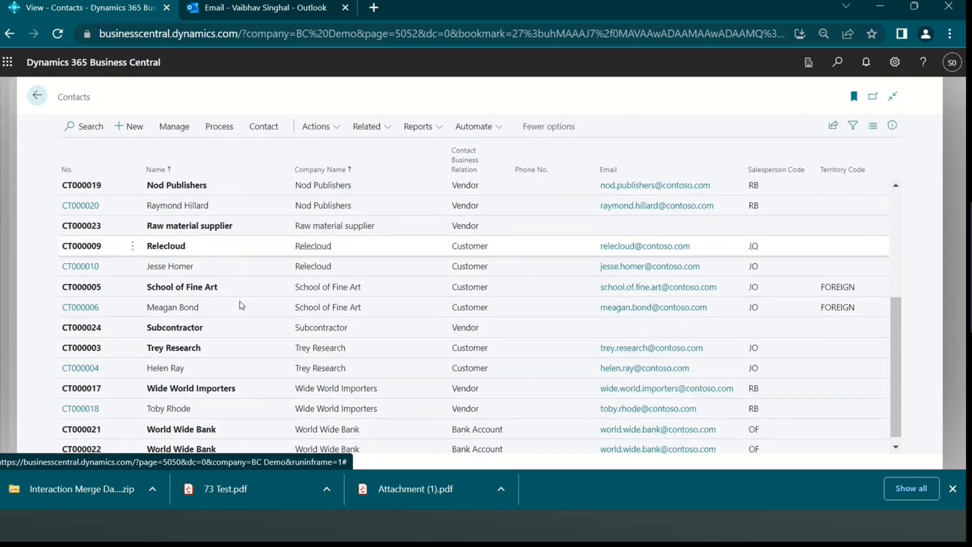
{"action": "left_click", "coordinate": [81, 360]}
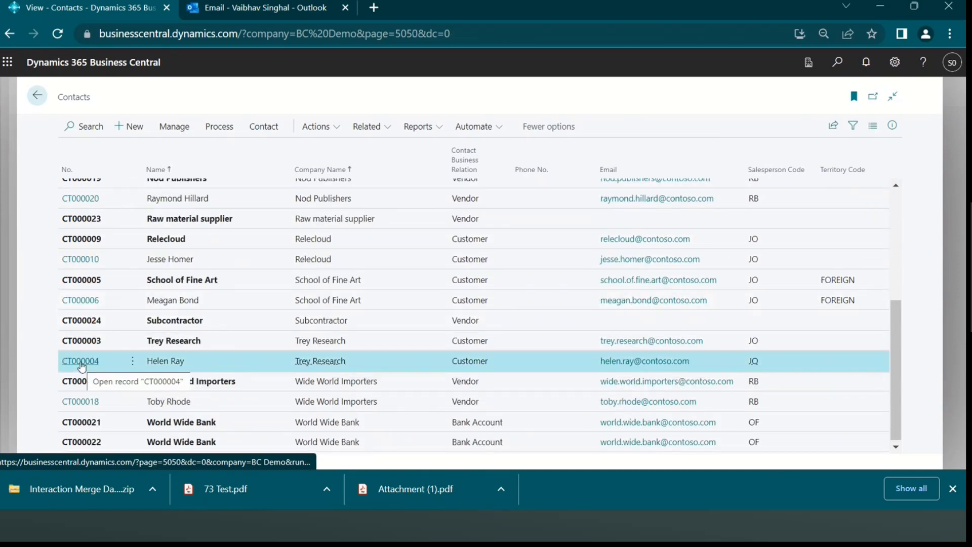
{"action": "scroll", "coordinate": [355, 402], "scroll_direction": "down", "scroll_amount": 4}
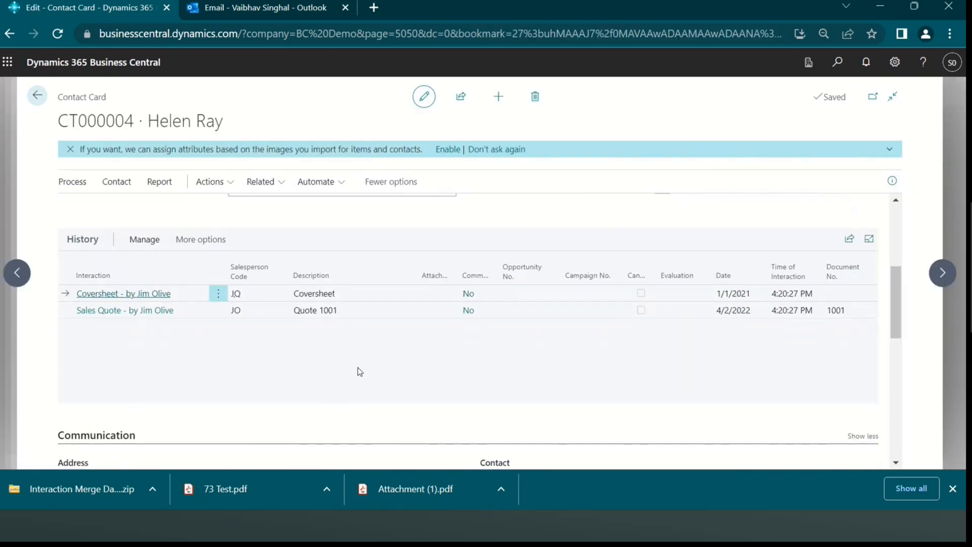
{"action": "left_click", "coordinate": [353, 310]}
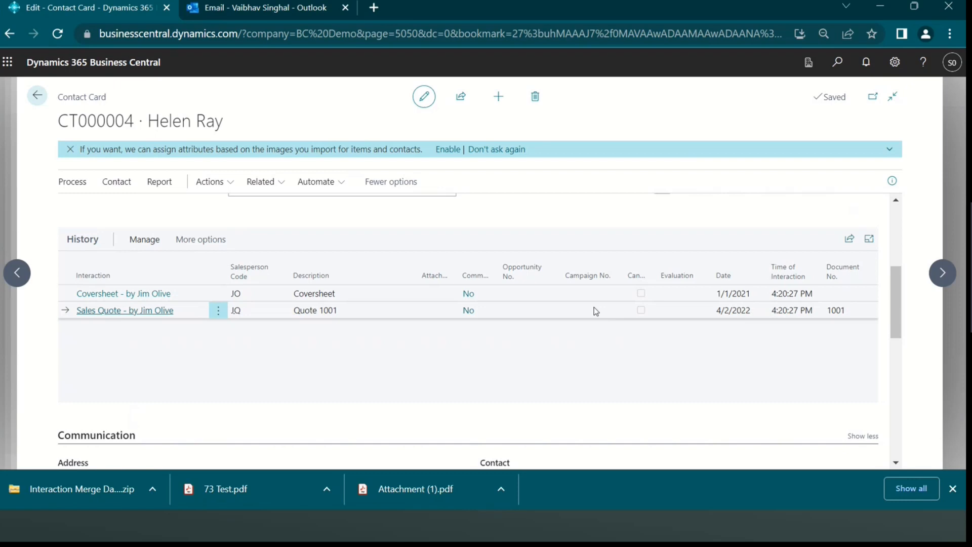
{"action": "left_click", "coordinate": [654, 297]}
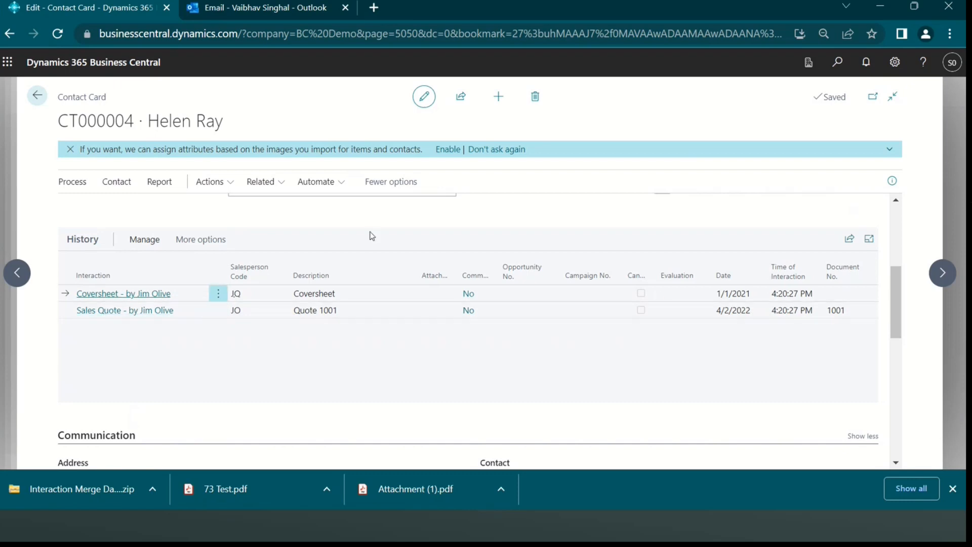
- Switch to the Trey Research company contact card, check its newest Quote 1001 interaction and return to the contacts
{"action": "left_click", "coordinate": [16, 273]}
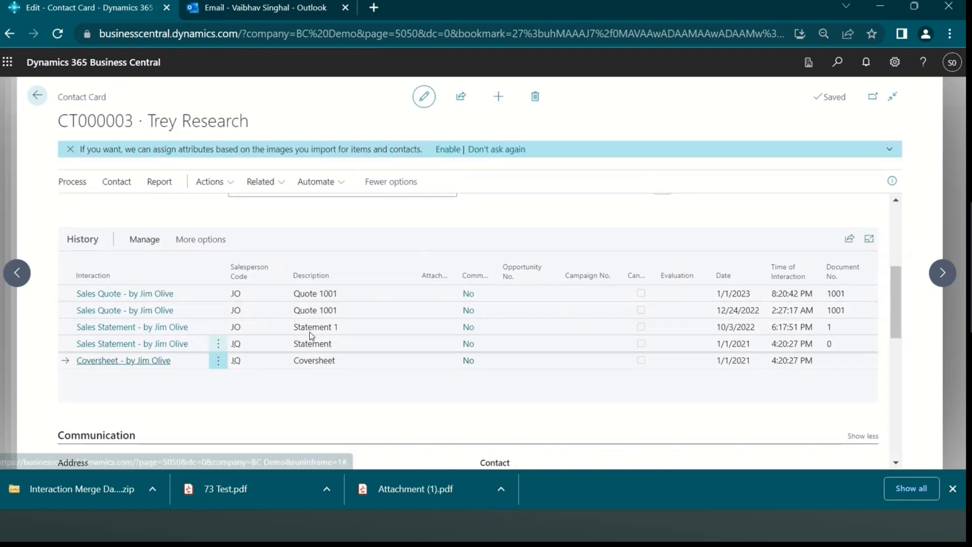
{"action": "left_click", "coordinate": [436, 299]}
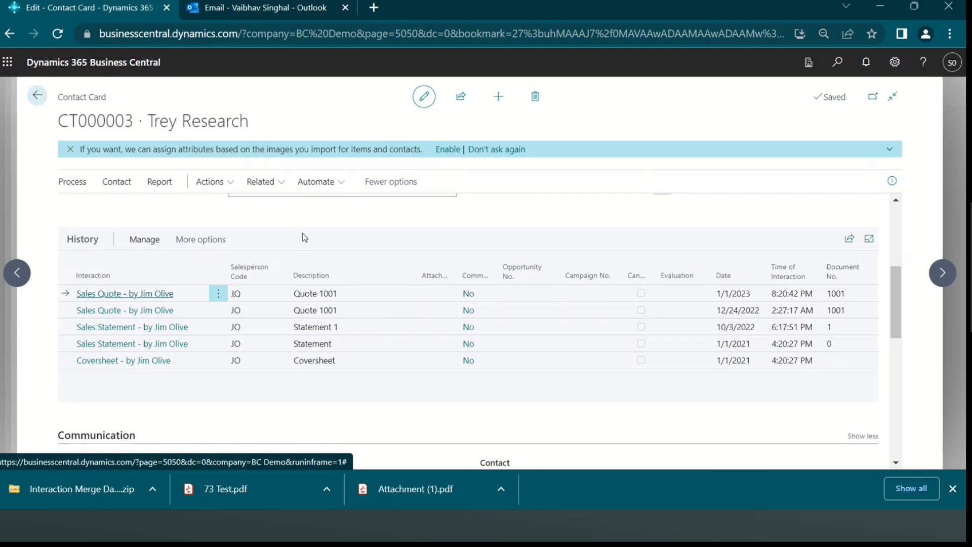
{"action": "key", "text": "Escape"}
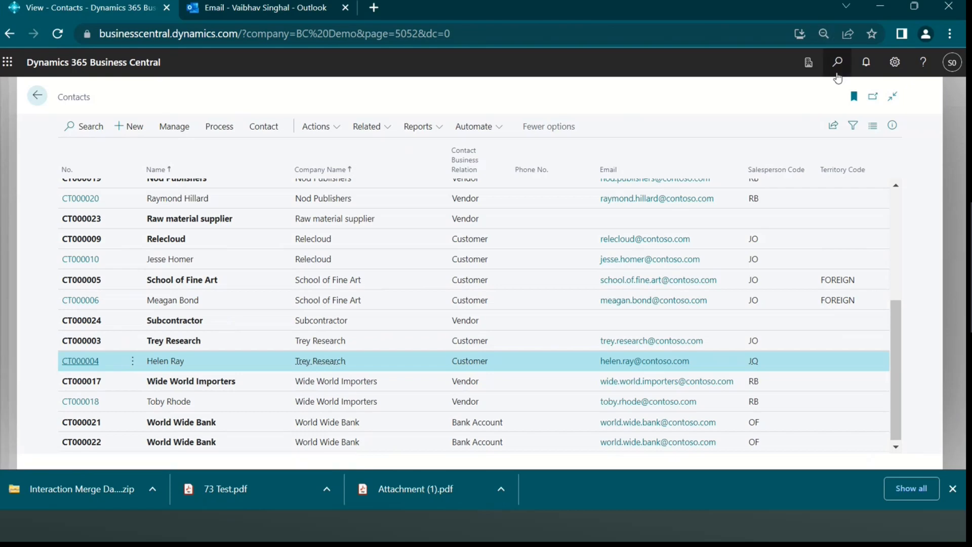
- Search for "int log ent" and open the Interaction Log Entries page
{"action": "left_click", "coordinate": [838, 75]}
{"action": "type", "text": "int"}
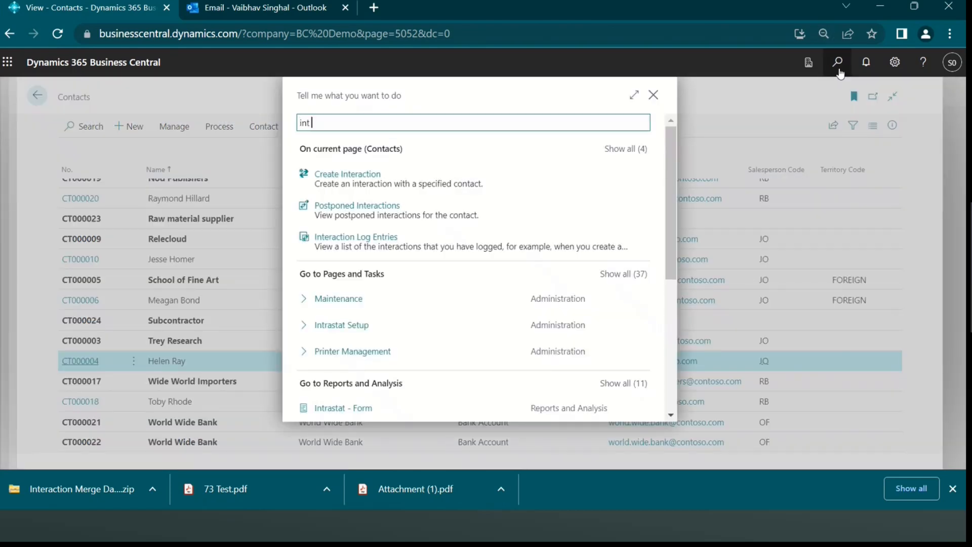
{"action": "type", "text": " log ent"}
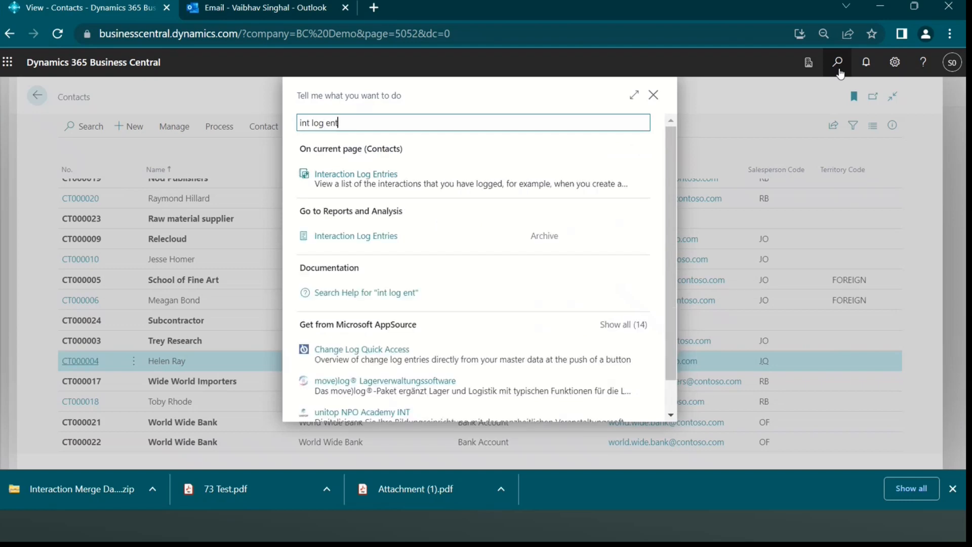
{"action": "key", "text": "Down"}
{"action": "key", "text": "Down"}
{"action": "key", "text": "Return"}
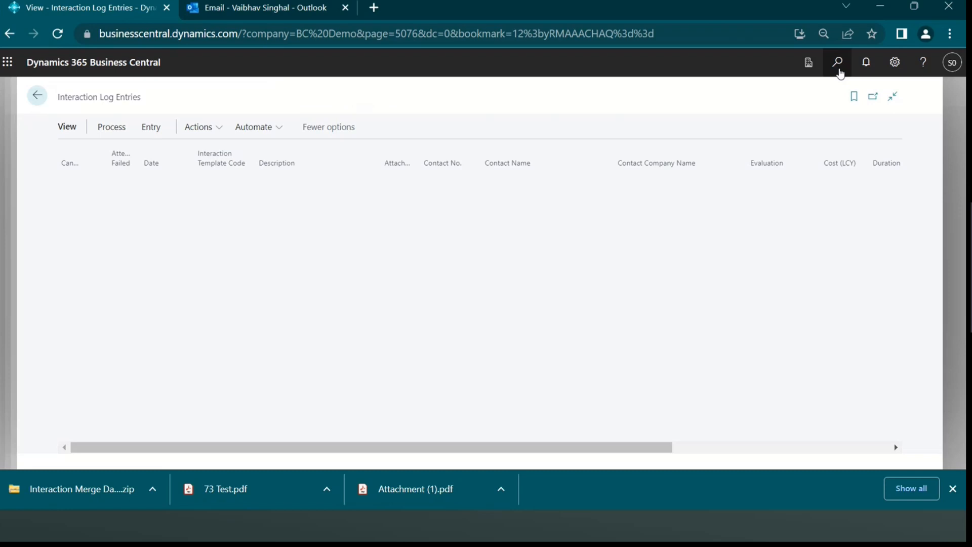
- Examine the columns of the interaction log entries, from date and template code through contact, cost, salesperson and entry number
{"action": "key", "text": "Tab"}
{"action": "key", "text": "Tab"}
{"action": "key", "text": "Tab"}
{"action": "key", "text": "Tab"}
{"action": "key", "text": "Tab"}
{"action": "key", "text": "Tab"}
{"action": "key", "text": "Tab"}
{"action": "key", "text": "Tab"}
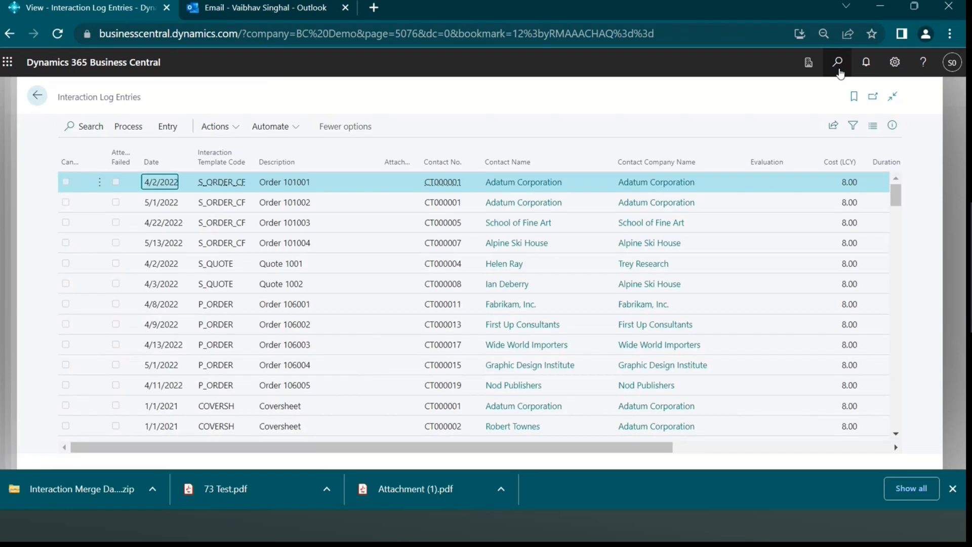
{"action": "key", "text": "Tab"}
{"action": "key", "text": "Tab"}
{"action": "key", "text": "Tab"}
{"action": "key", "text": "Tab"}
{"action": "key", "text": "Tab"}
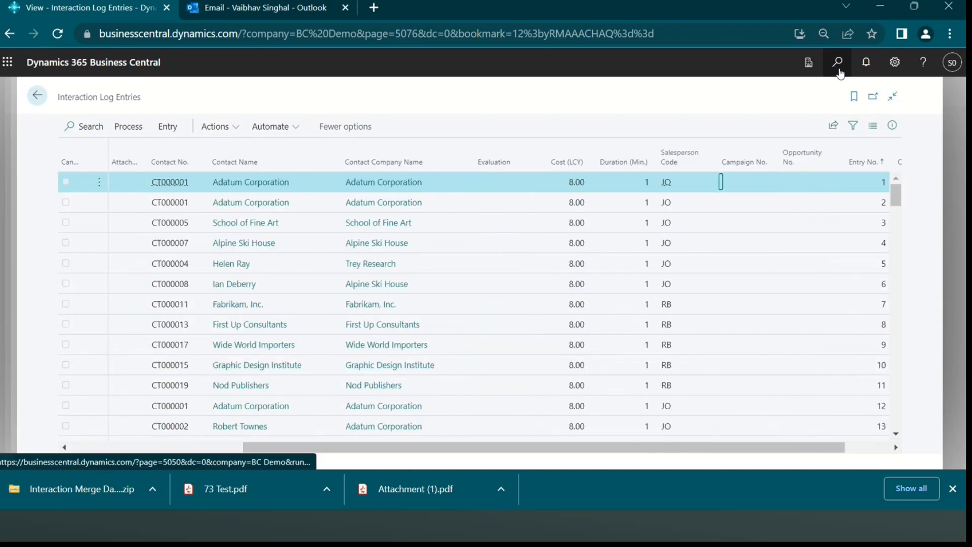
{"action": "key", "text": "shift+Tab"}
{"action": "key", "text": "Home"}
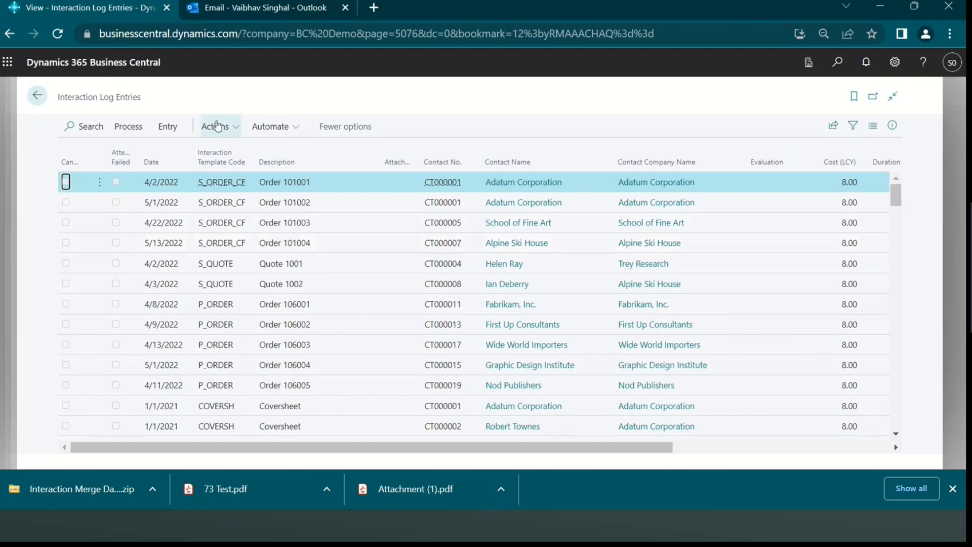
- Review the actions available for log entries and mark the Order 101001 entry as canceled with Switch Checkmark in Canceled
{"action": "left_click", "coordinate": [134, 128]}
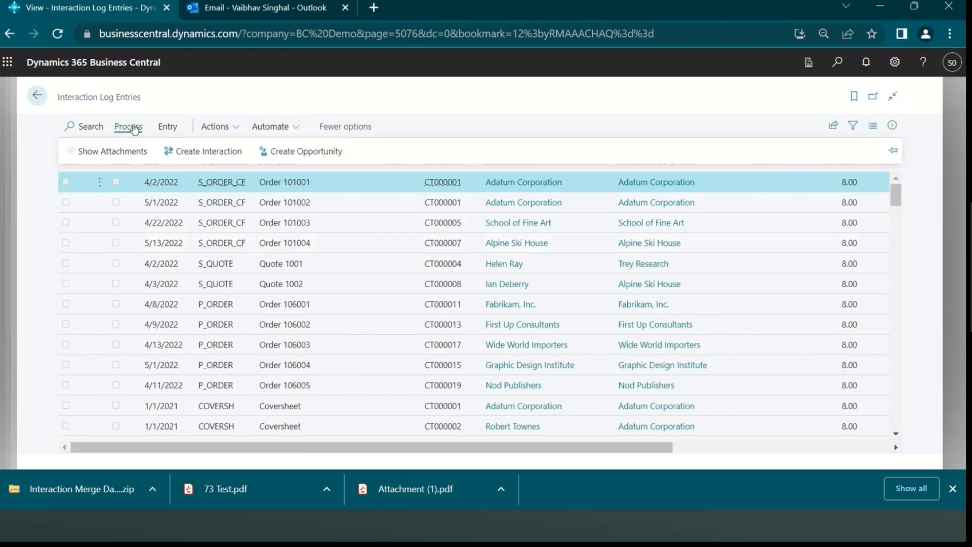
{"action": "left_click", "coordinate": [176, 127]}
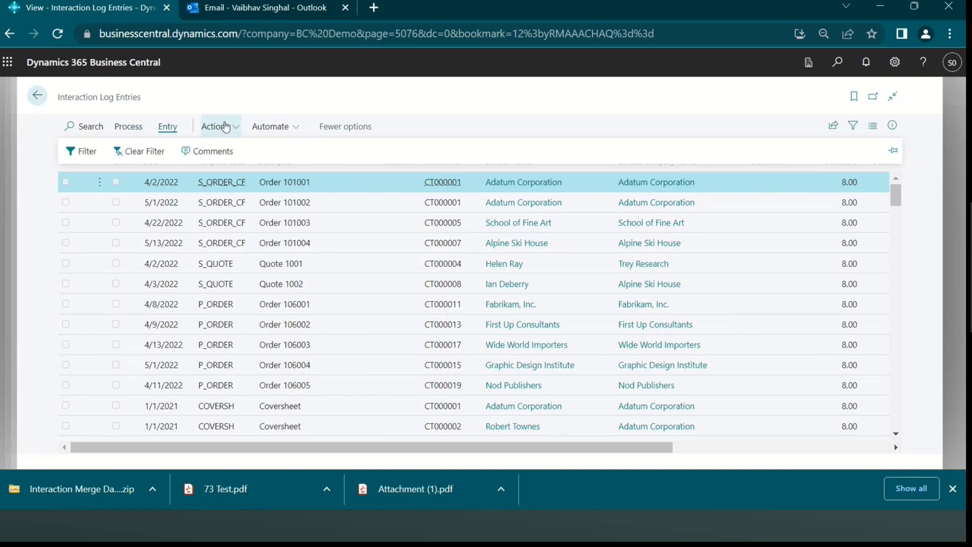
{"action": "left_click", "coordinate": [225, 126]}
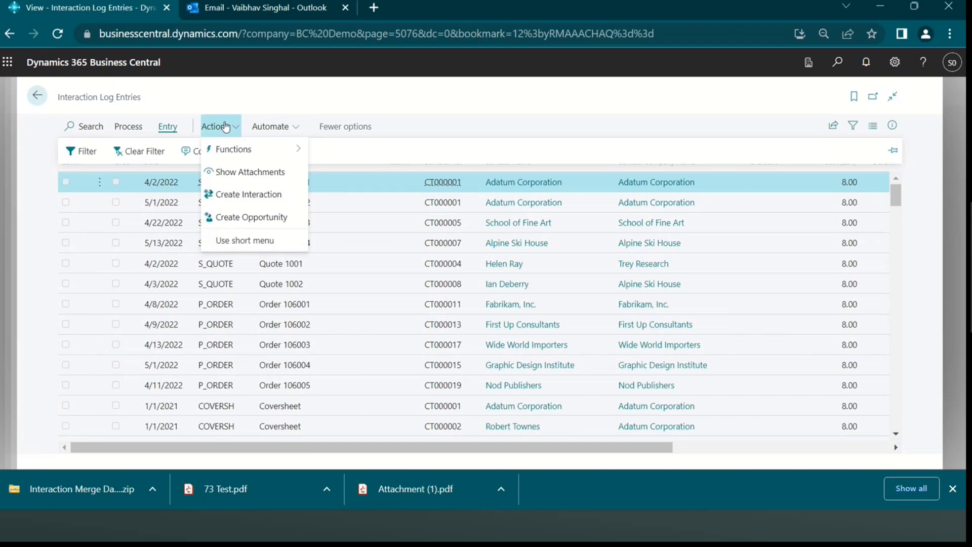
{"action": "mouse_move", "coordinate": [231, 152]}
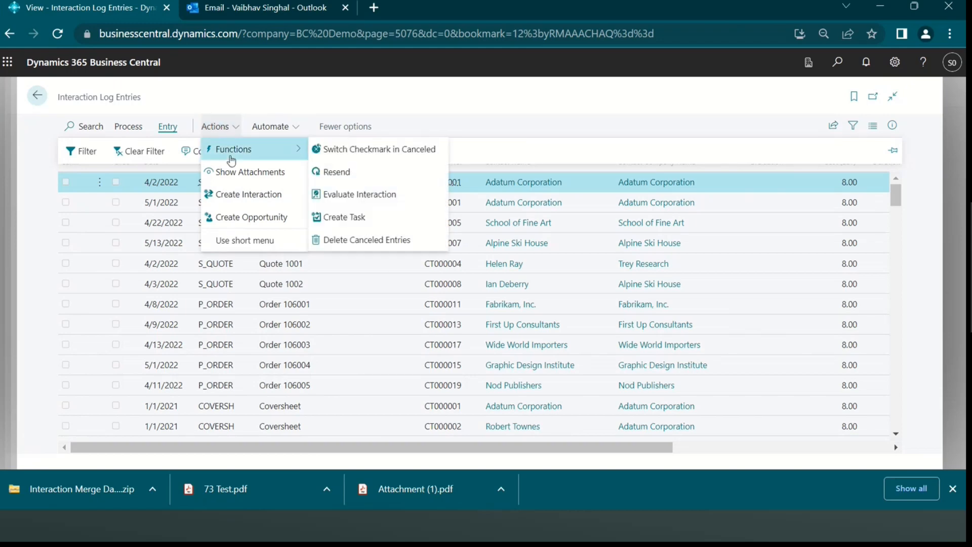
{"action": "left_click", "coordinate": [325, 151]}
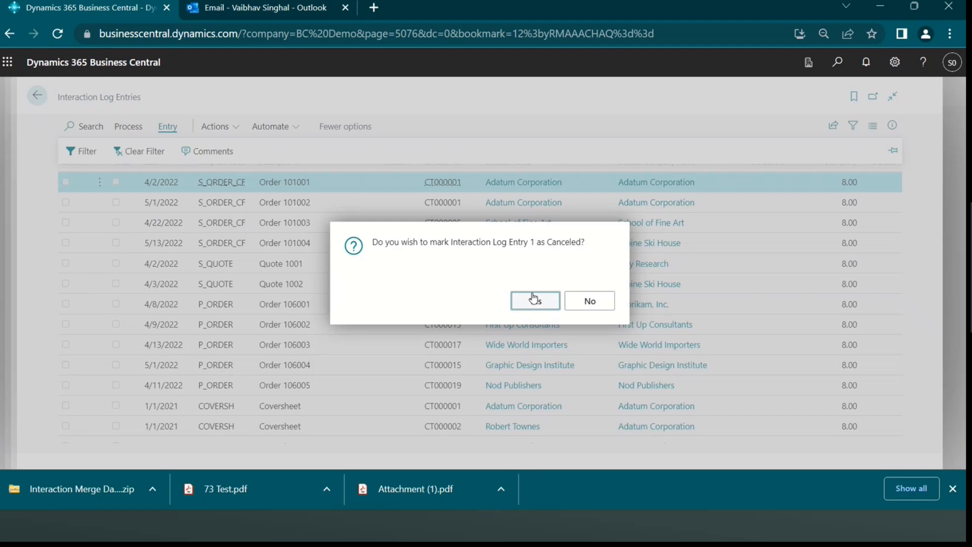
{"action": "left_click", "coordinate": [543, 303]}
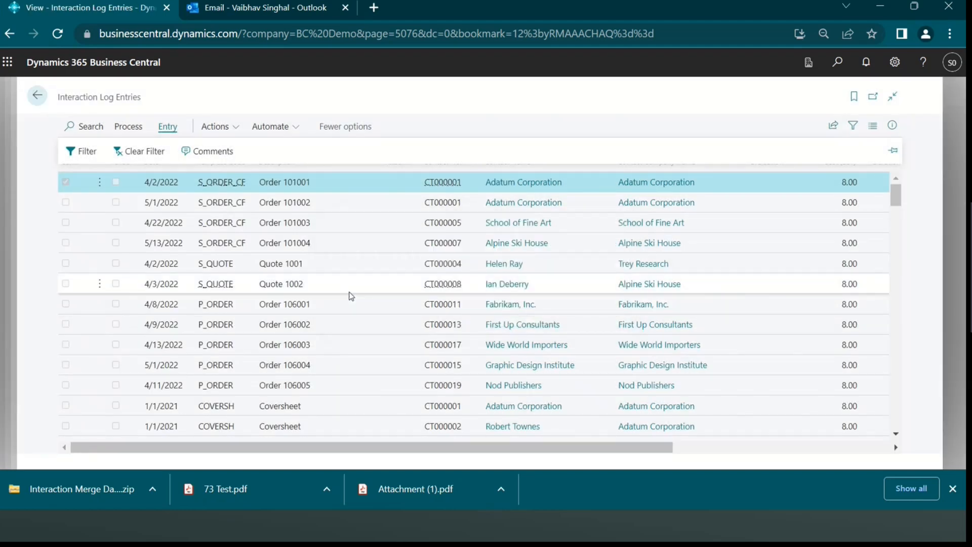
- Select the Quote 1001, Quote 1002 and Order 106001 log entries and mark them all as canceled
{"action": "left_click", "coordinate": [208, 255]}
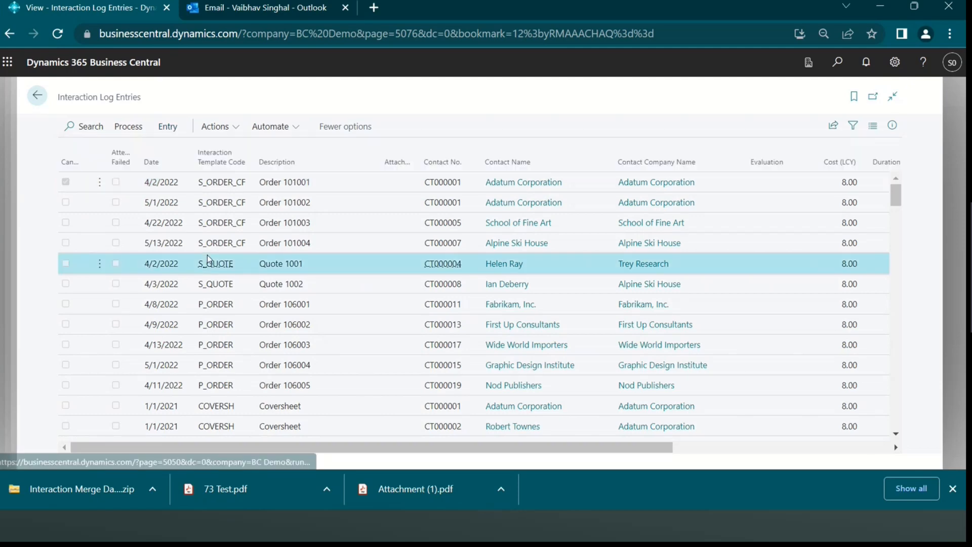
{"action": "key", "text": "shift+Down"}
{"action": "key", "text": "shift+Down"}
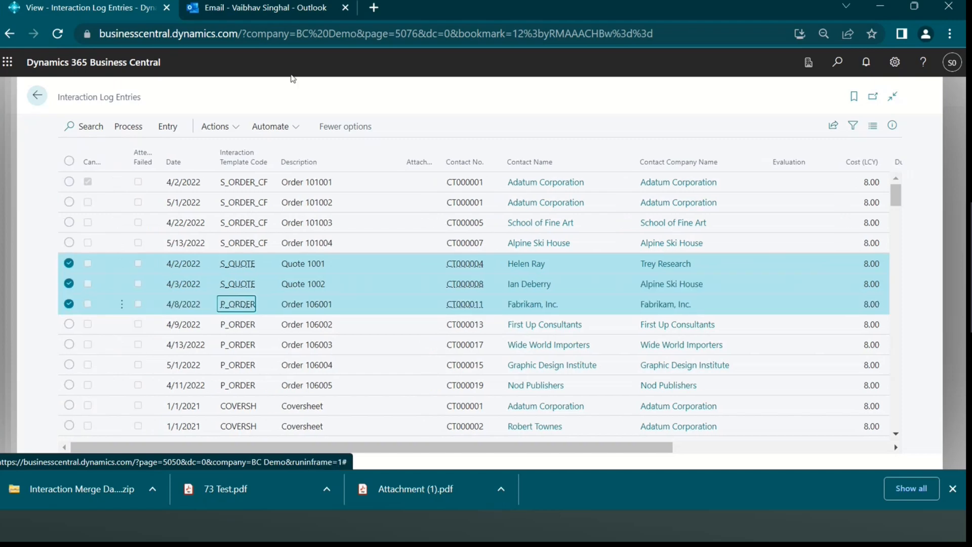
{"action": "left_click", "coordinate": [223, 126]}
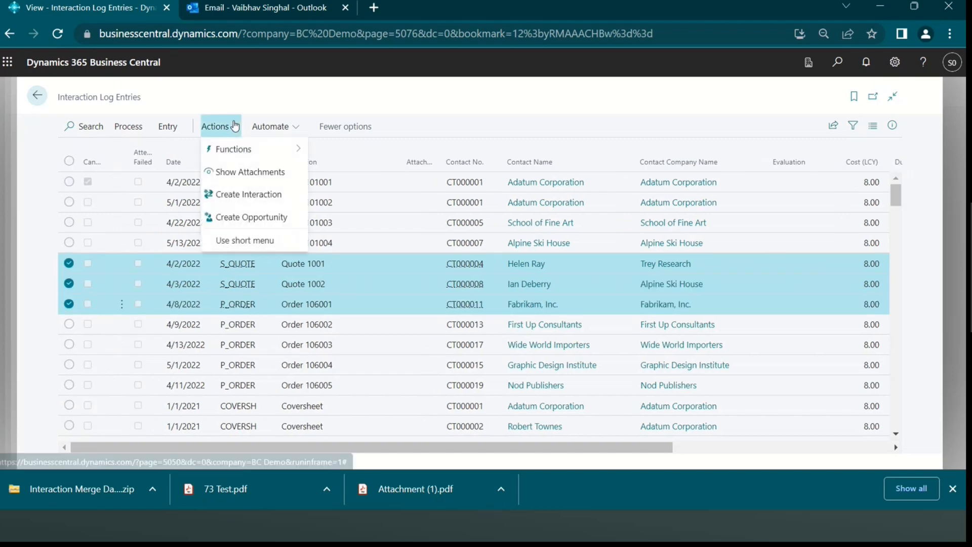
{"action": "left_click", "coordinate": [290, 152]}
{"action": "left_click", "coordinate": [368, 158]}
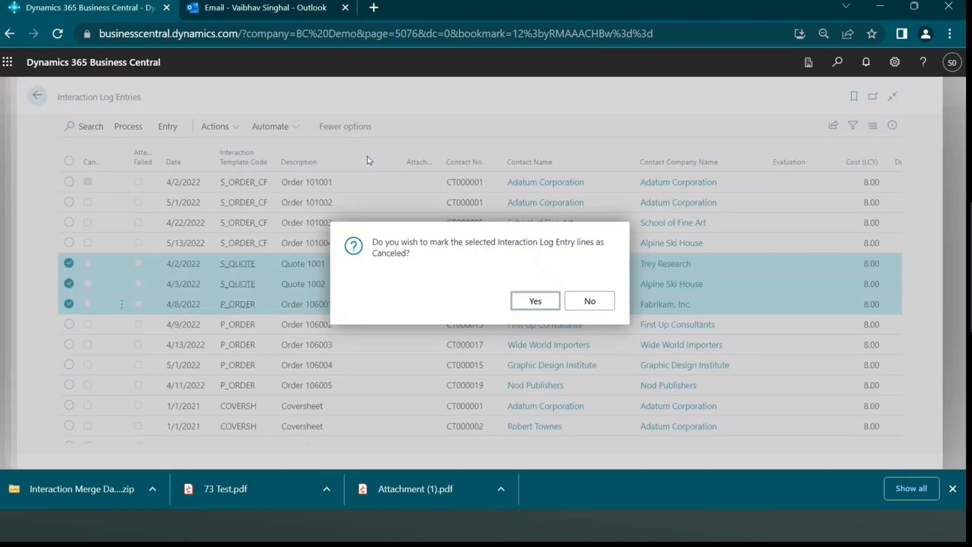
{"action": "left_click", "coordinate": [531, 300]}
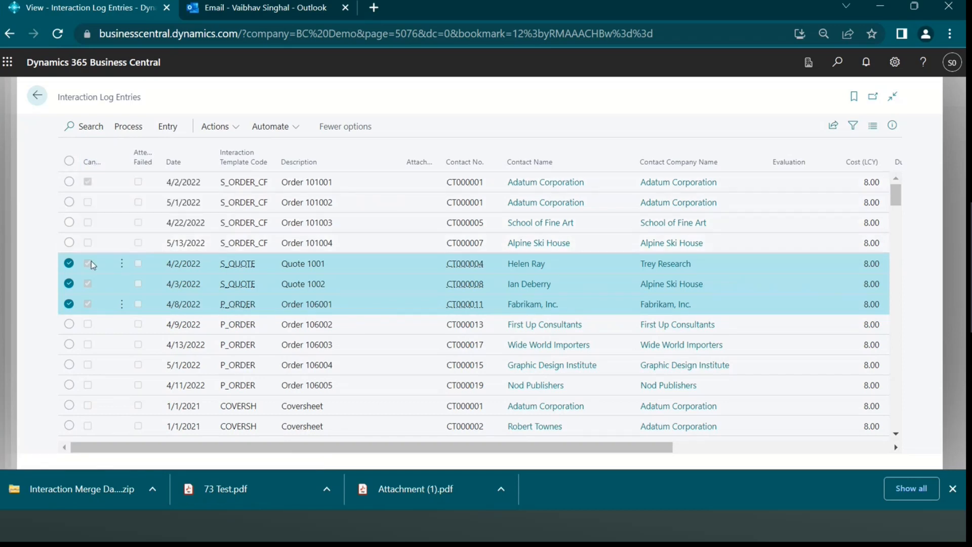
- Delete the canceled interaction log entries with Delete Canceled Entries, leaving all filters blank
{"action": "left_click", "coordinate": [235, 127]}
{"action": "mouse_move", "coordinate": [249, 149]}
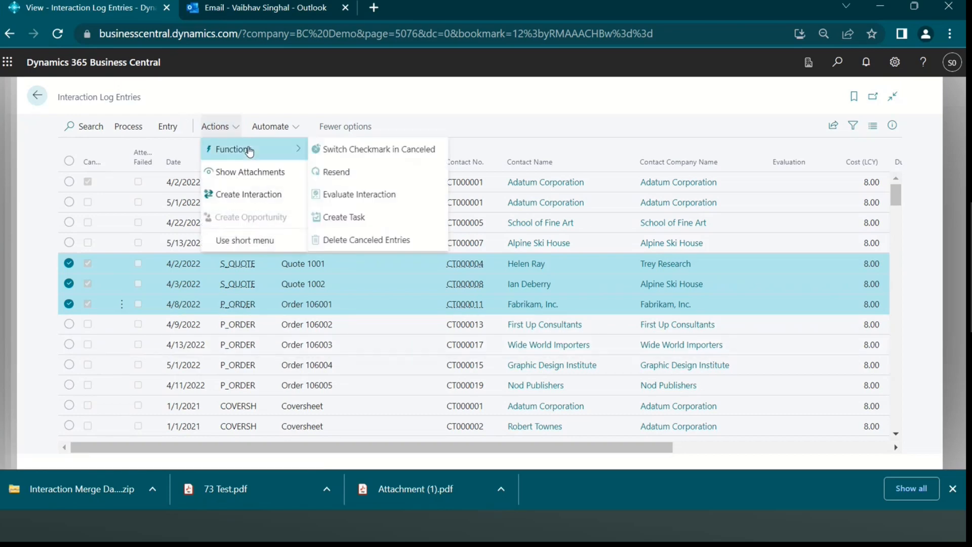
{"action": "left_click", "coordinate": [387, 240]}
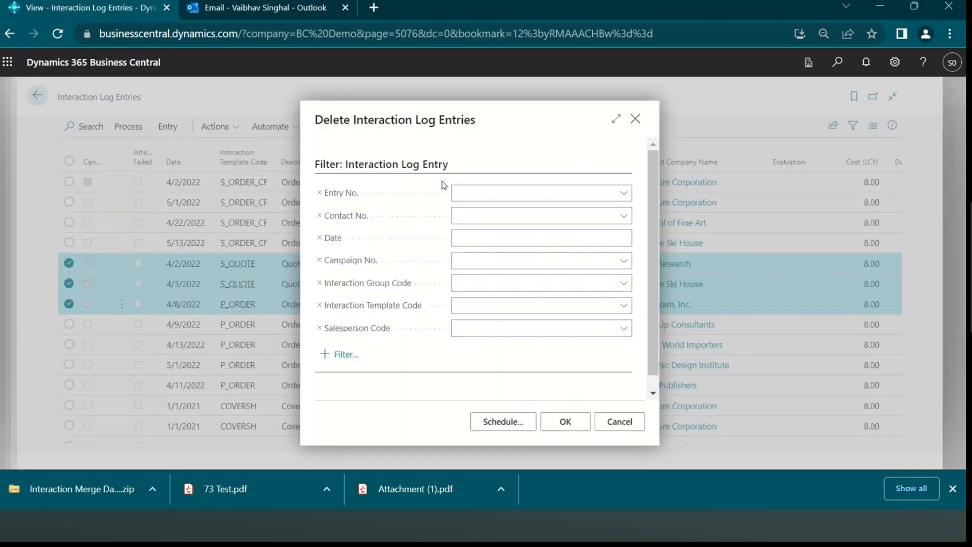
{"action": "left_click", "coordinate": [476, 258]}
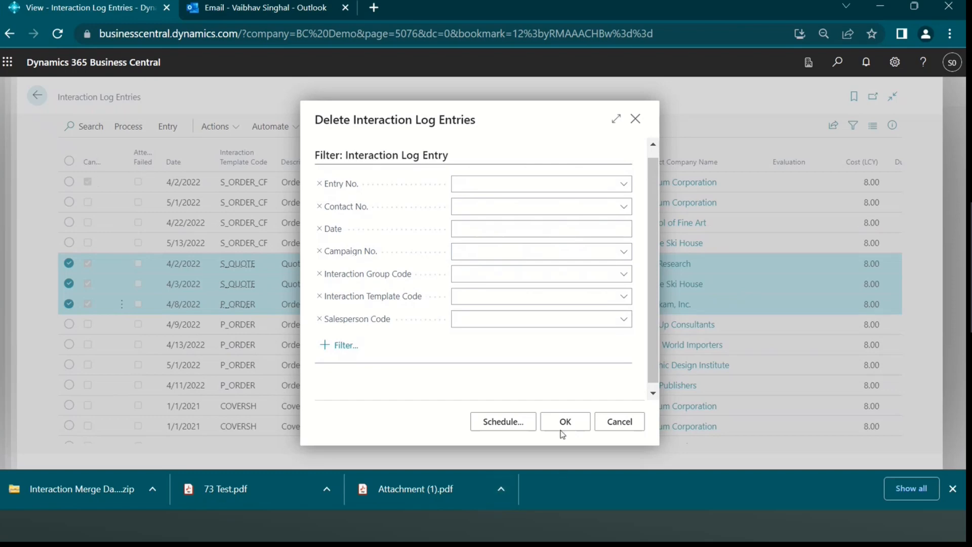
{"action": "left_click", "coordinate": [575, 425]}
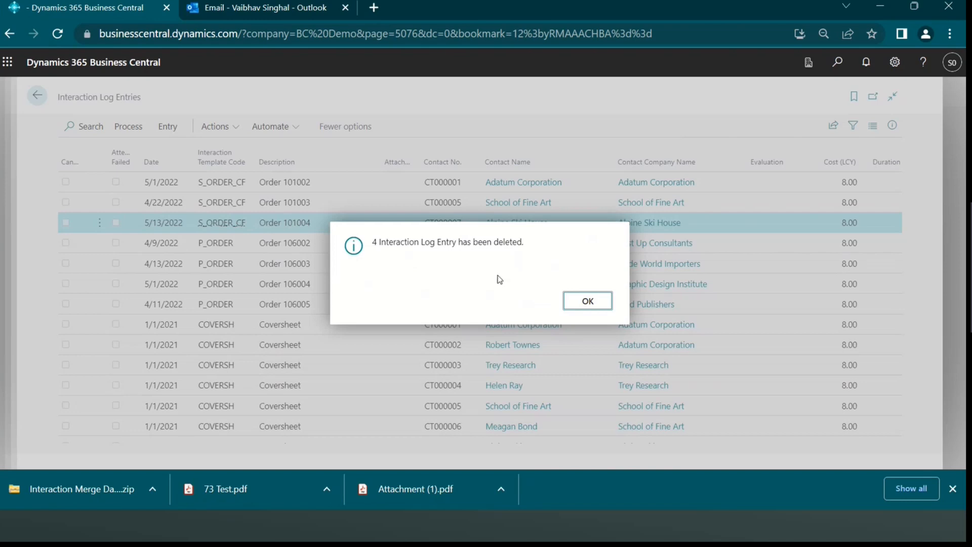
{"action": "left_click", "coordinate": [595, 302]}
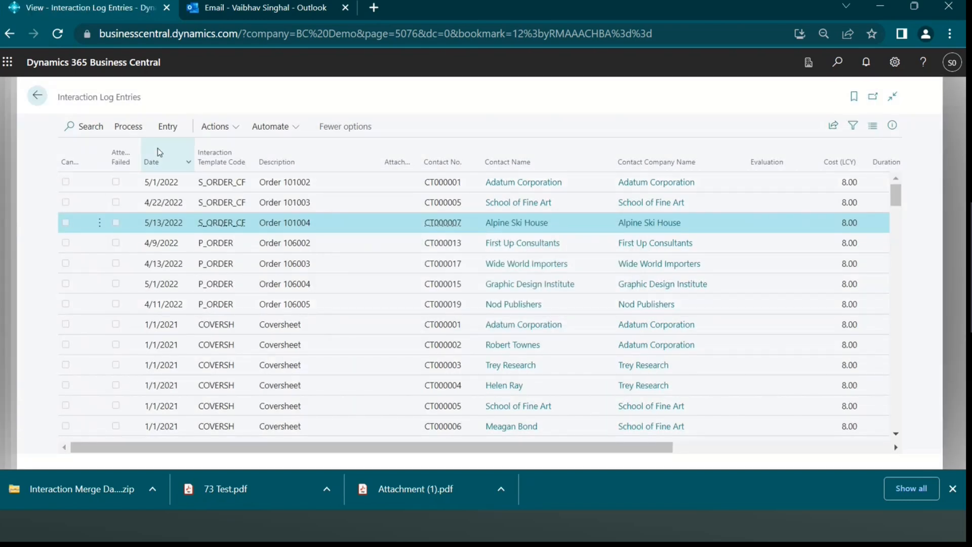
- Review the process and entry actions for the log entries, and open Resend for the Order 101004 entry
{"action": "left_click", "coordinate": [132, 135]}
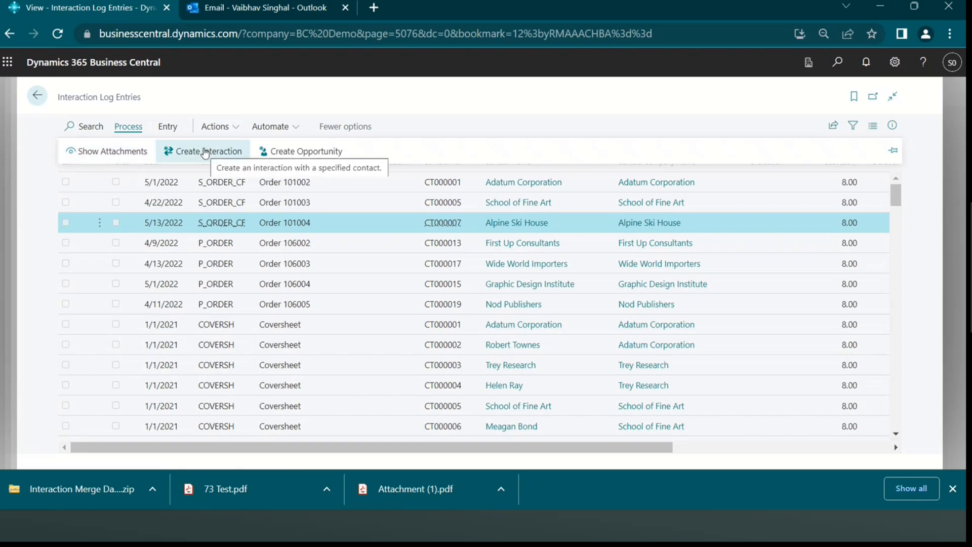
{"action": "left_click", "coordinate": [159, 131]}
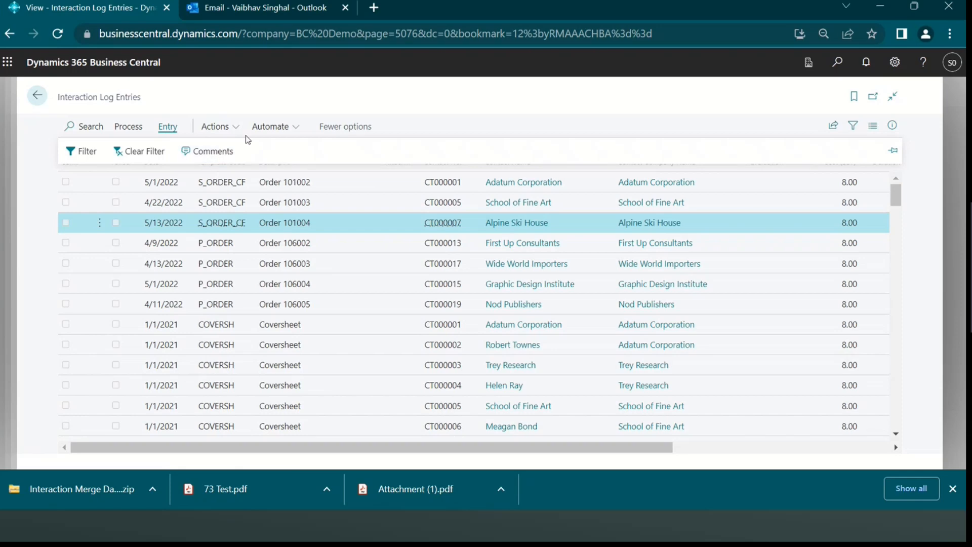
{"action": "left_click", "coordinate": [219, 127]}
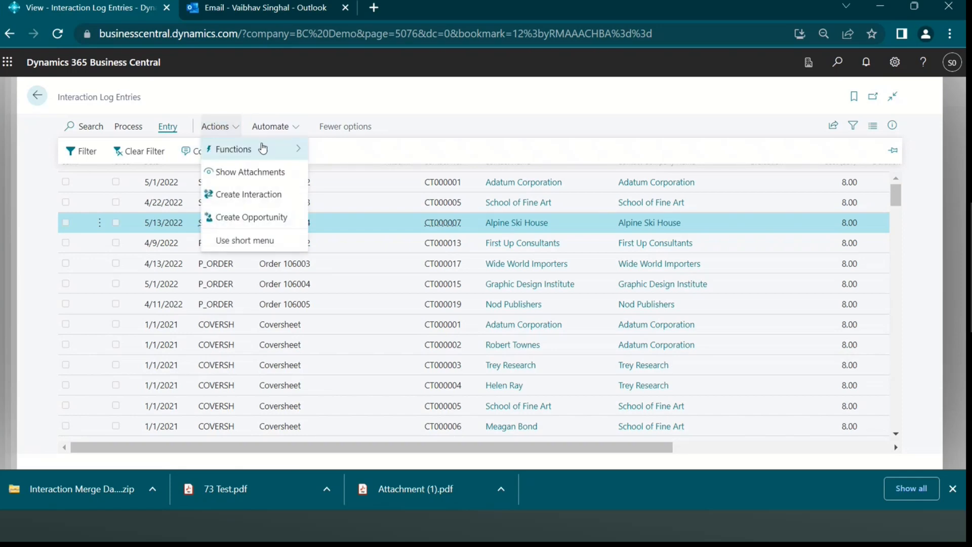
{"action": "mouse_move", "coordinate": [296, 148]}
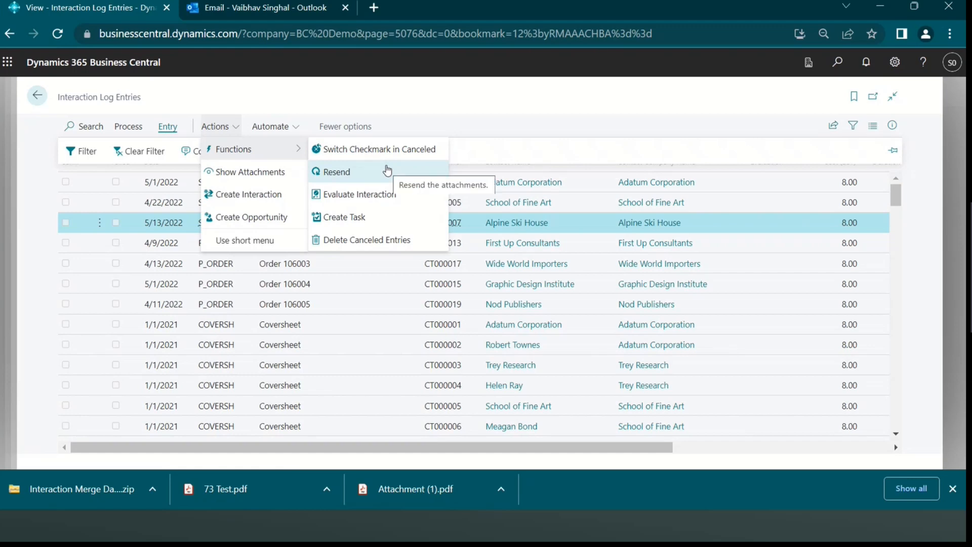
{"action": "left_click", "coordinate": [388, 170]}
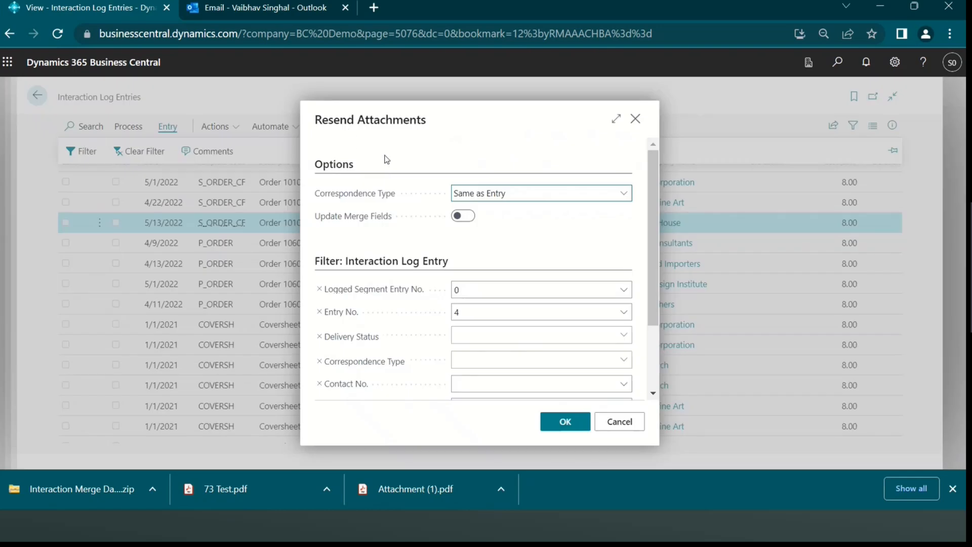
- Examine the Correspondence Type options and the interaction log entry filters for resending attachments
{"action": "left_click", "coordinate": [521, 195]}
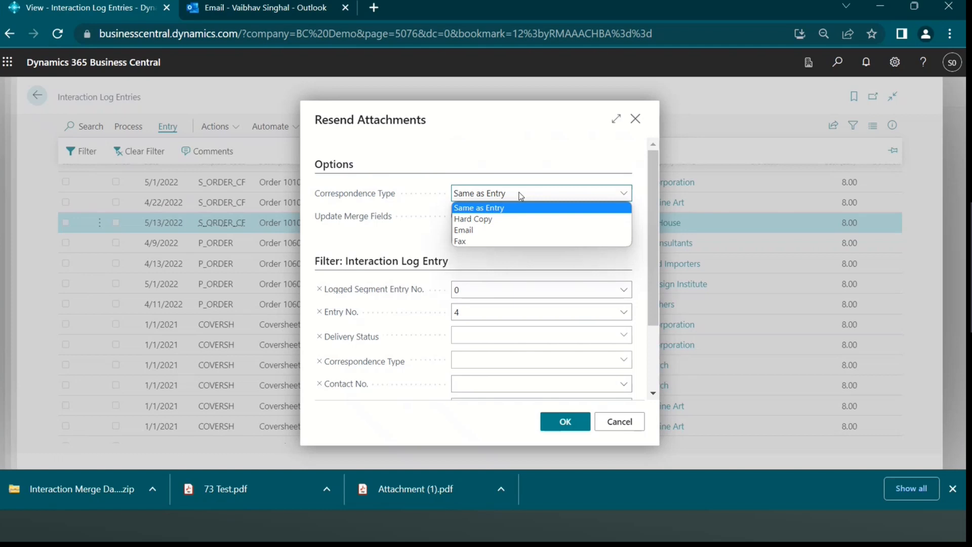
{"action": "left_click", "coordinate": [521, 195]}
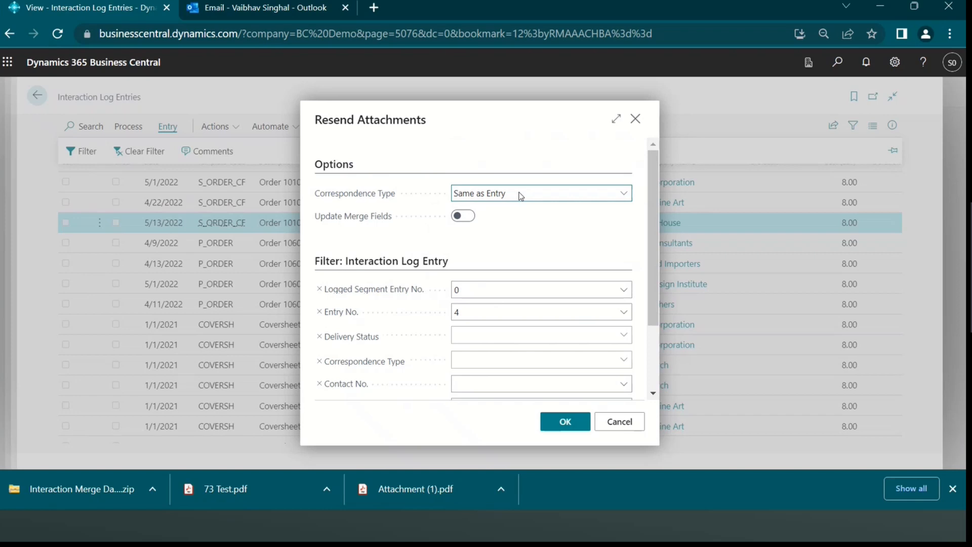
{"action": "left_click", "coordinate": [521, 194]}
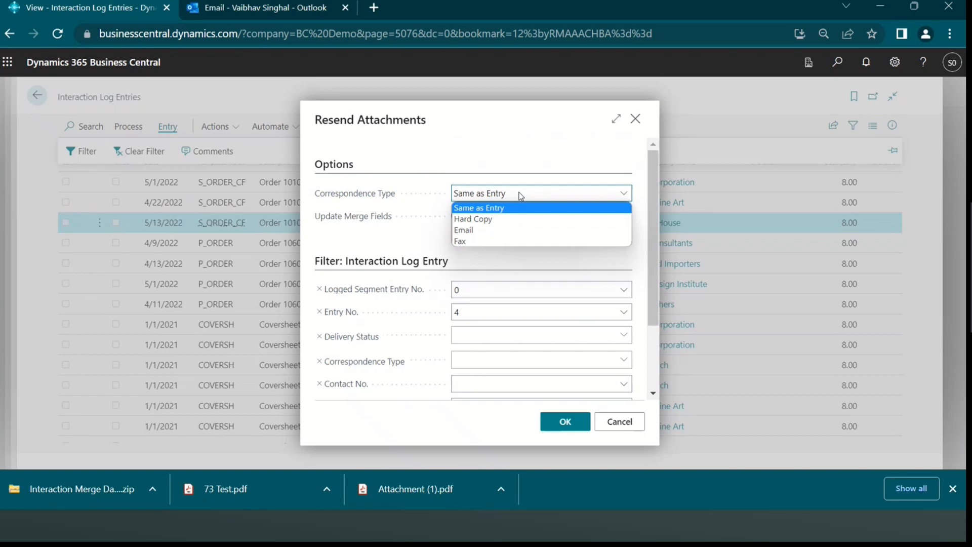
{"action": "left_click", "coordinate": [571, 162]}
{"action": "left_click", "coordinate": [524, 337]}
{"action": "scroll", "coordinate": [524, 339], "scroll_direction": "down", "scroll_amount": 2}
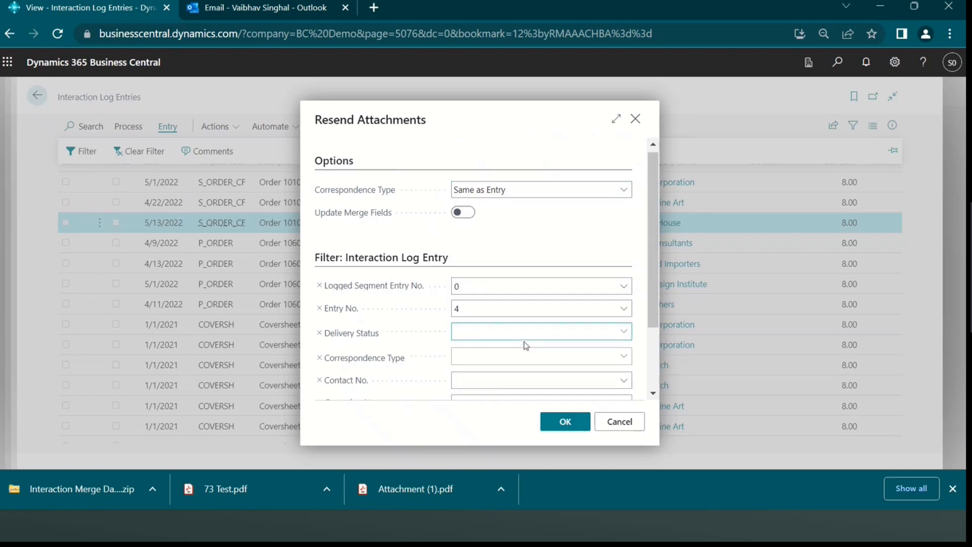
{"action": "left_click", "coordinate": [473, 265]}
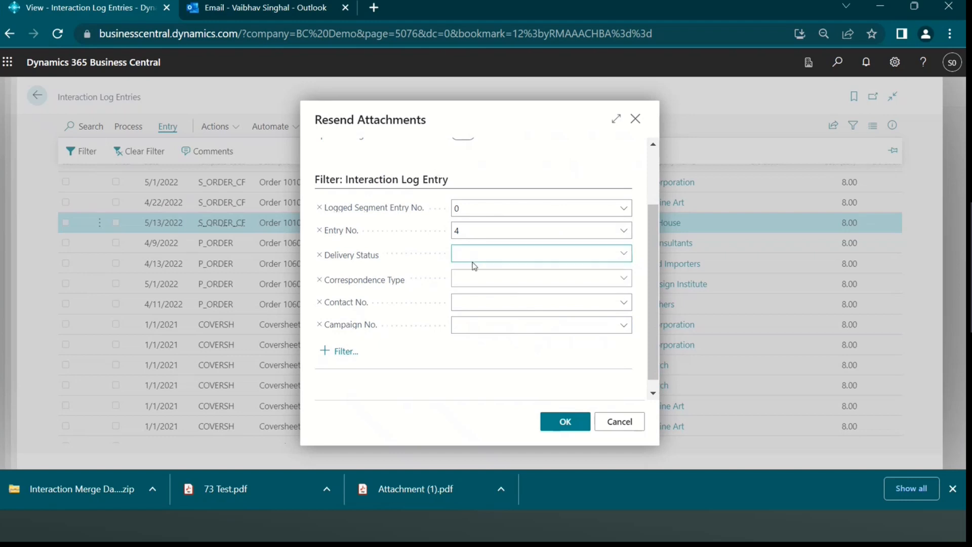
{"action": "scroll", "coordinate": [474, 266], "scroll_direction": "up", "scroll_amount": 2}
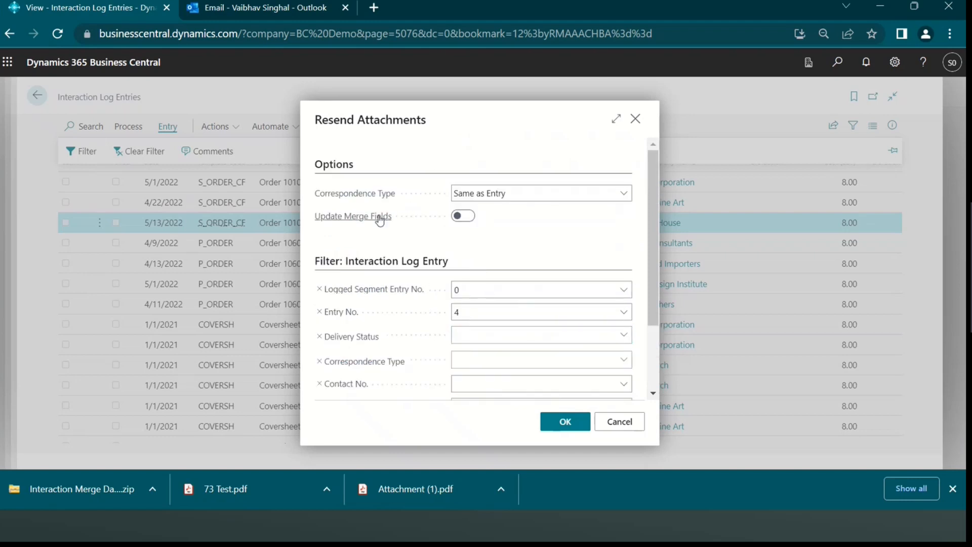
- Try to resend the Order 101004 entry's attachments with Update Merge Fields switched on and Correspondence Type Same as Entry
{"action": "left_click", "coordinate": [462, 215]}
{"action": "left_click", "coordinate": [557, 431]}
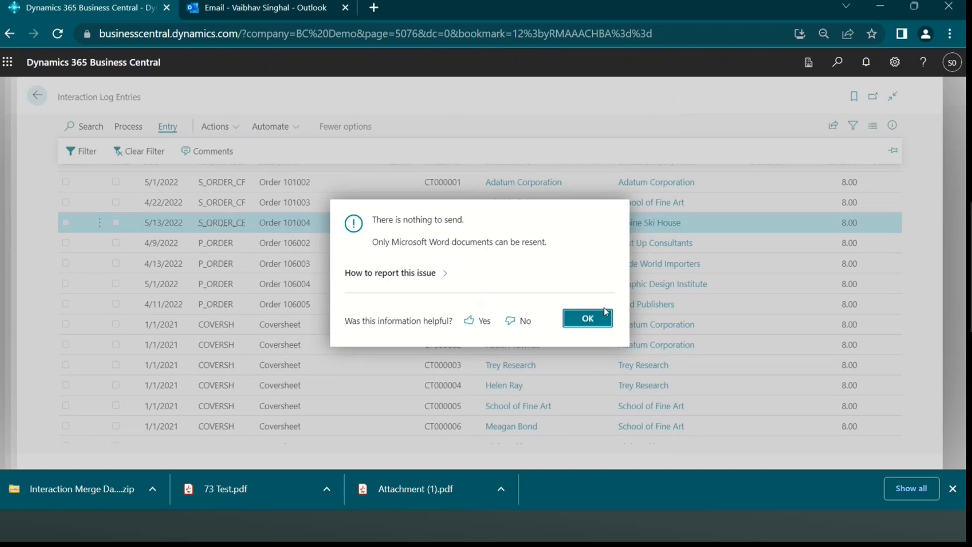
{"action": "left_click", "coordinate": [588, 318]}
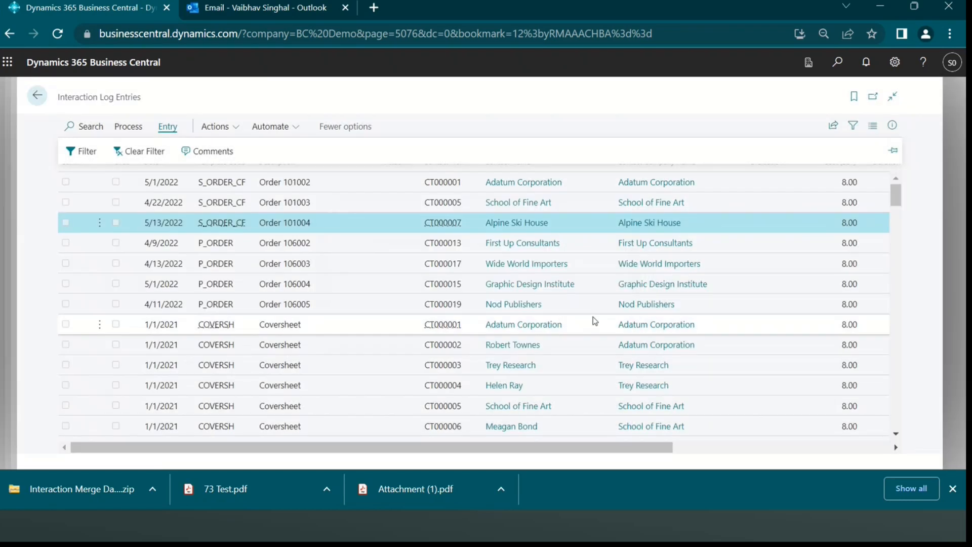
- Evaluate the Order 101004 interaction log entry as Positive
{"action": "scroll", "coordinate": [595, 321], "scroll_direction": "down", "scroll_amount": 3}
{"action": "scroll", "coordinate": [595, 321], "scroll_direction": "up", "scroll_amount": 3}
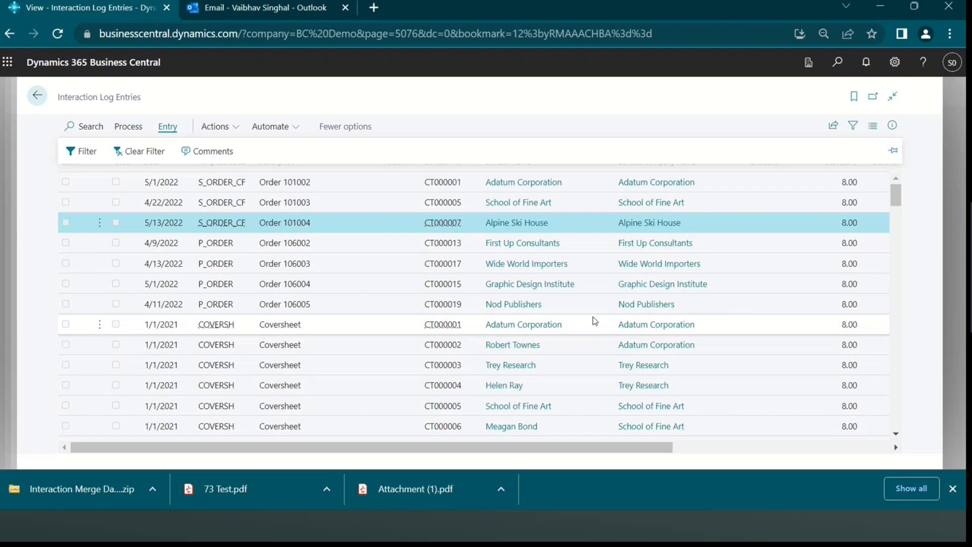
{"action": "left_click", "coordinate": [226, 126]}
{"action": "mouse_move", "coordinate": [252, 157]}
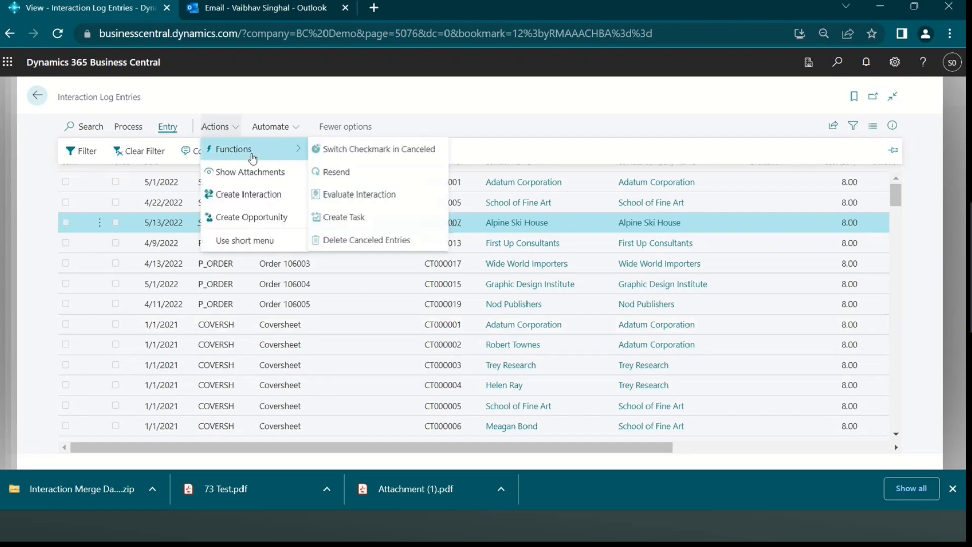
{"action": "left_click", "coordinate": [371, 196]}
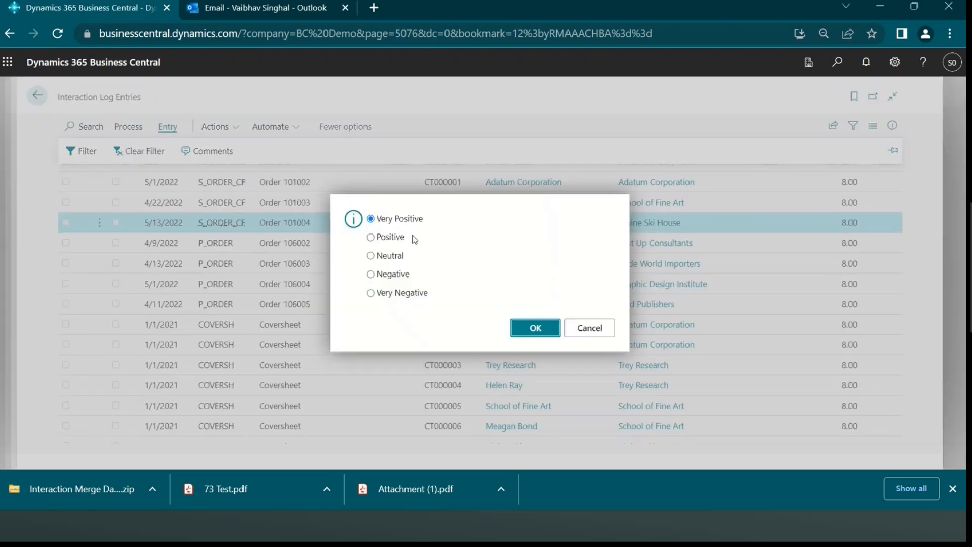
{"action": "left_click", "coordinate": [381, 242]}
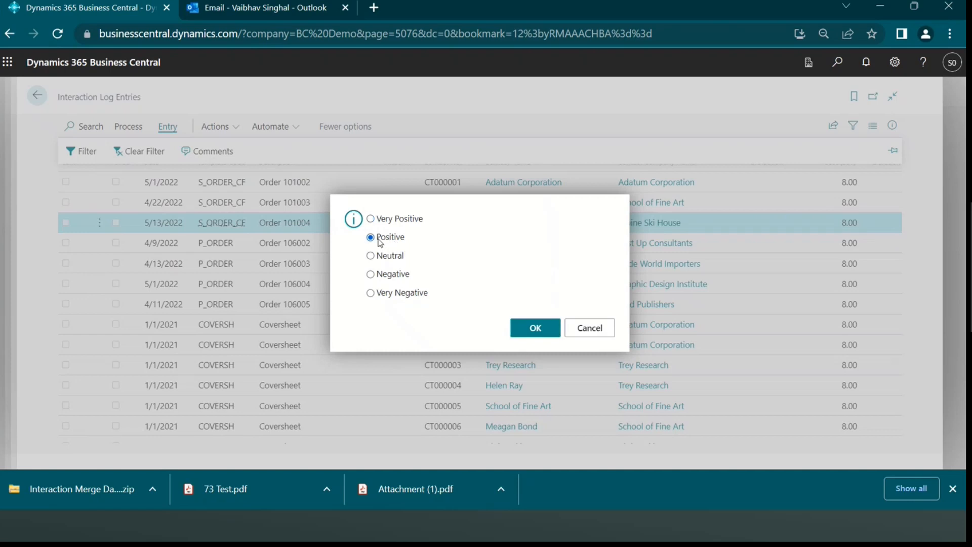
{"action": "left_click", "coordinate": [534, 329]}
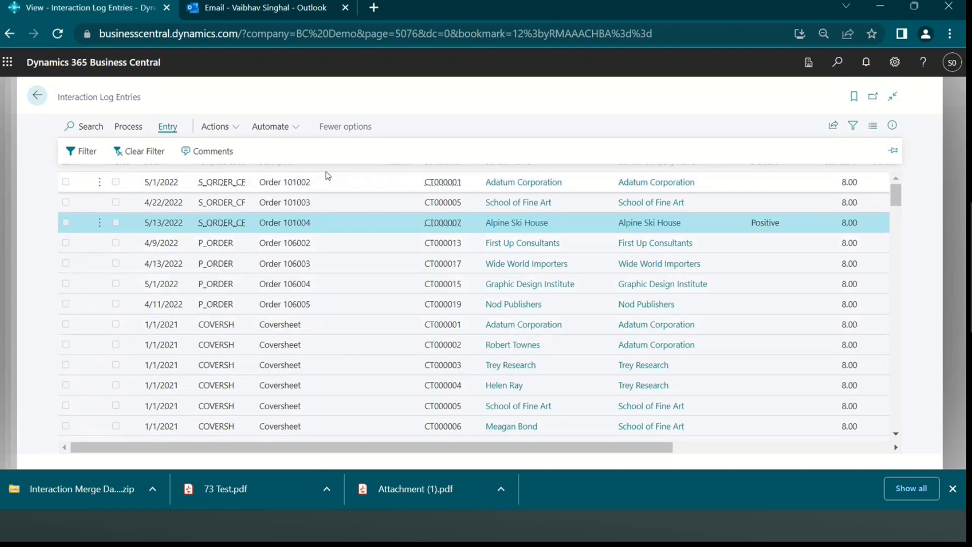
- Look at the Create Task function available for the Order 101004 log entry
{"action": "left_click", "coordinate": [227, 131]}
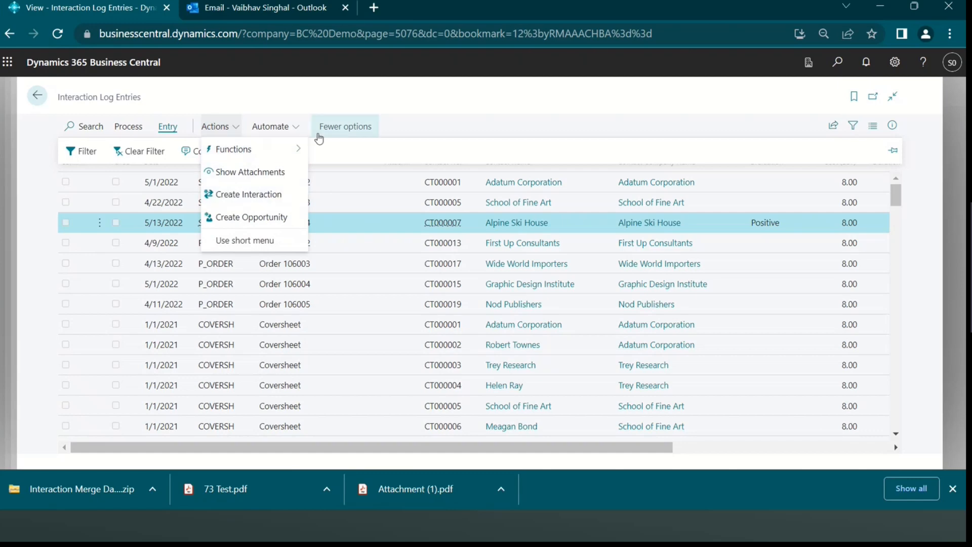
{"action": "mouse_move", "coordinate": [297, 149]}
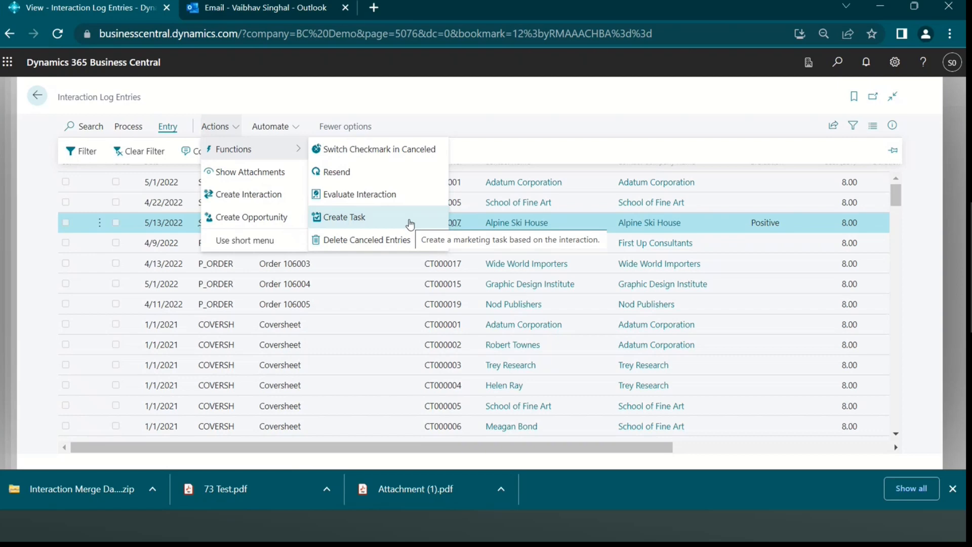
- Switch to the PowerPoint slide show and advance from the Interactions slide to the closing Thanks slide
{"action": "key", "text": "alt+Tab"}
{"action": "key", "text": "alt+Tab"}
{"action": "key", "text": "alt+Tab"}
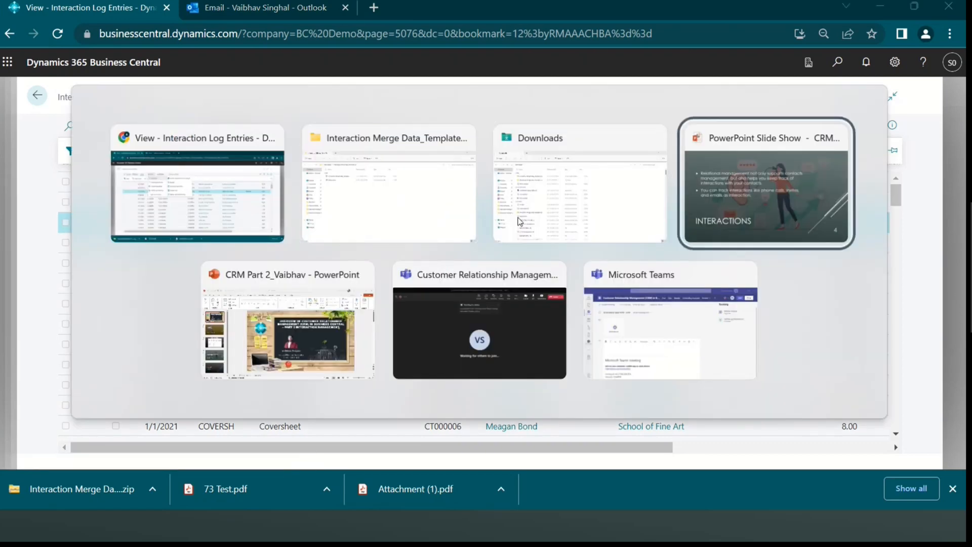
{"action": "key", "text": "Right"}
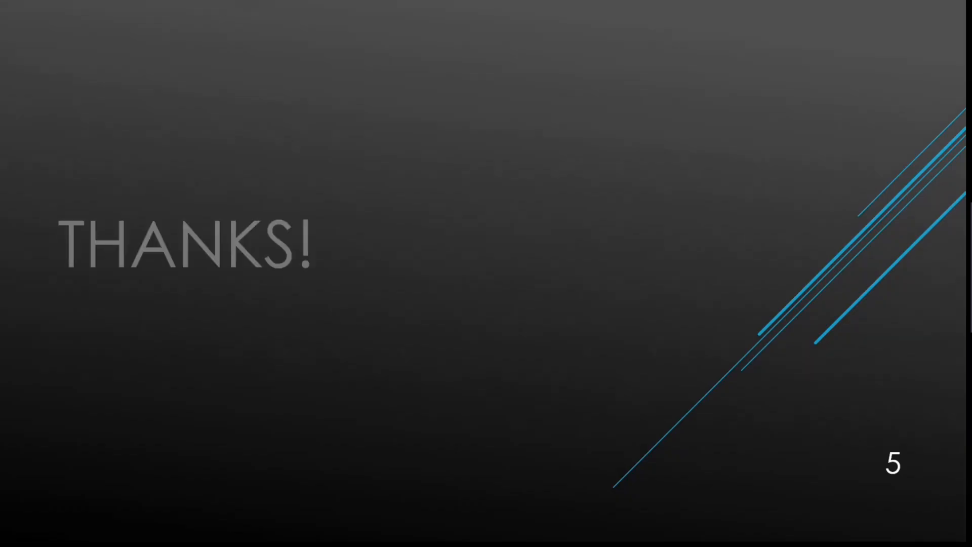